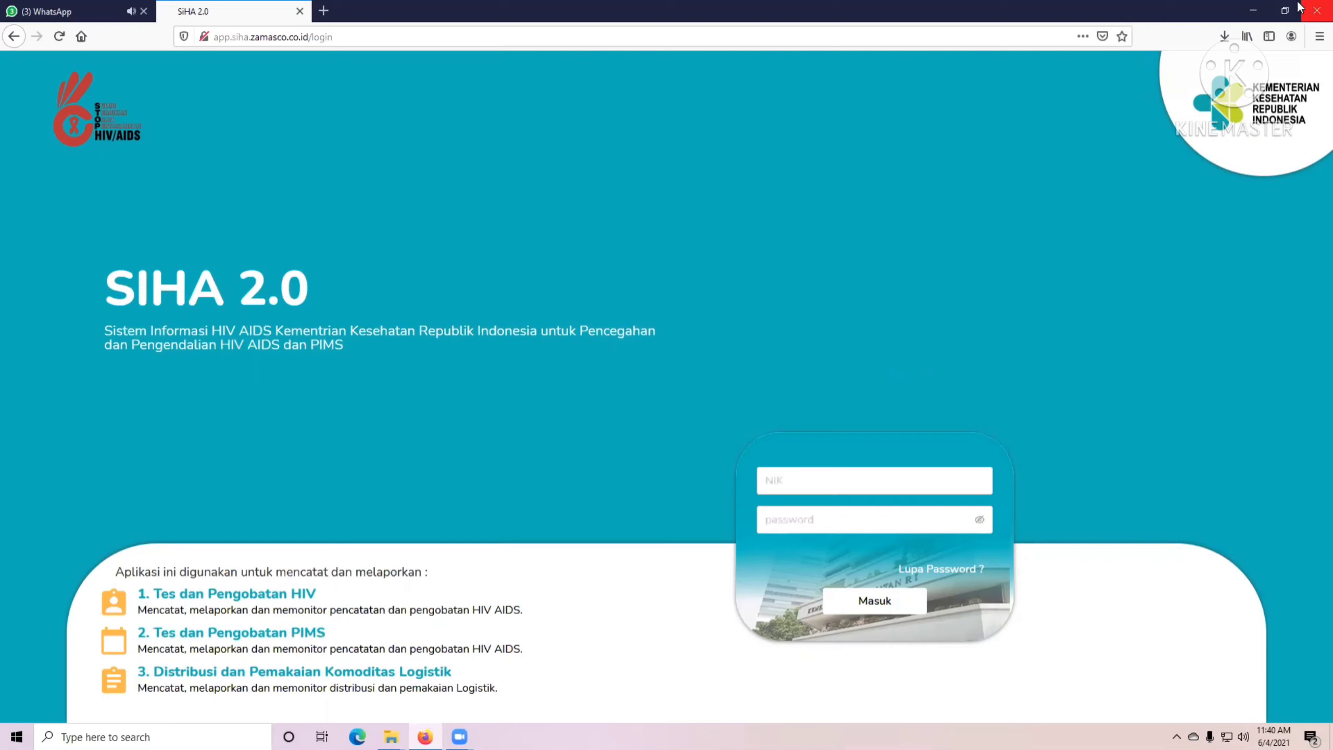
Minimize the Firefox window showing the SIHA 2.0 login page to reveal the desktop.
left_click(1262, 7)
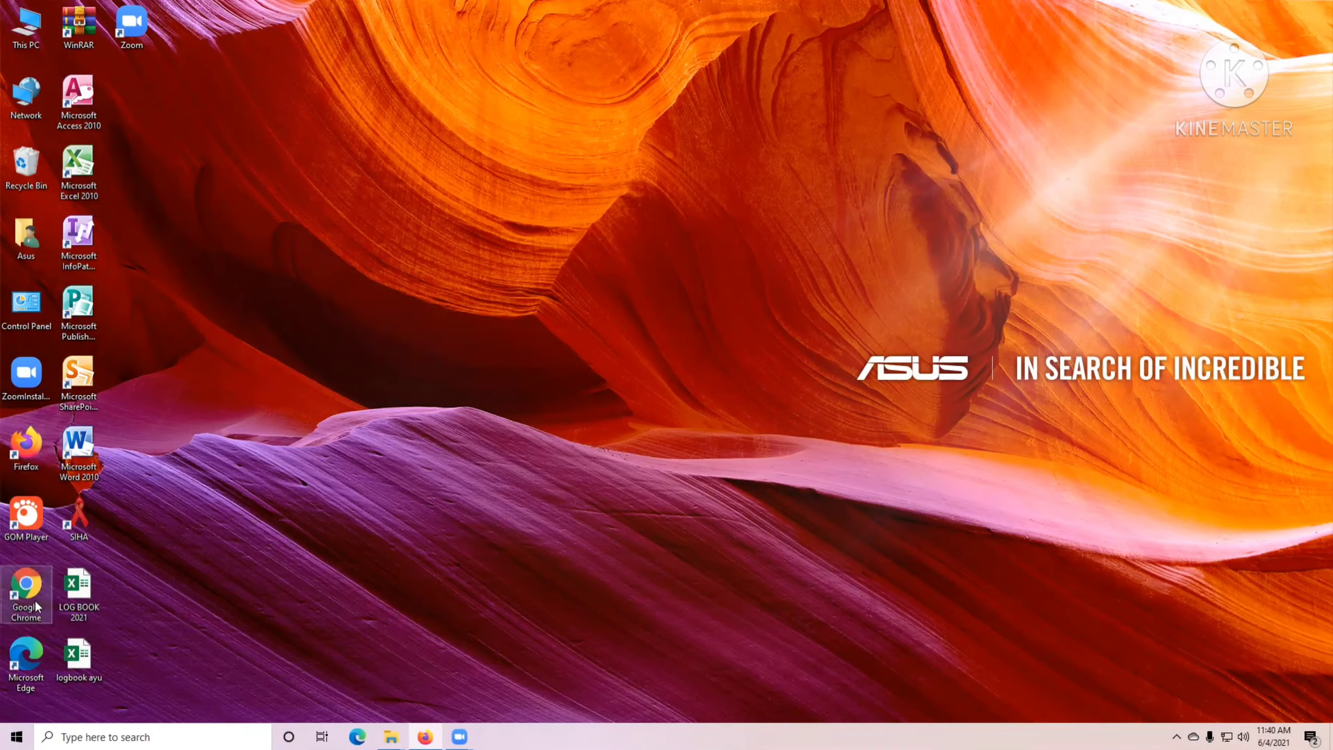
Restore the Firefox window with the SIHA 2.0 login page from the taskbar.
left_click(425, 737)
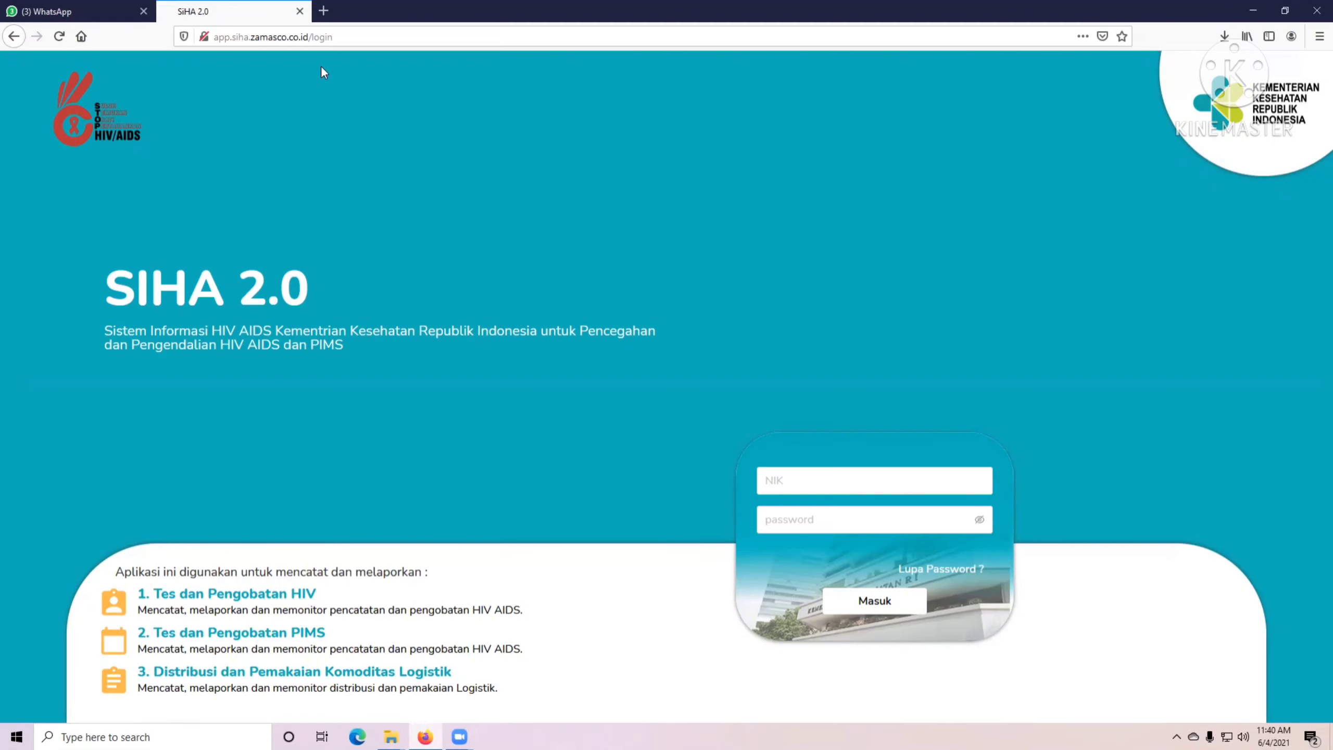
Sign in to SIHA 2.0 using the browser's saved RR staff credentials.
left_click(340, 34)
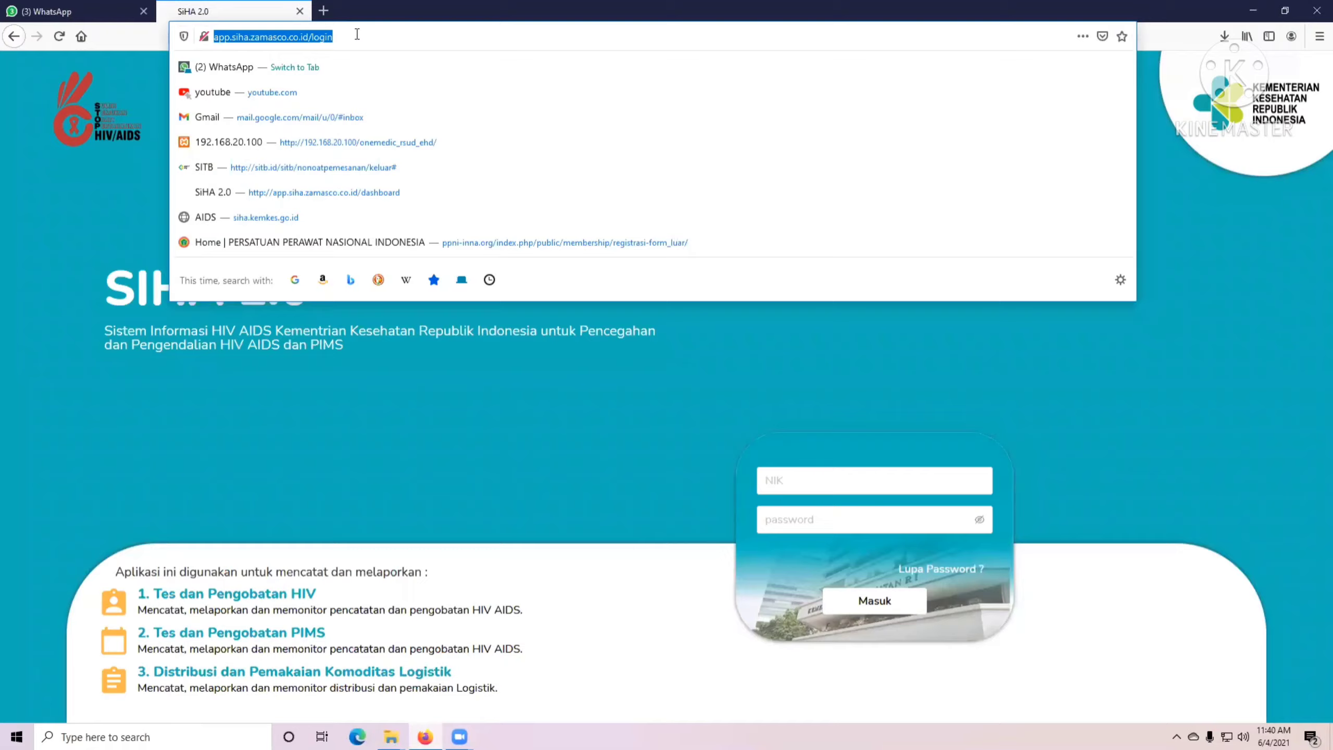
left_click(92, 151)
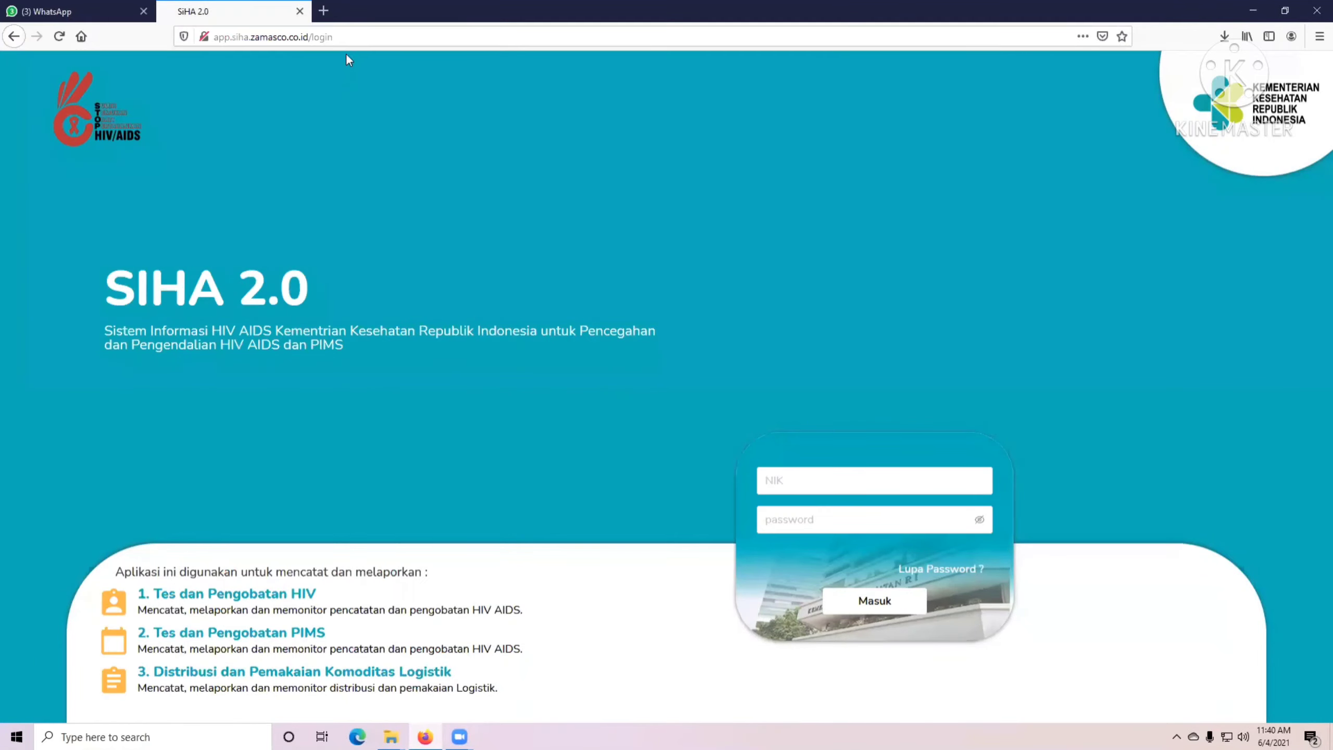
left_click(807, 479)
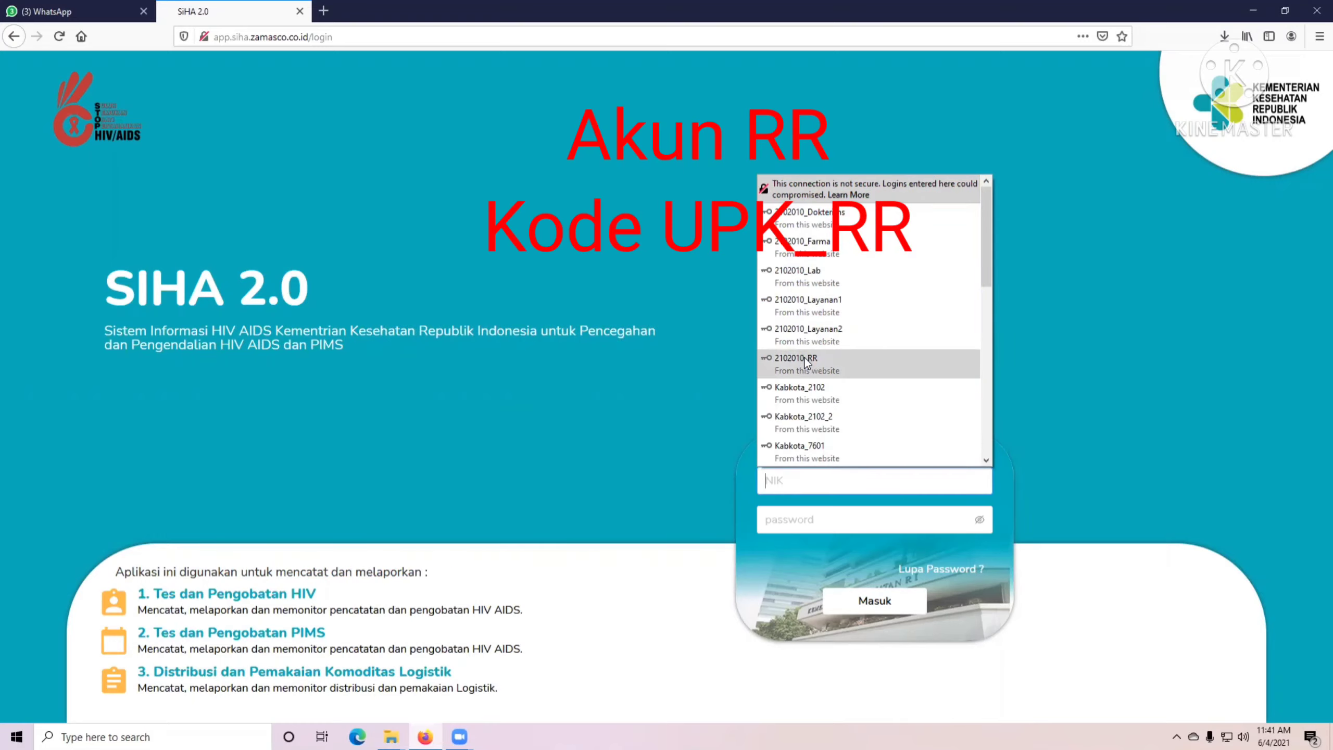
left_click(806, 362)
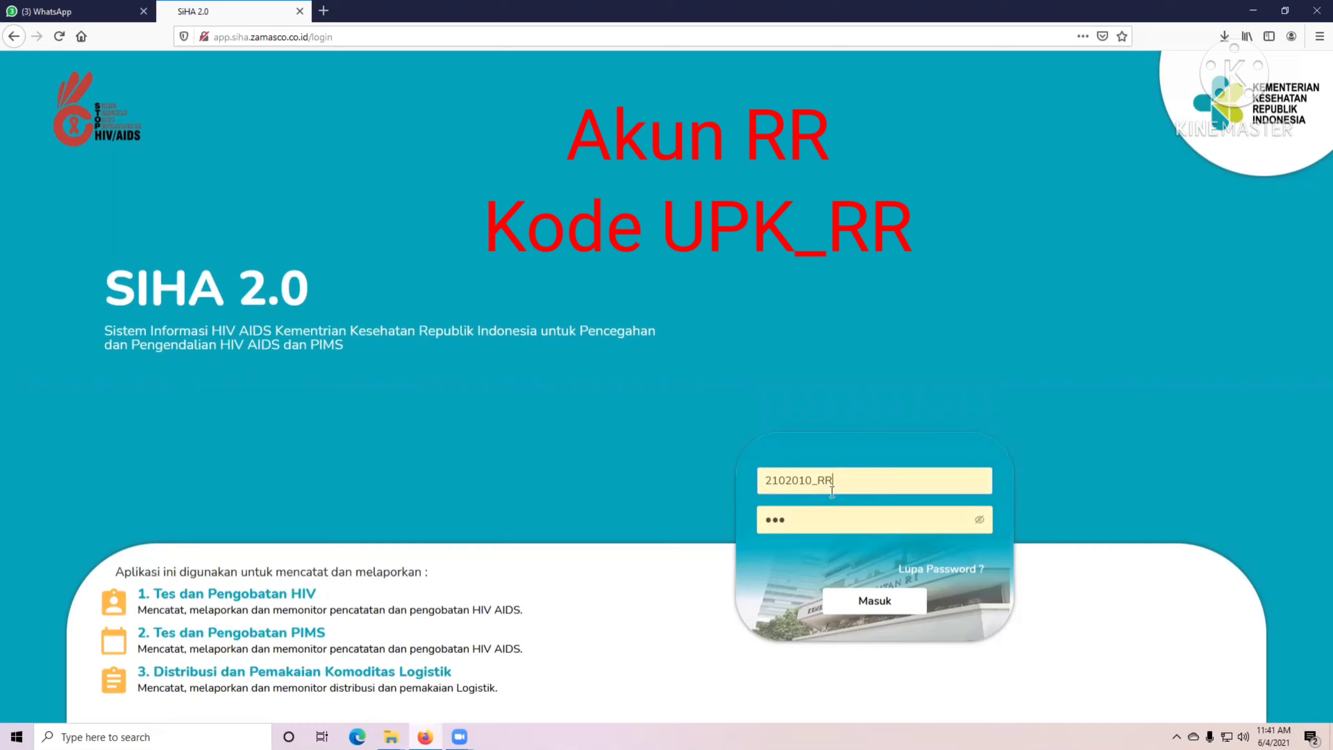
left_click(806, 526)
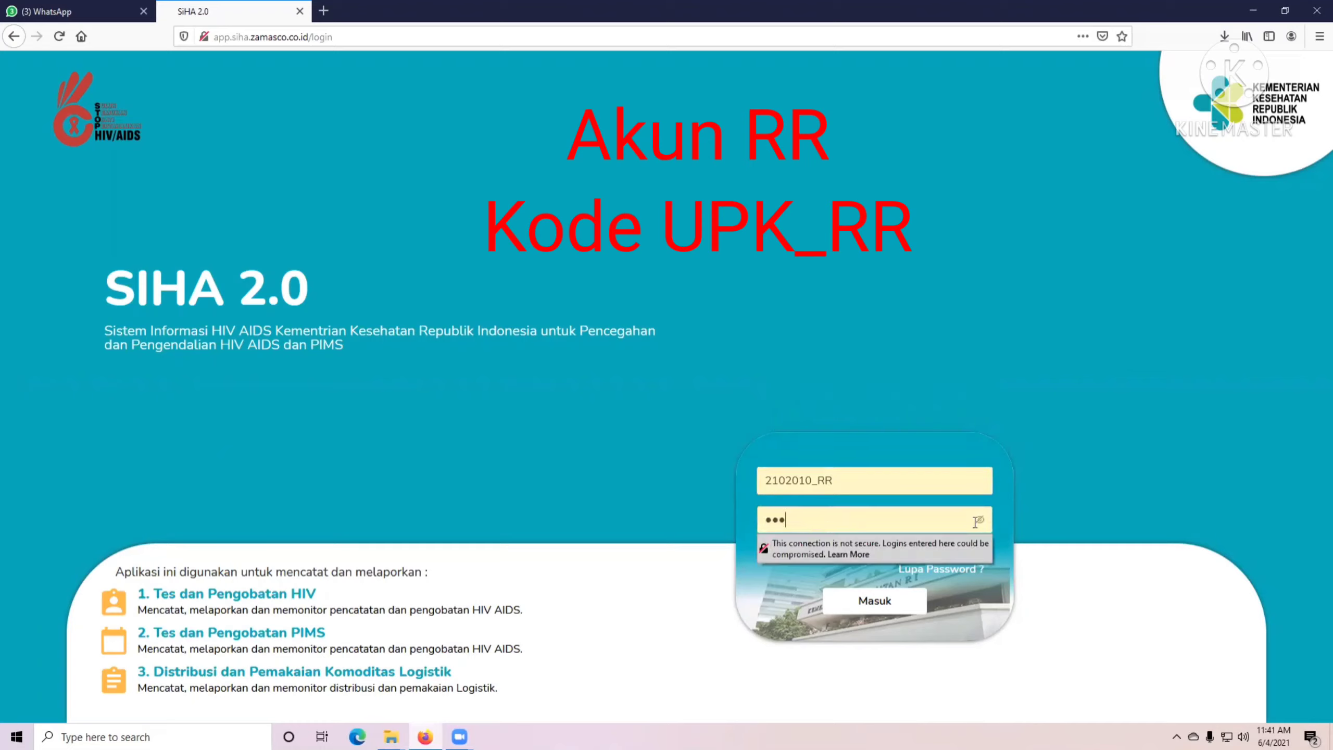
left_click(980, 519)
left_click(908, 600)
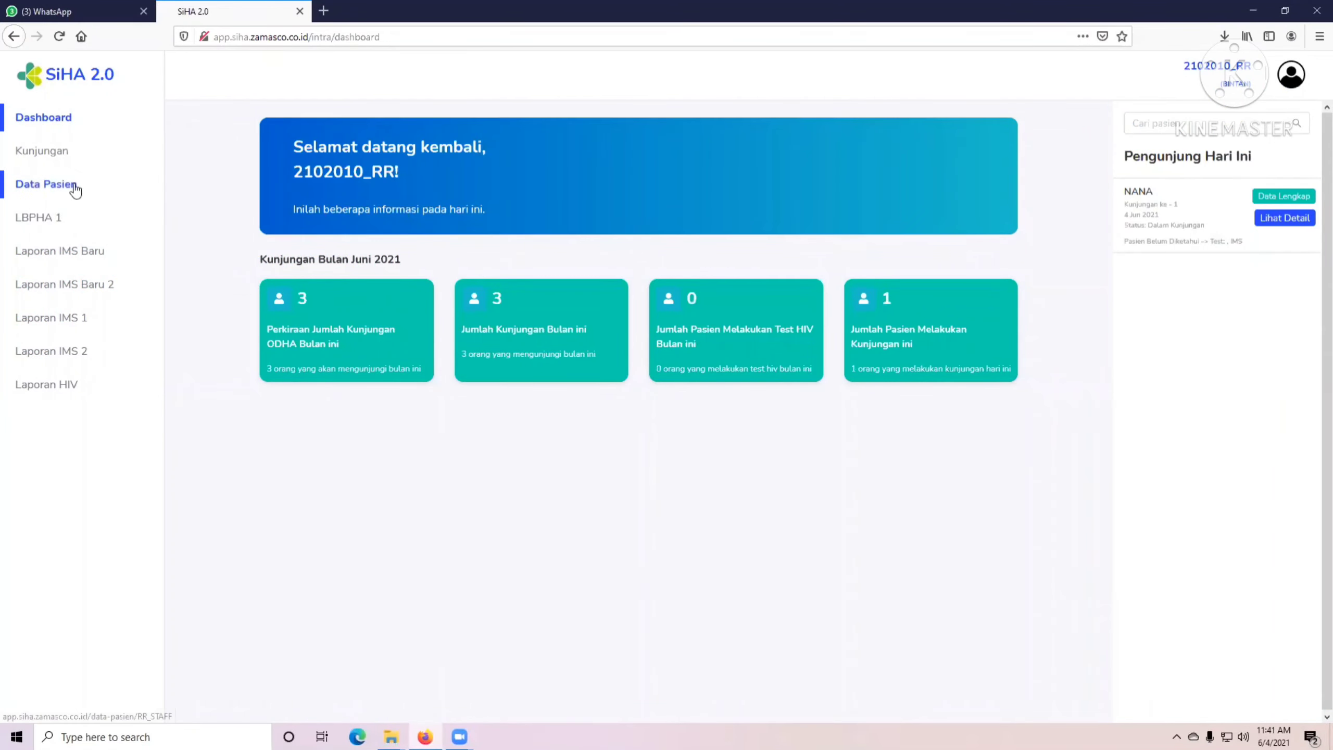
Start a new patient under Data Pasien and enter the patient's NIK and name.
left_click(39, 187)
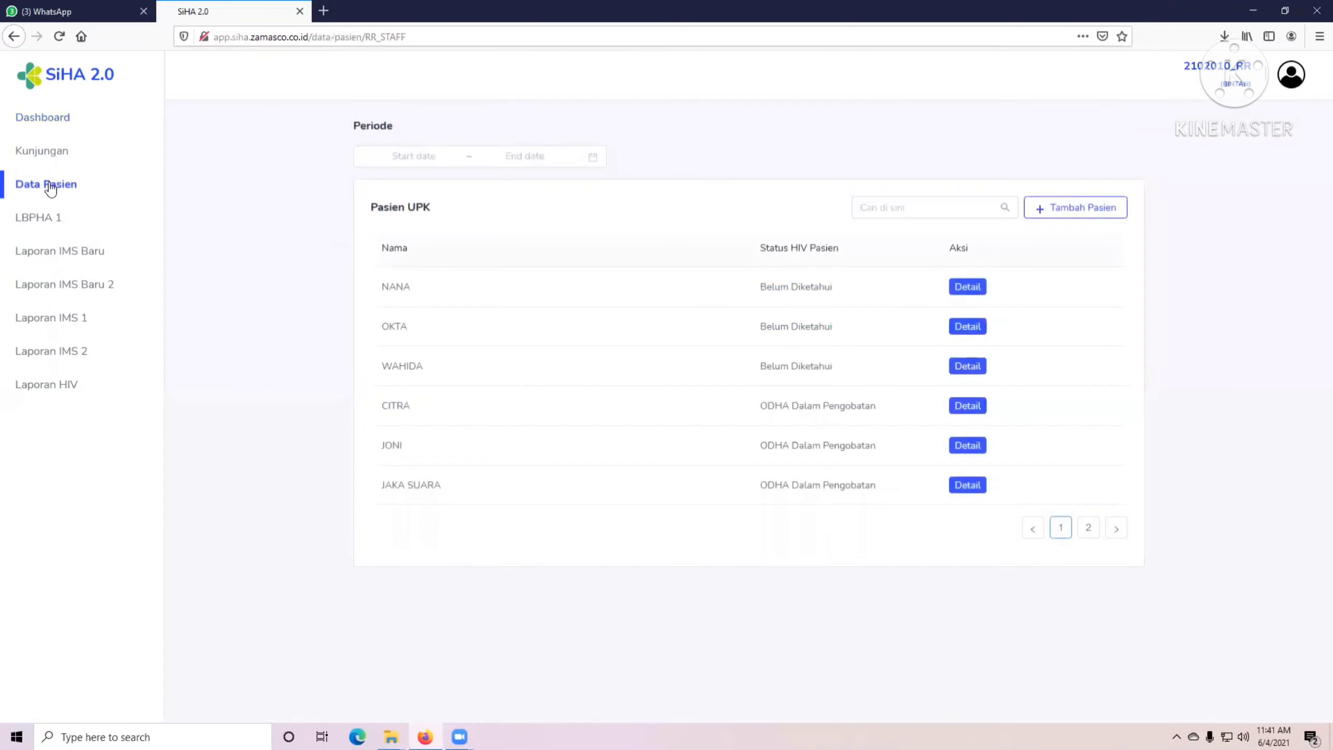
left_click(1065, 204)
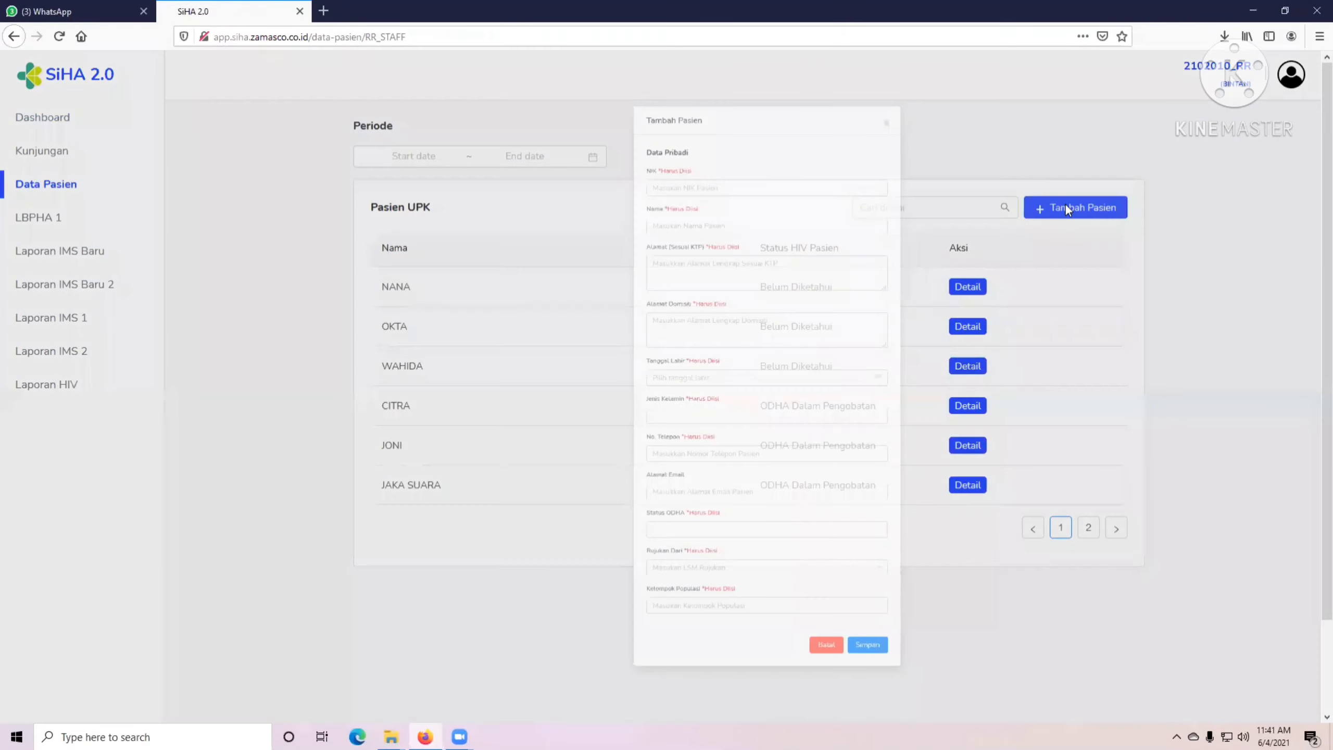
left_click(612, 173)
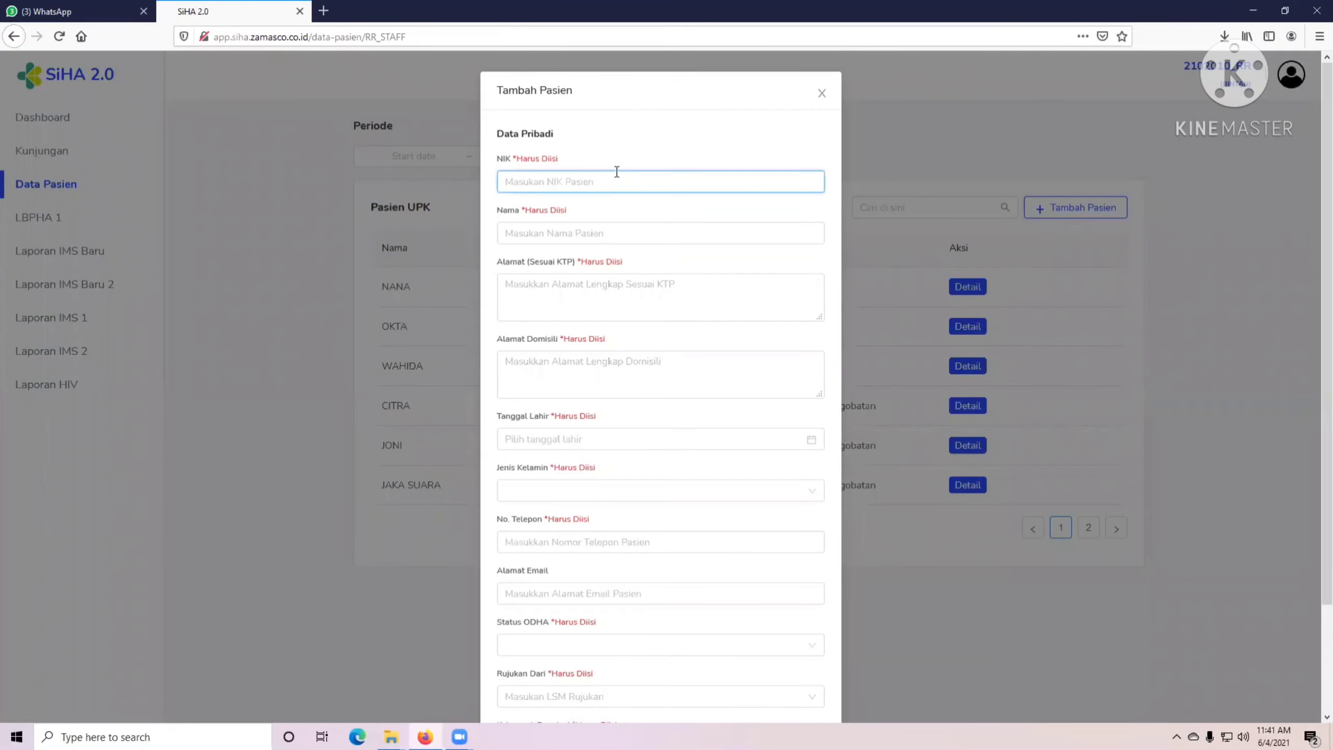
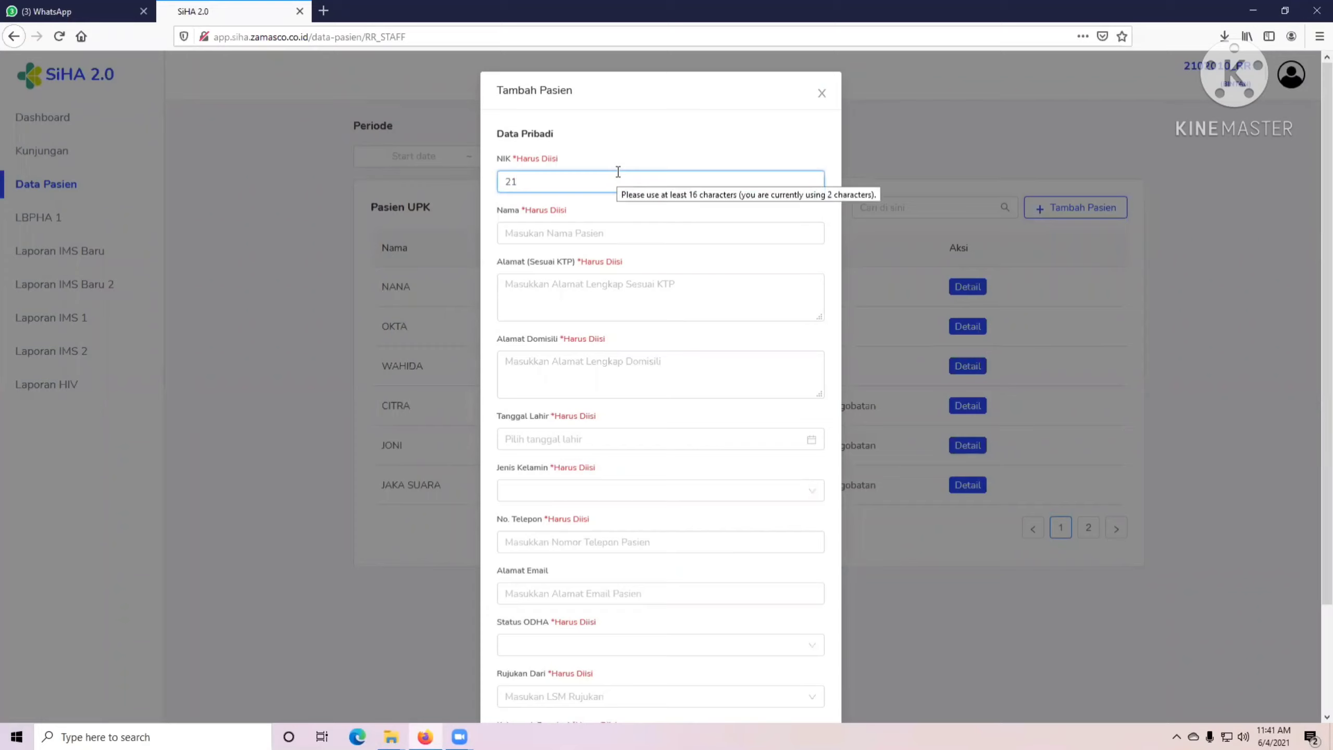
left_click(525, 236)
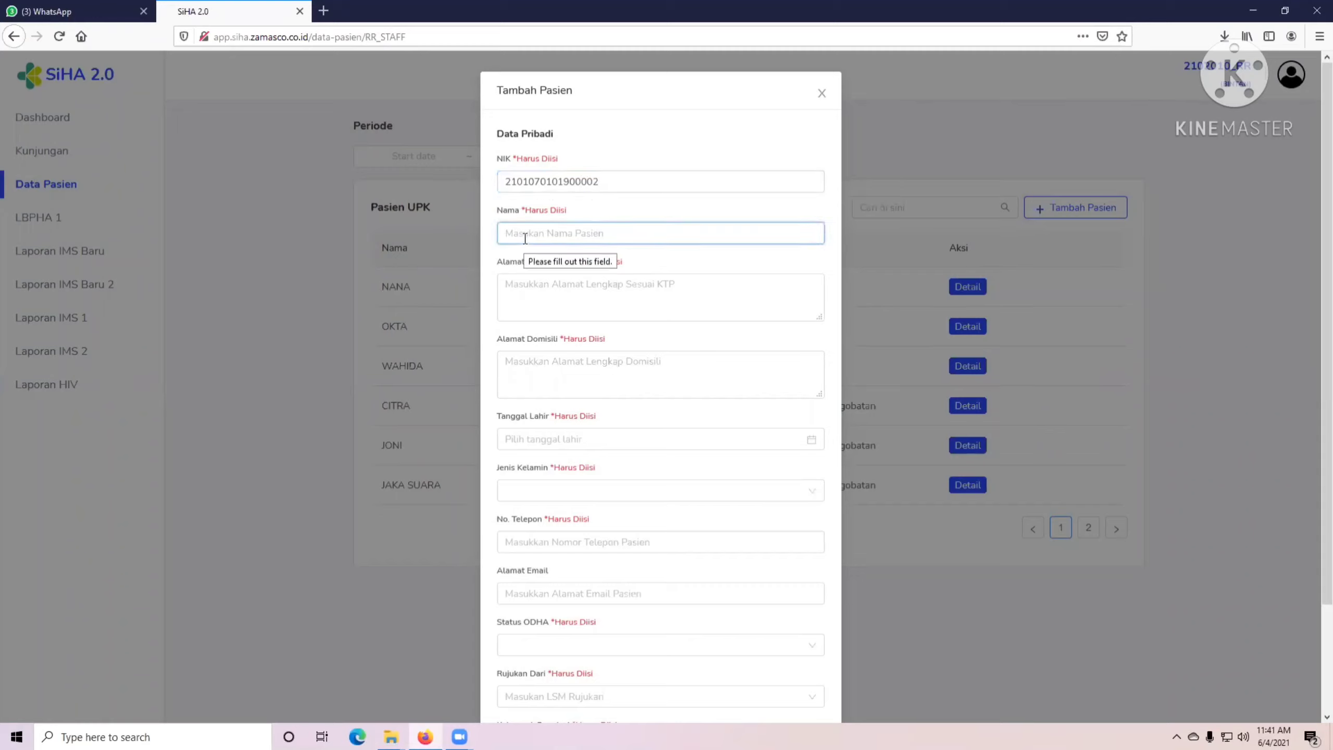
Fill in the ID-card and domicile addresses, each including the house number.
left_click(533, 287)
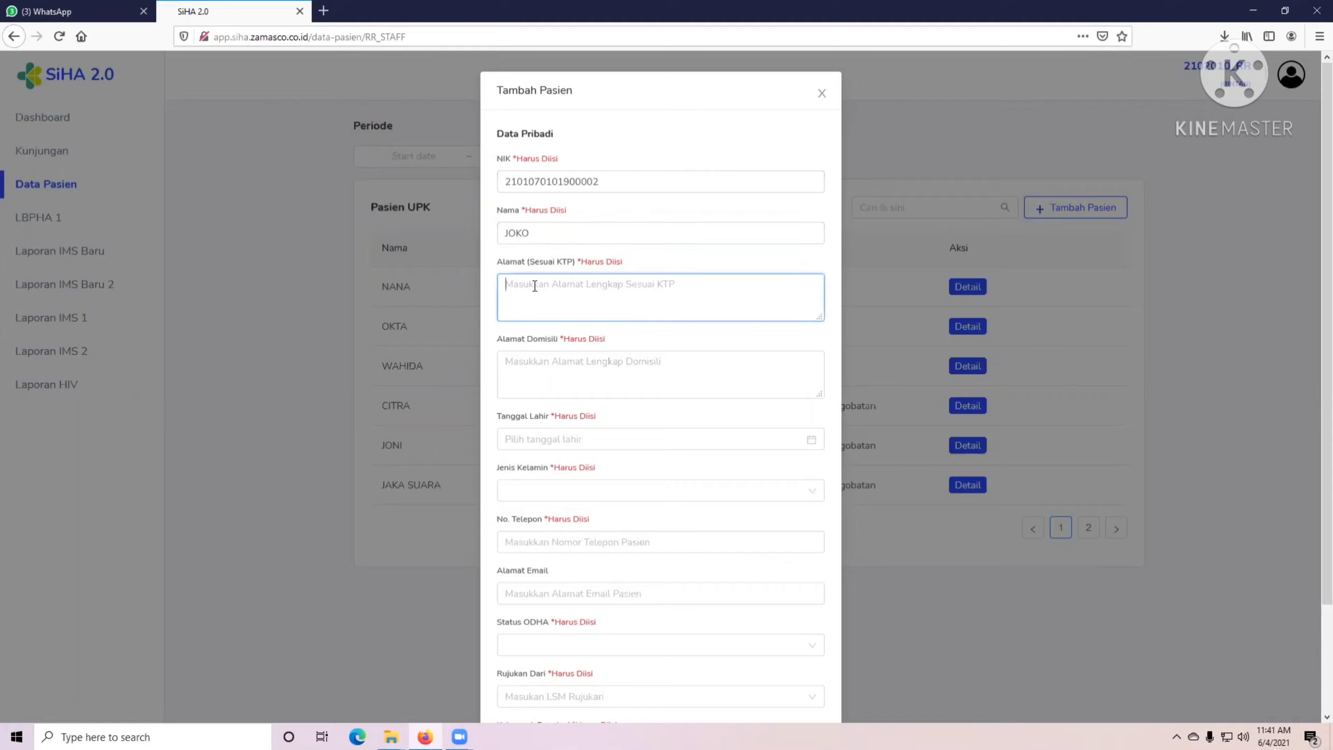
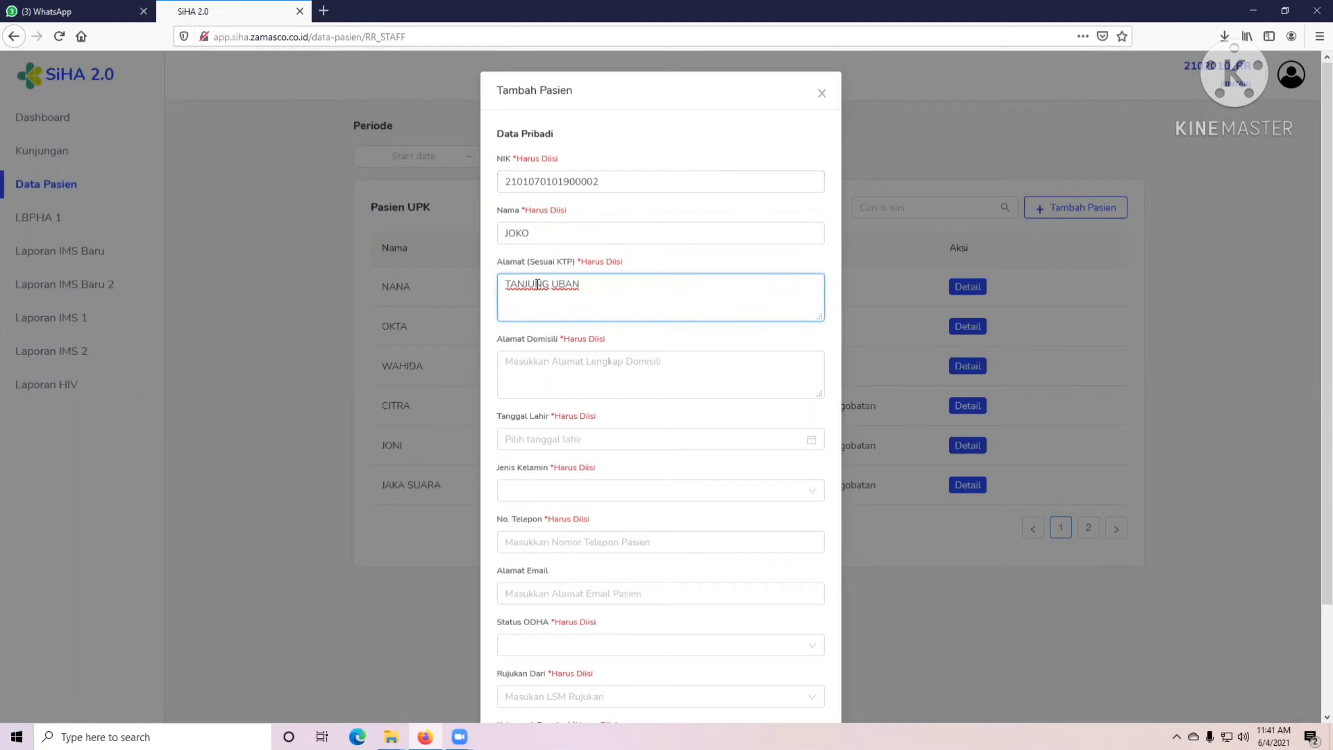
left_click(532, 369)
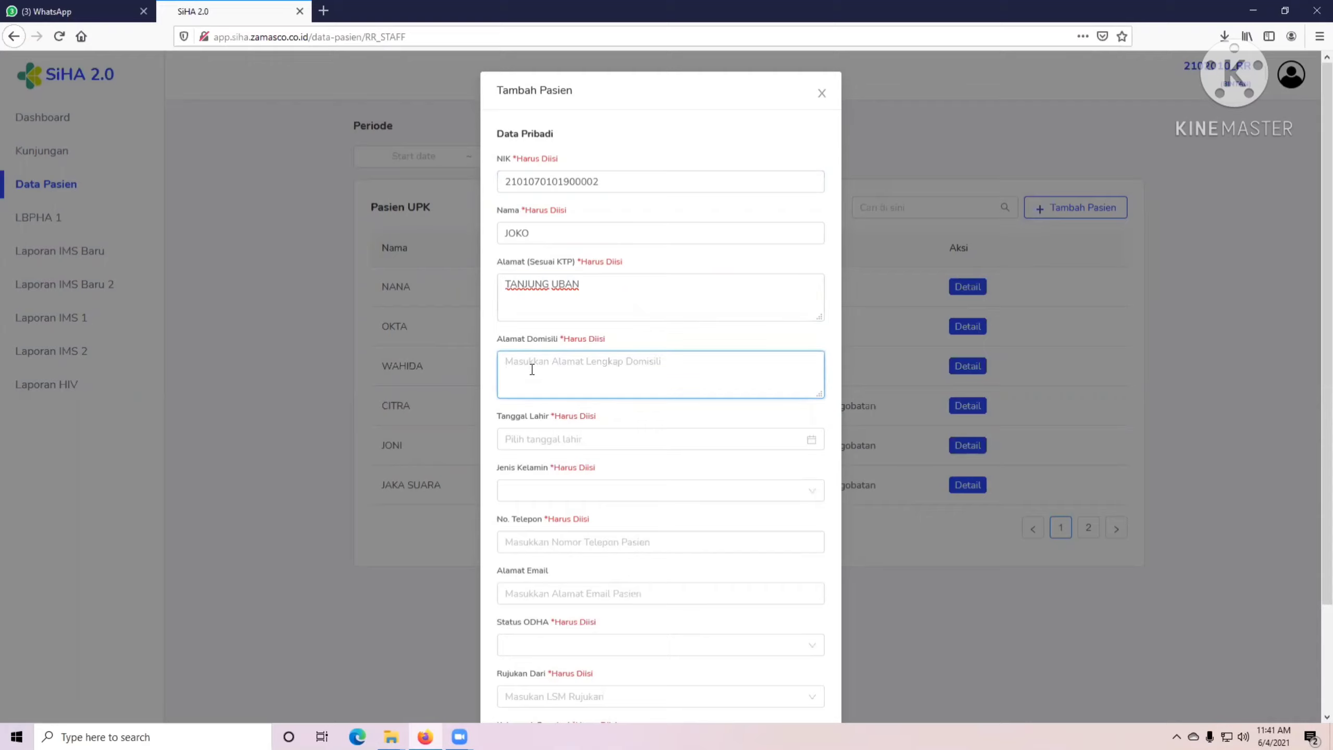
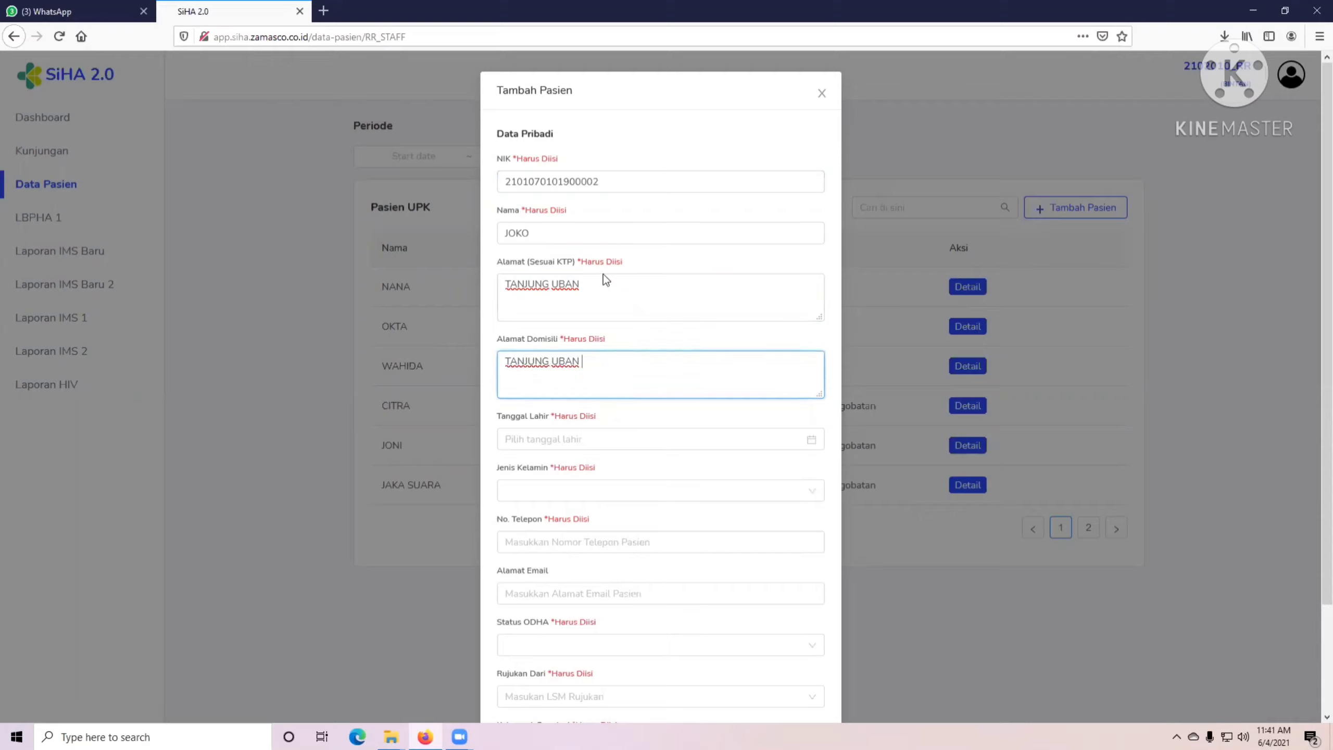
left_click(609, 281)
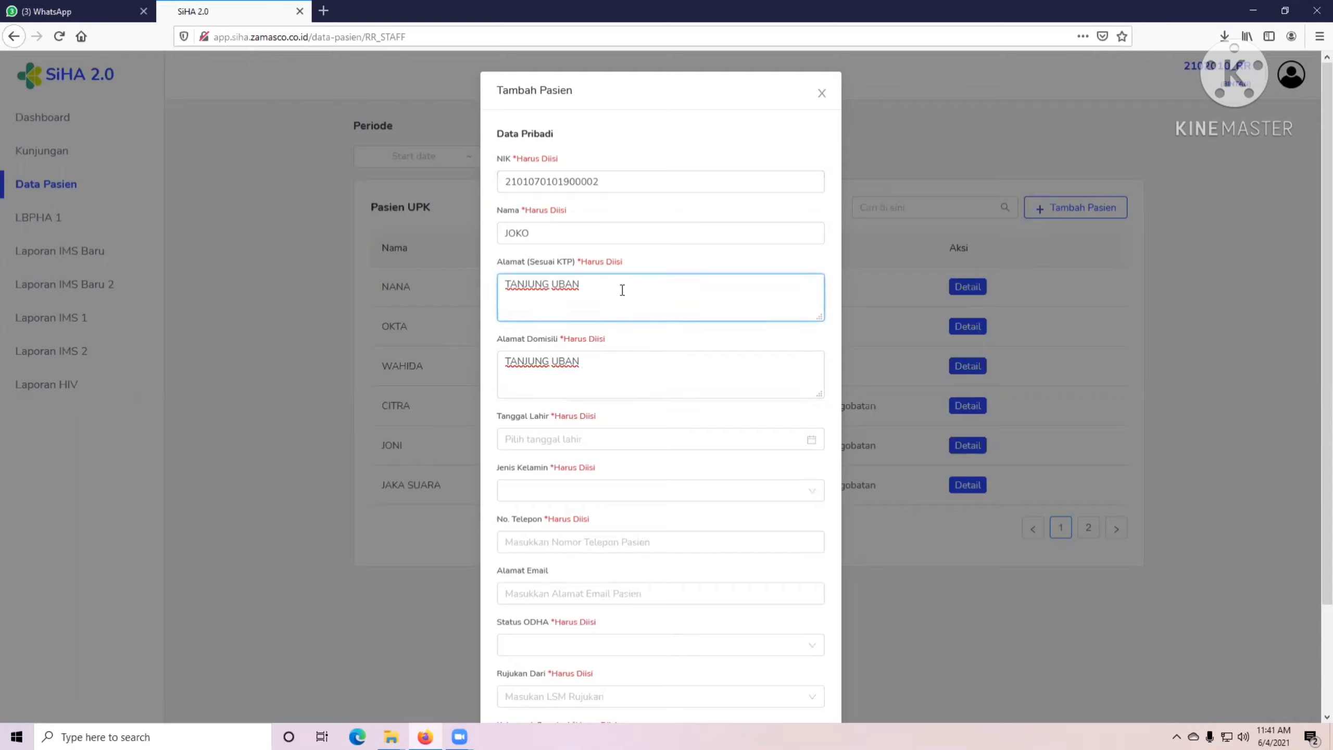
left_click(623, 368)
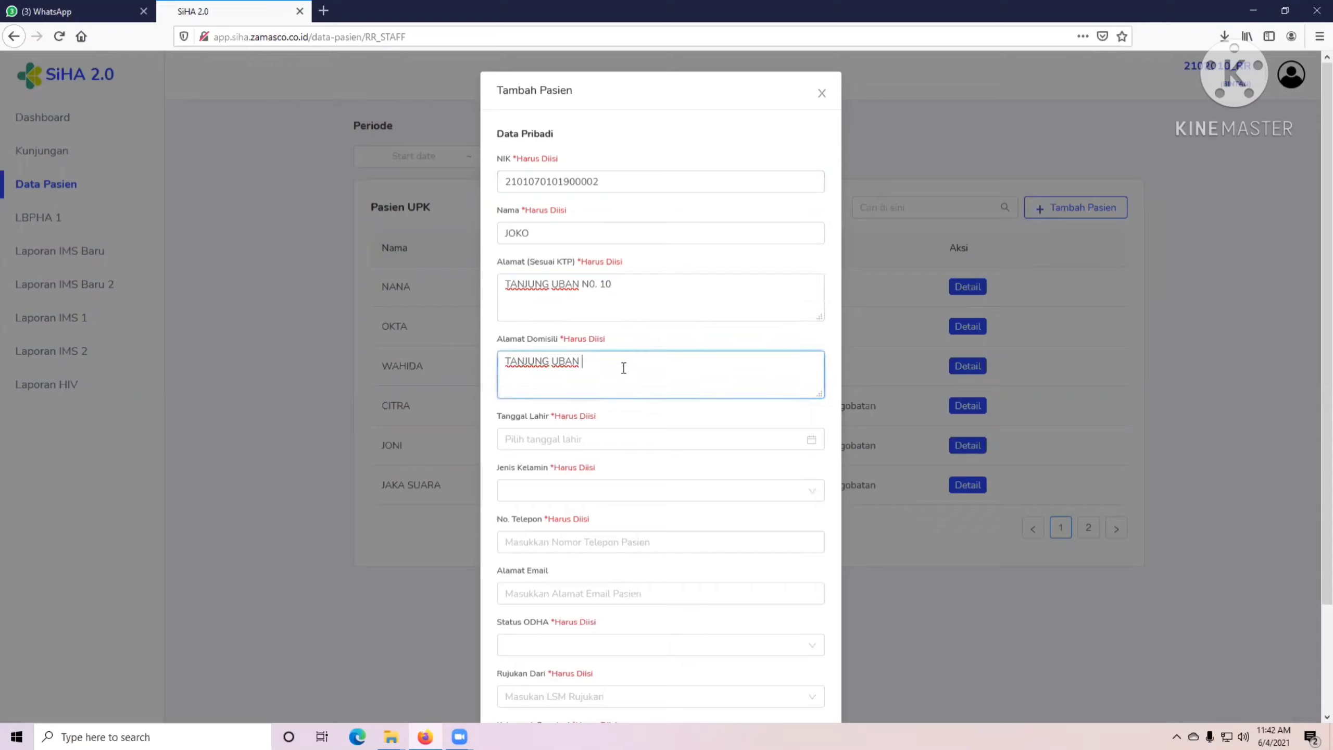
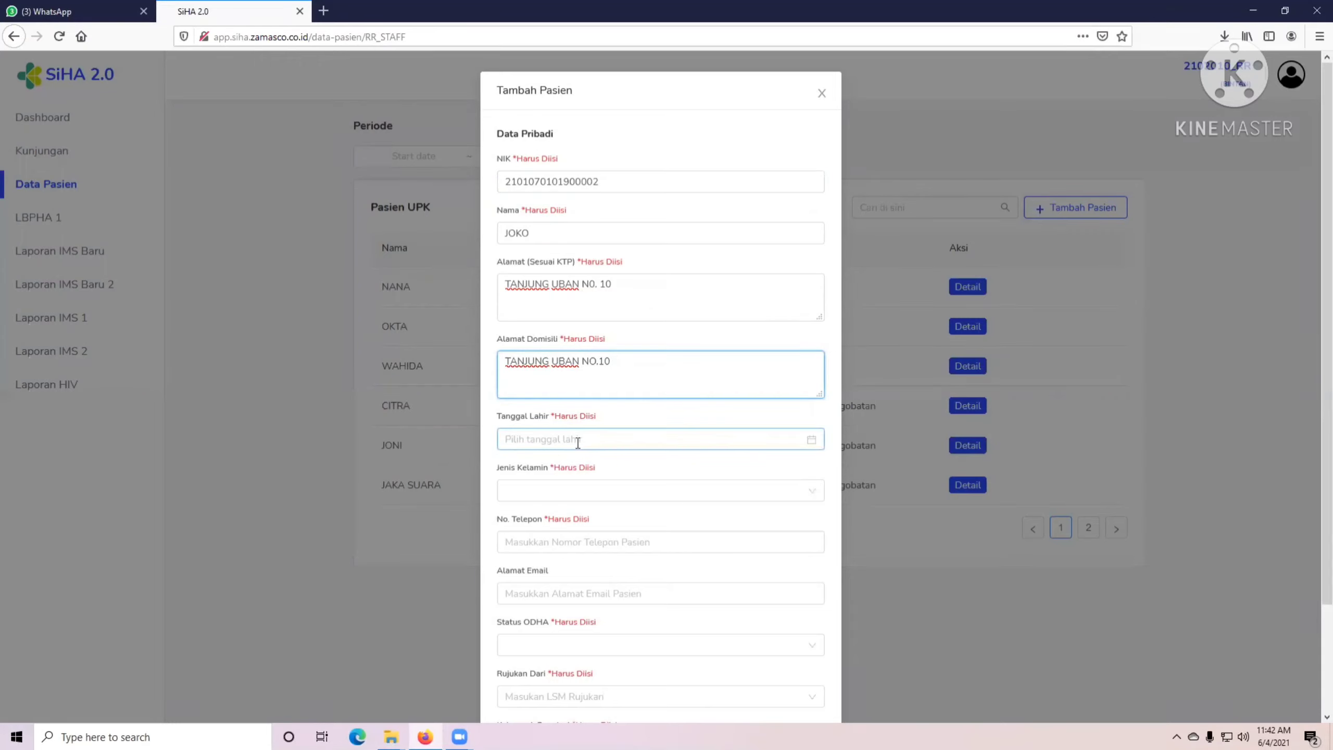
left_click(583, 444)
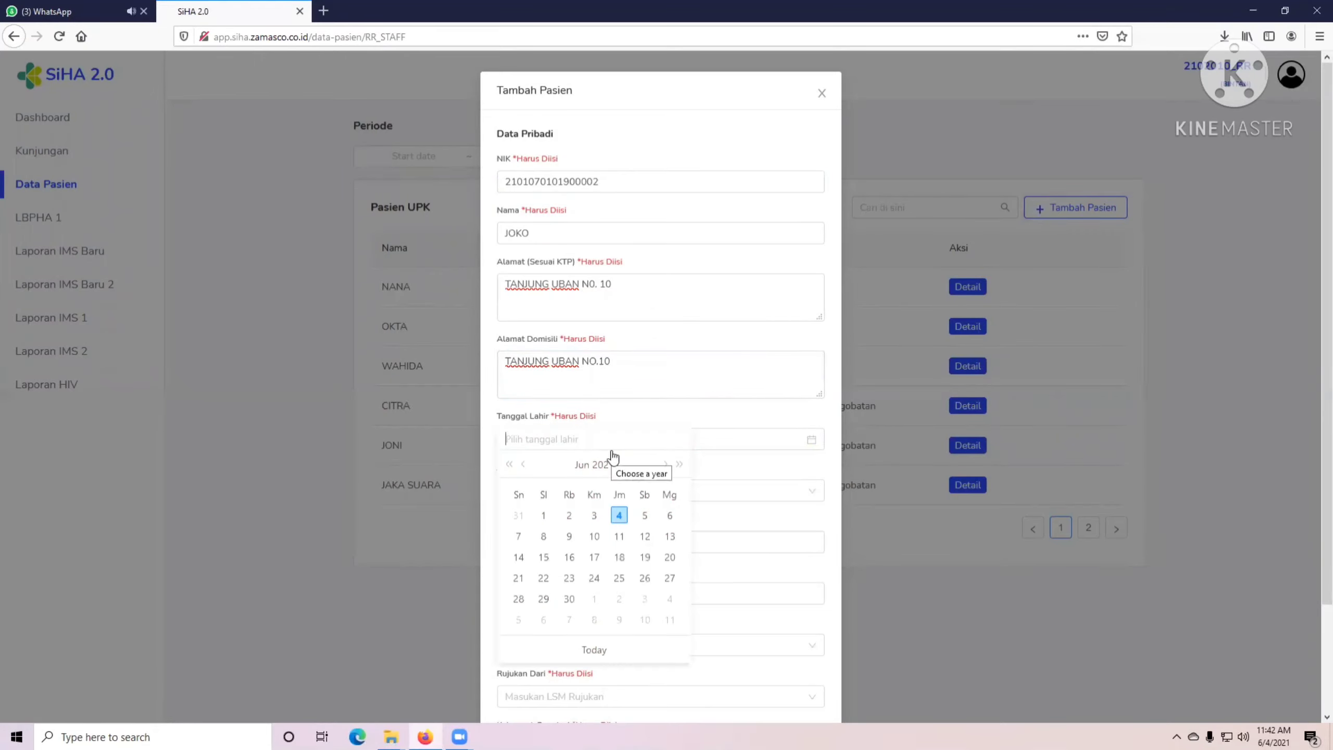
Set the patient's birth date to 1 January 1990.
left_click(607, 466)
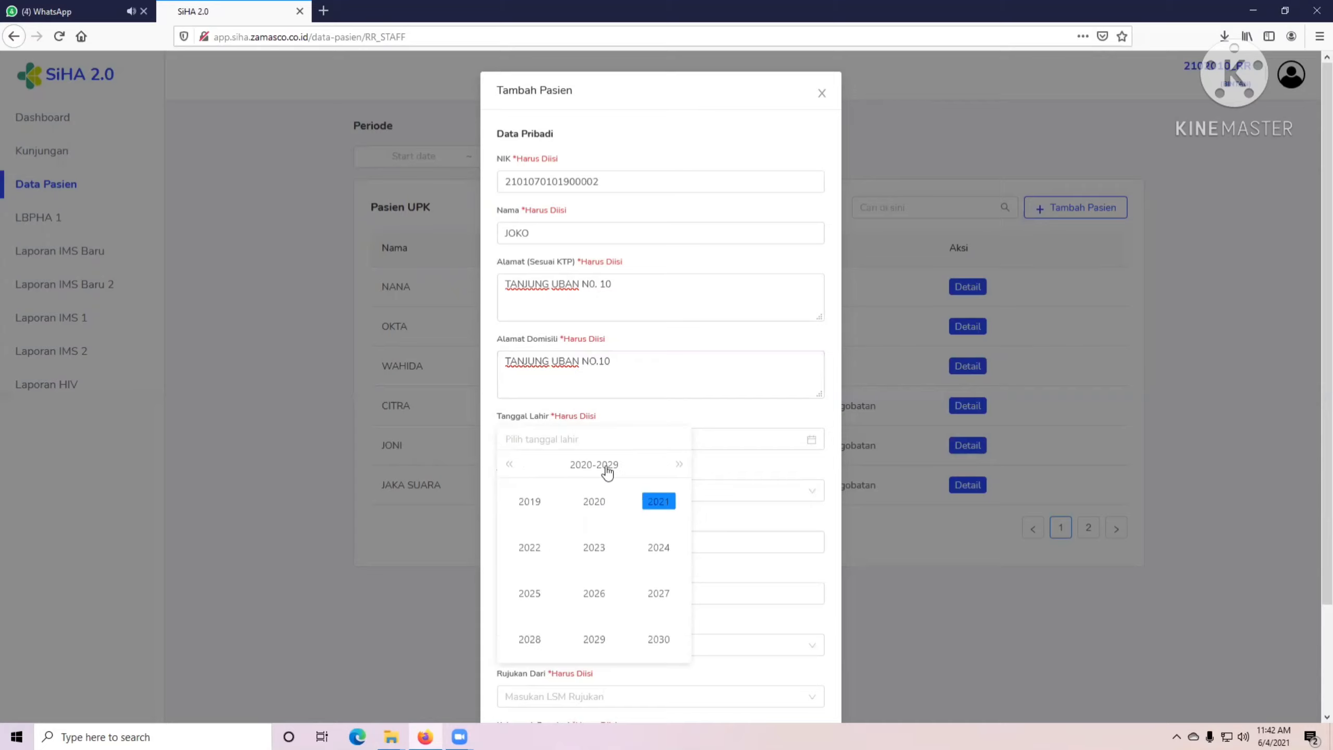
left_click(587, 466)
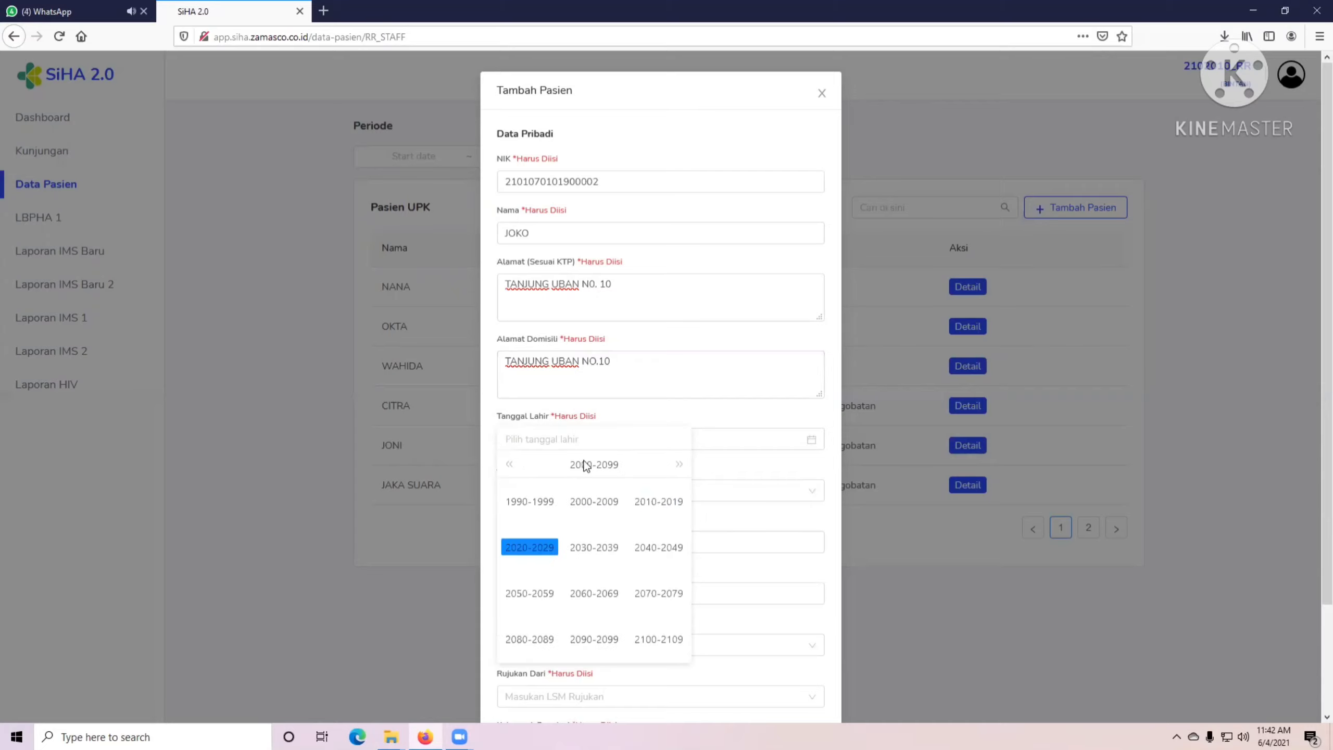
left_click(529, 509)
left_click(595, 638)
left_click(594, 501)
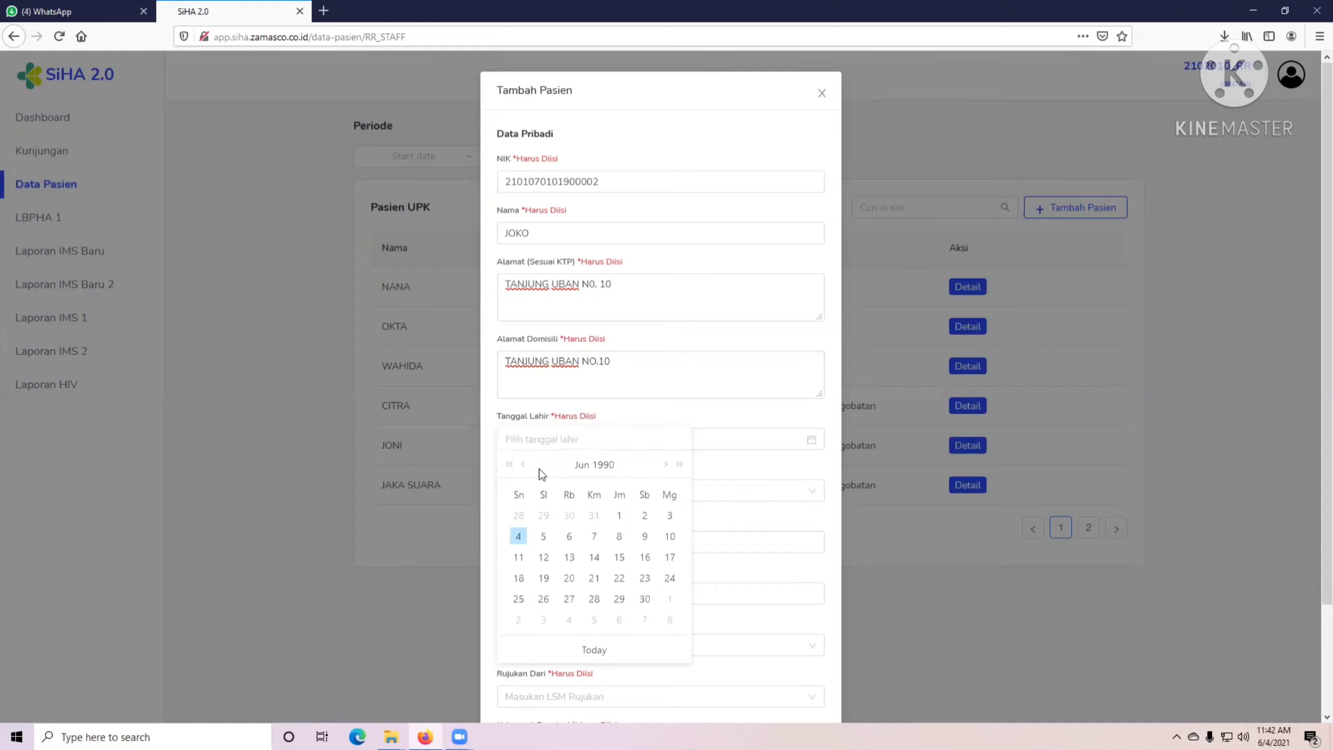
left_click(524, 464)
left_click(524, 464)
left_click(523, 464)
left_click(524, 464)
left_click(523, 464)
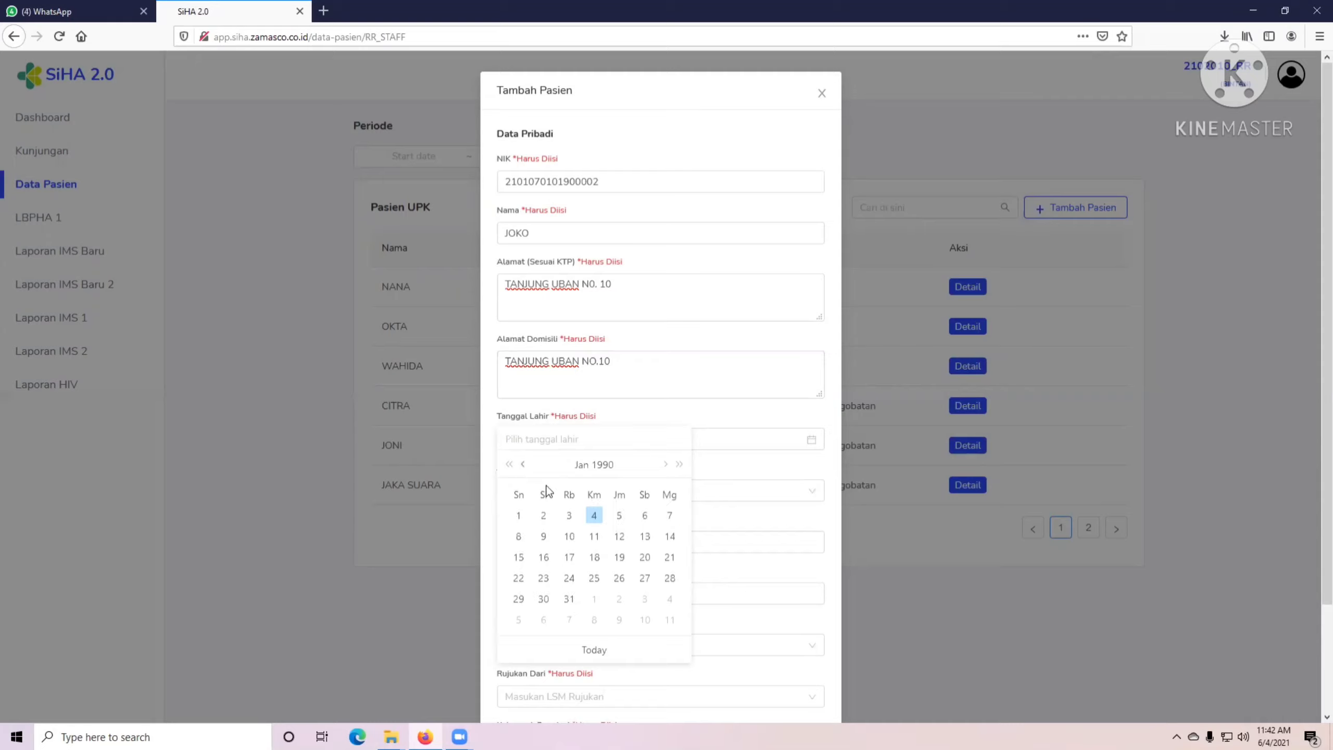
left_click(594, 515)
left_click(565, 514)
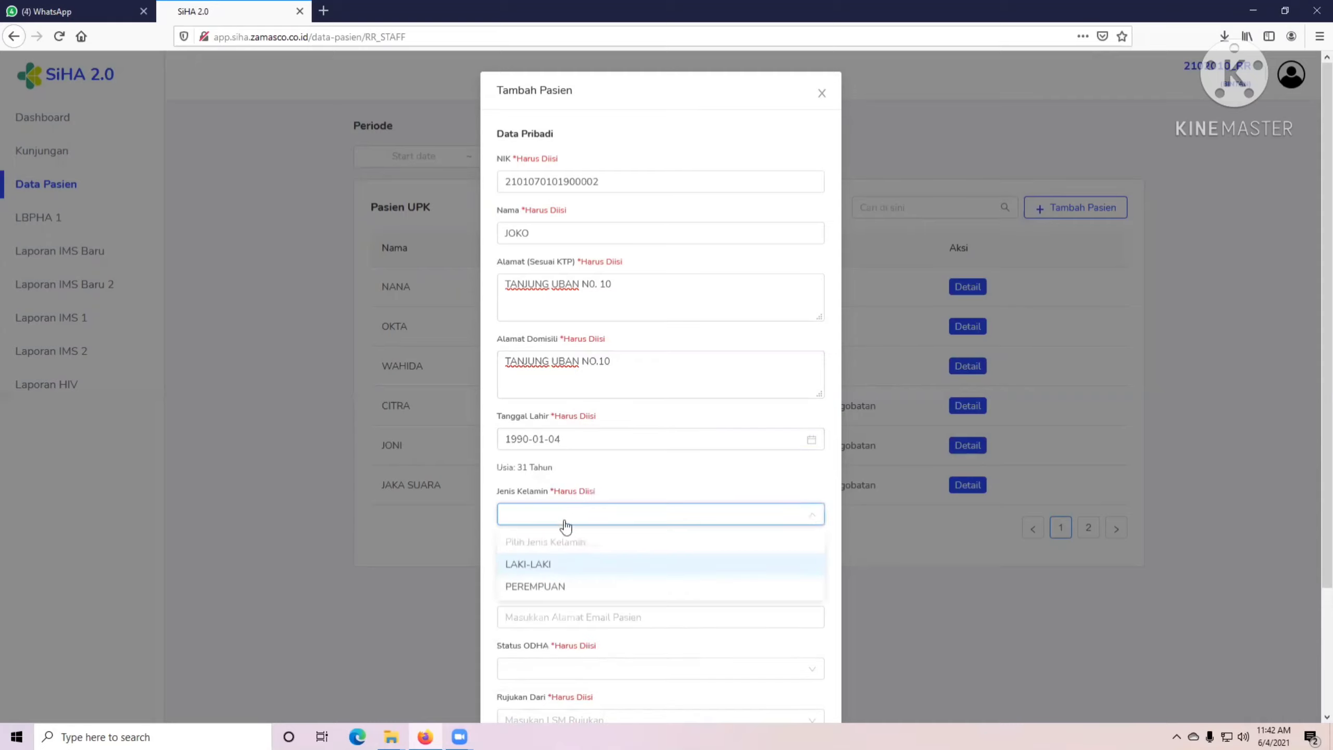
left_click(574, 440)
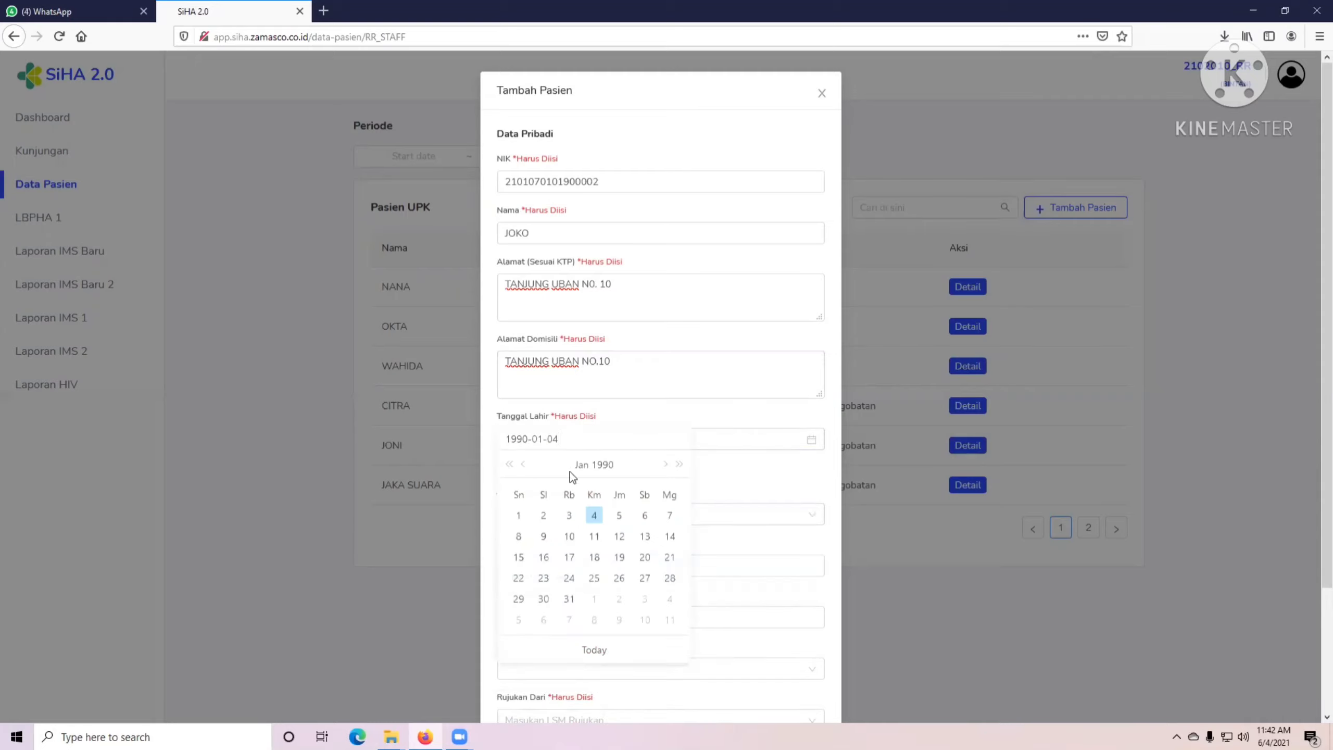
left_click(520, 515)
Set the patient's sex to LAKI-LAKI.
left_click(542, 516)
left_click(530, 563)
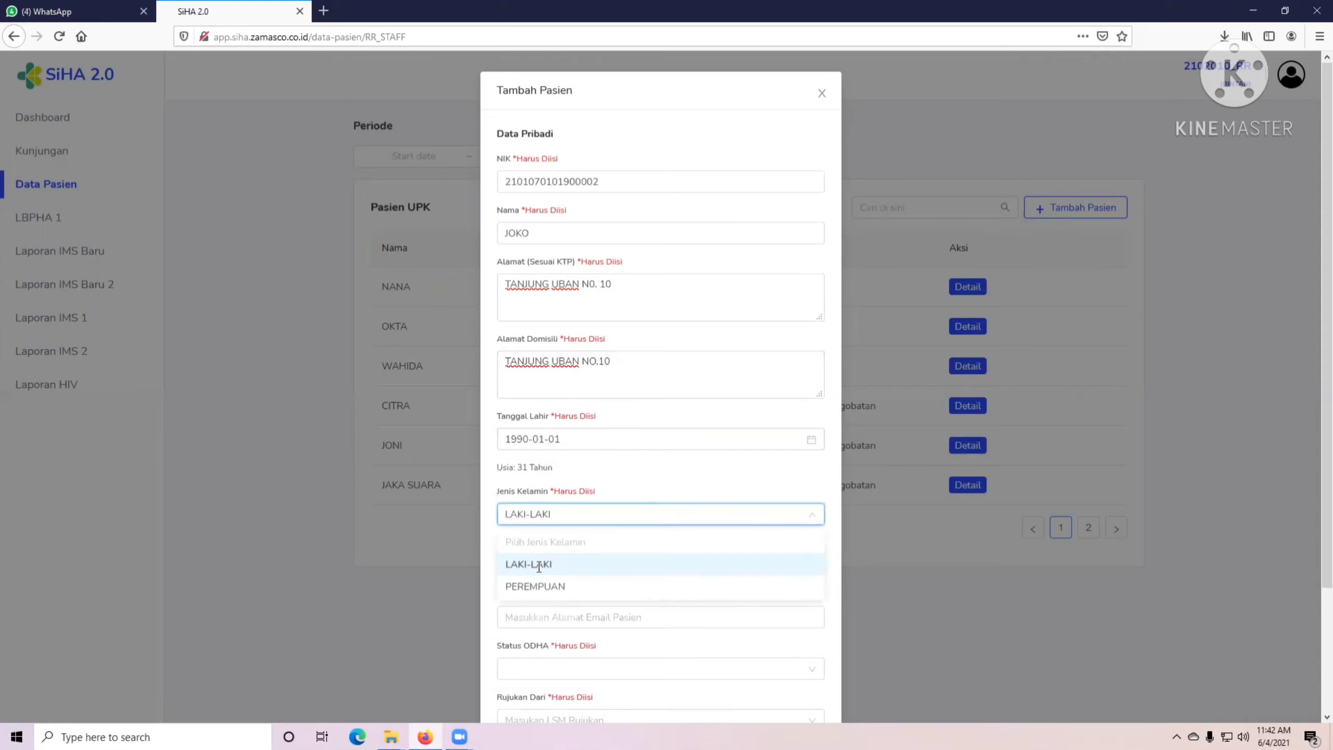
scroll(544, 548, "down", 3)
left_click(552, 418)
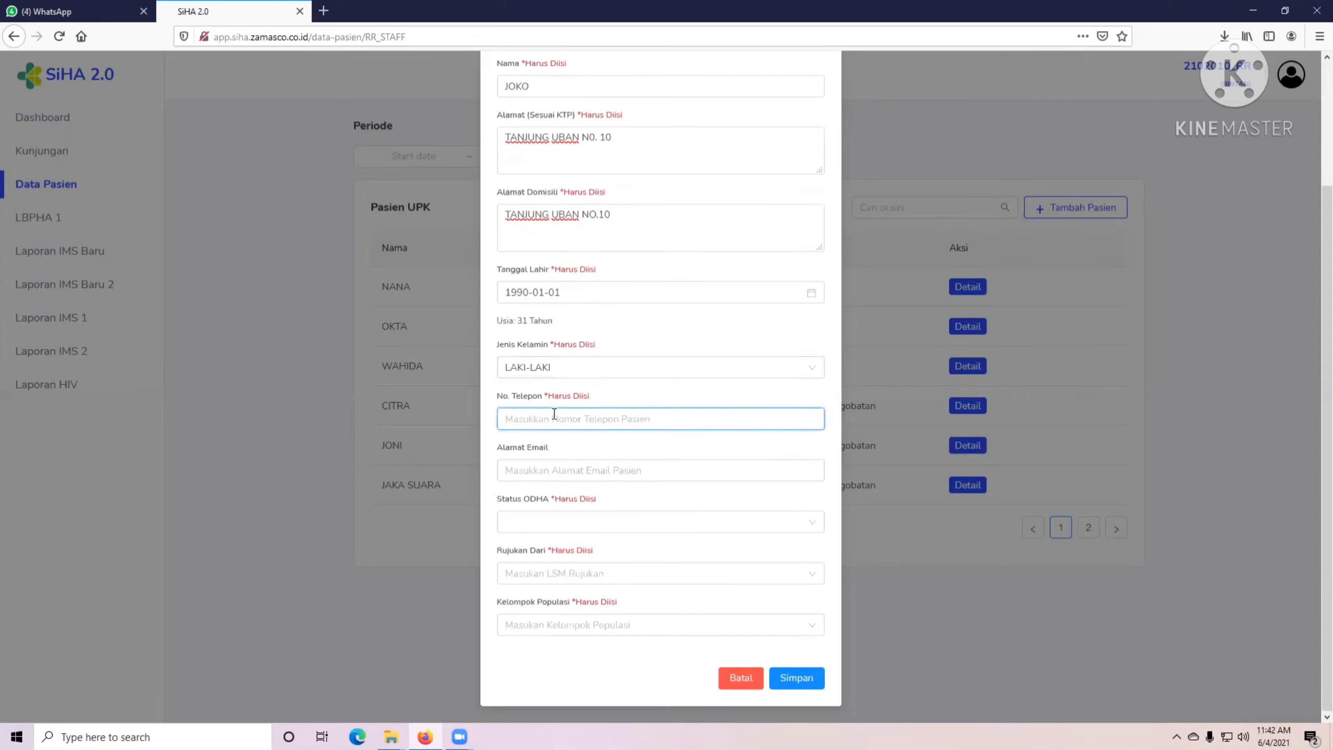
Enter the patient's phone number and Gmail e-mail address.
double_click(526, 418)
left_click(539, 413)
key("BackSpace")
type("26")
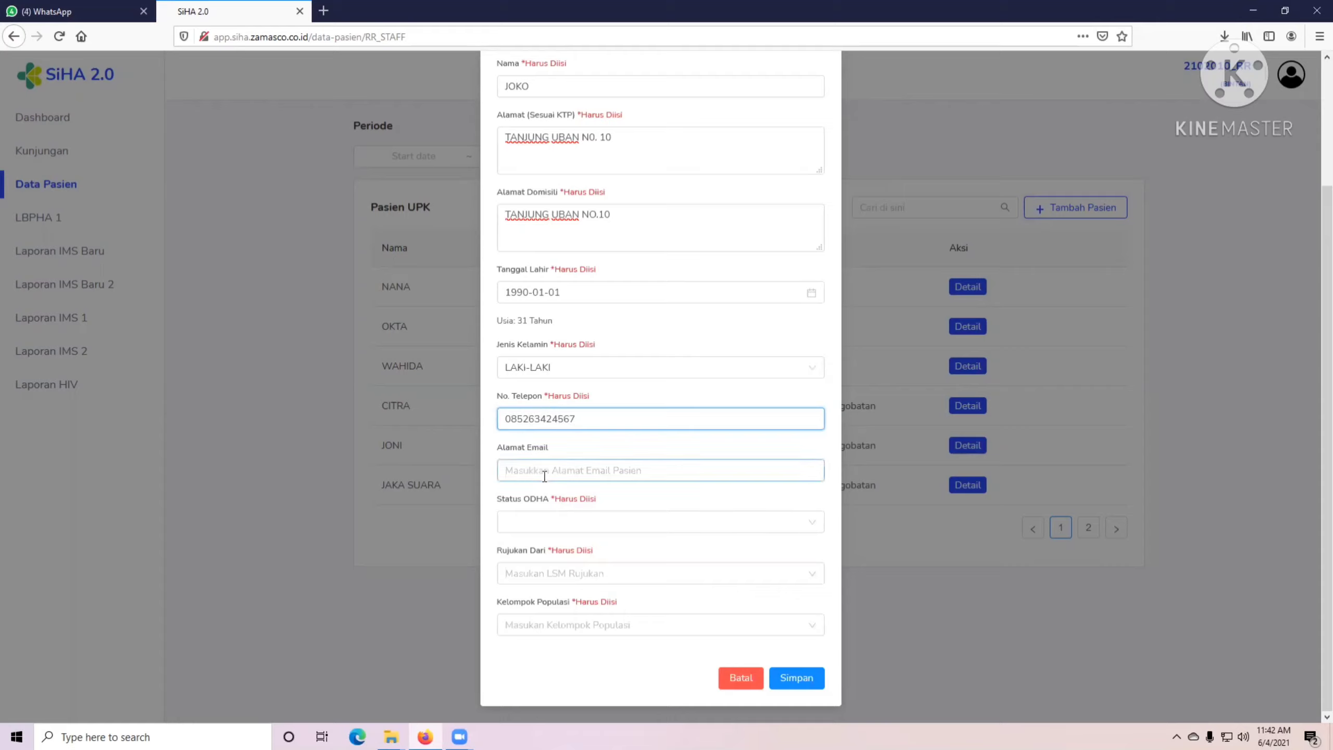
left_click(545, 475)
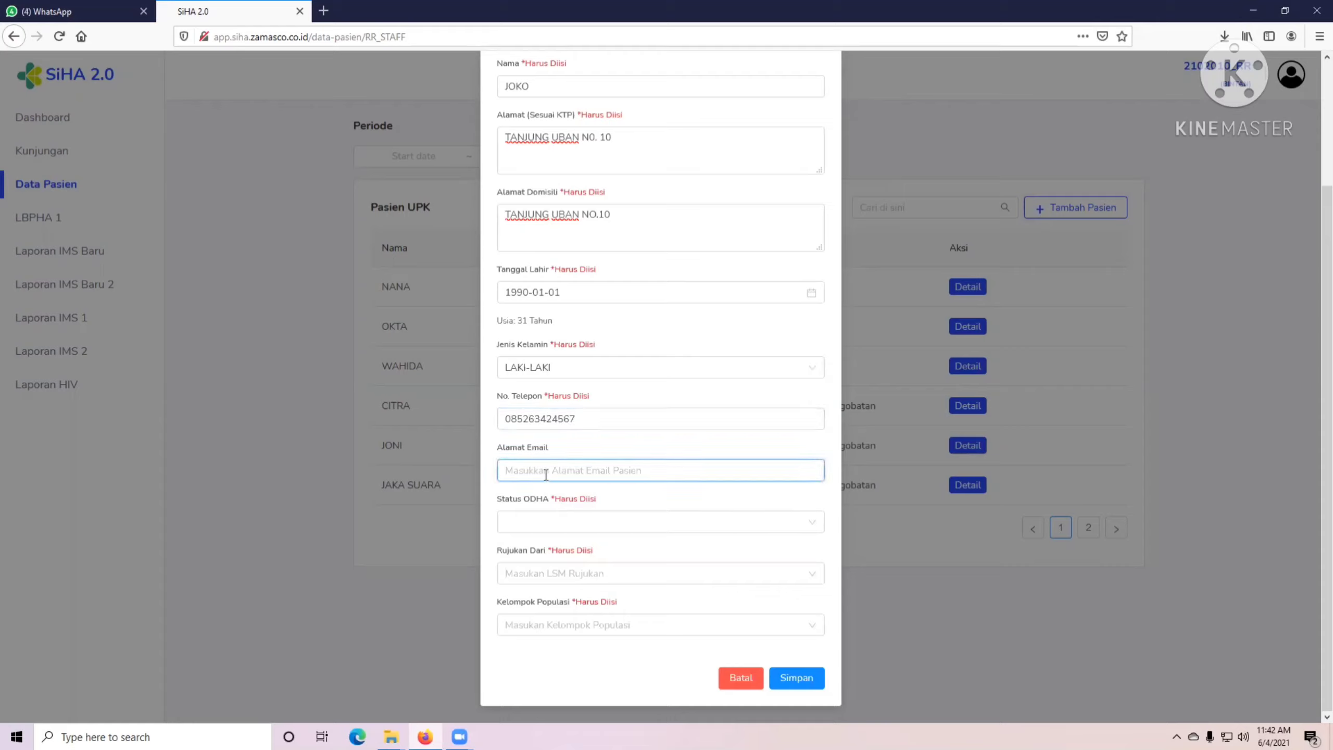
type("-")
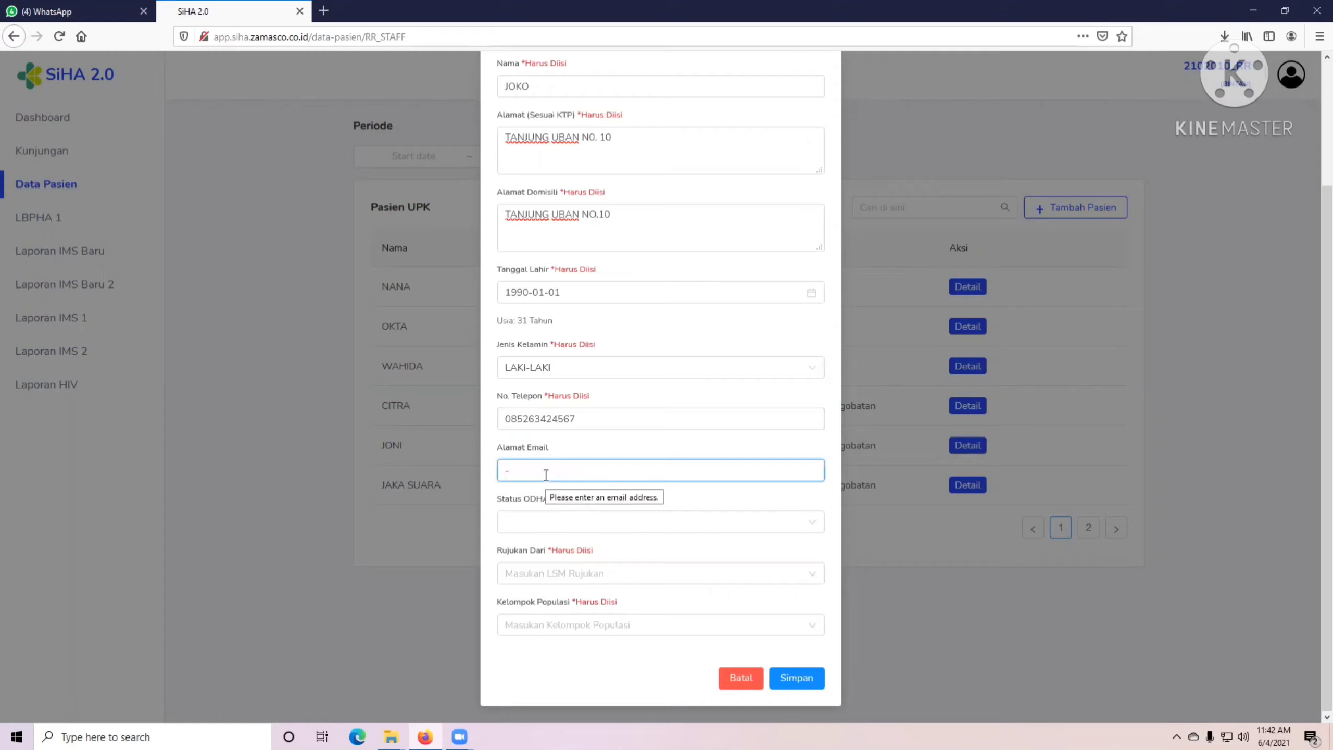
type("g")
key("BackSpace")
type("@G")
key("BackSpace")
Set Status ODHA to Bukan ODHA, referral DATANG_SENDIRI, population Pasien TB, and save the patient.
left_click(531, 533)
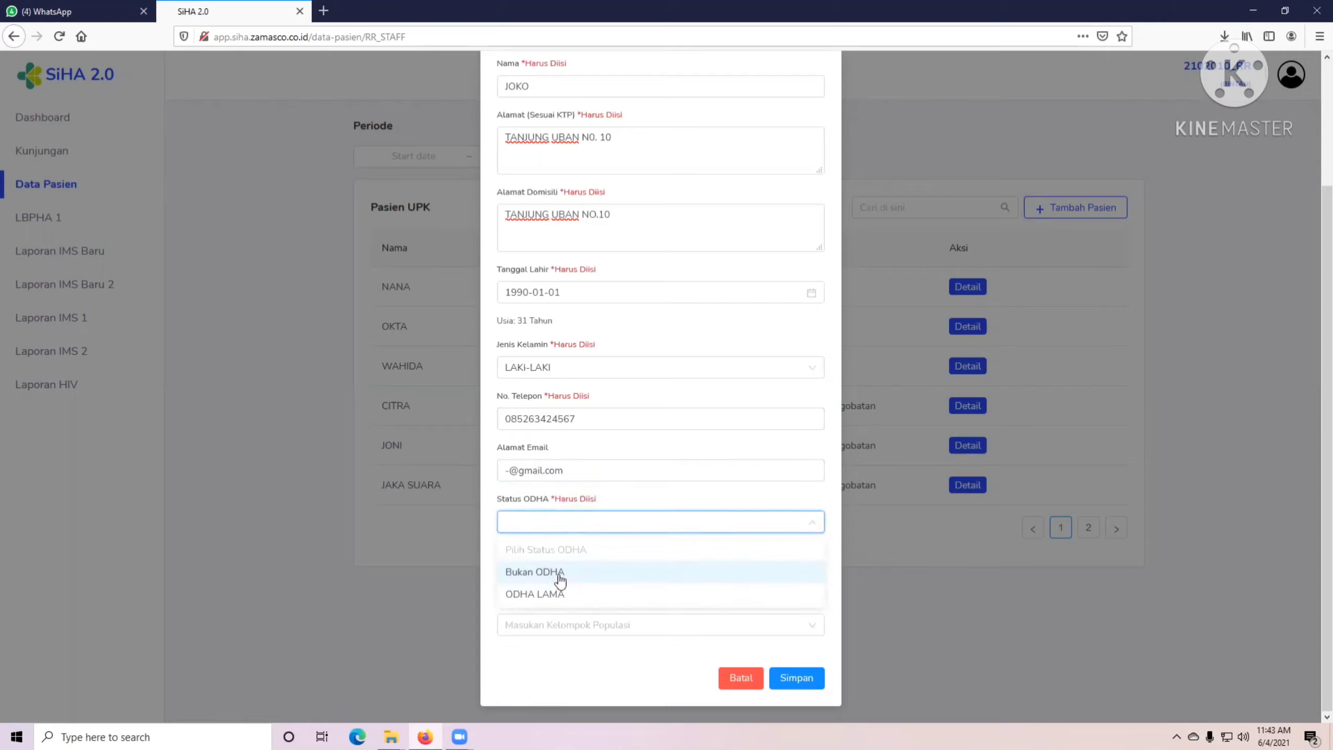
left_click(559, 579)
left_click(575, 532)
left_click(559, 576)
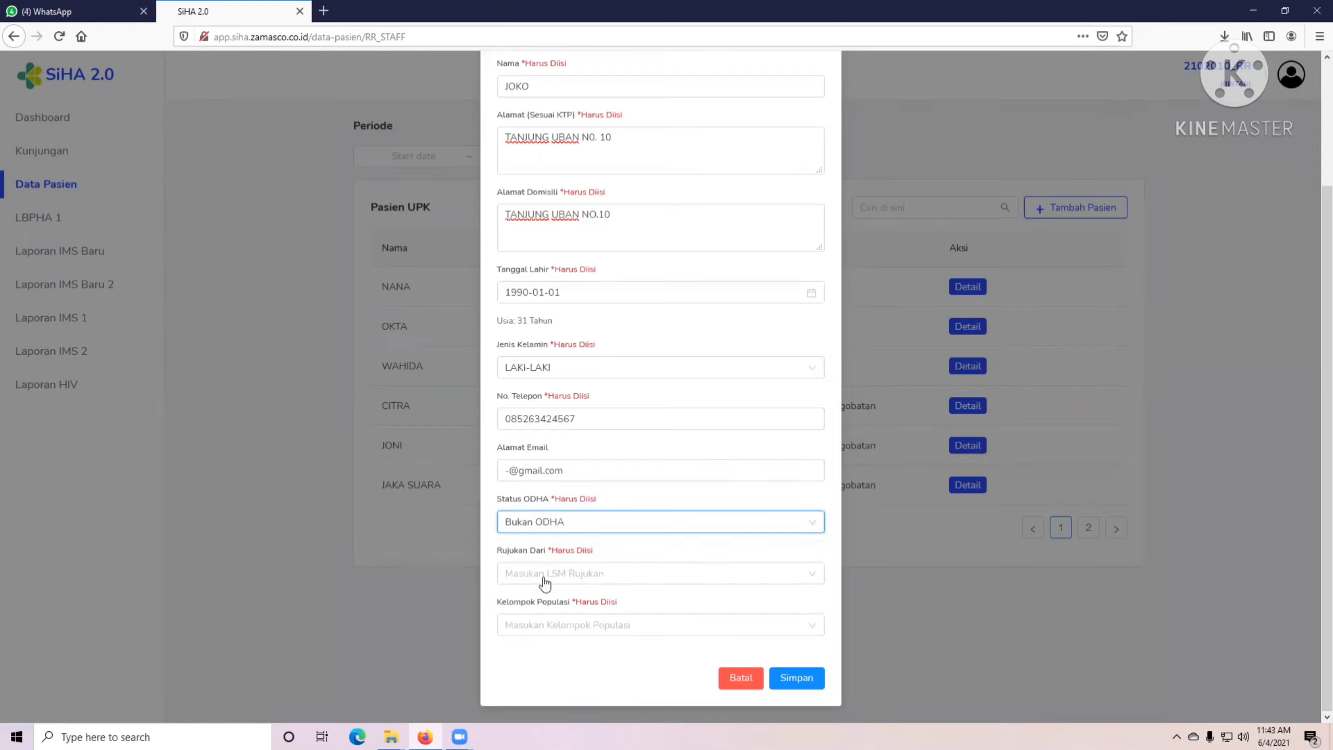
left_click(544, 583)
scroll(603, 541, "down", 5)
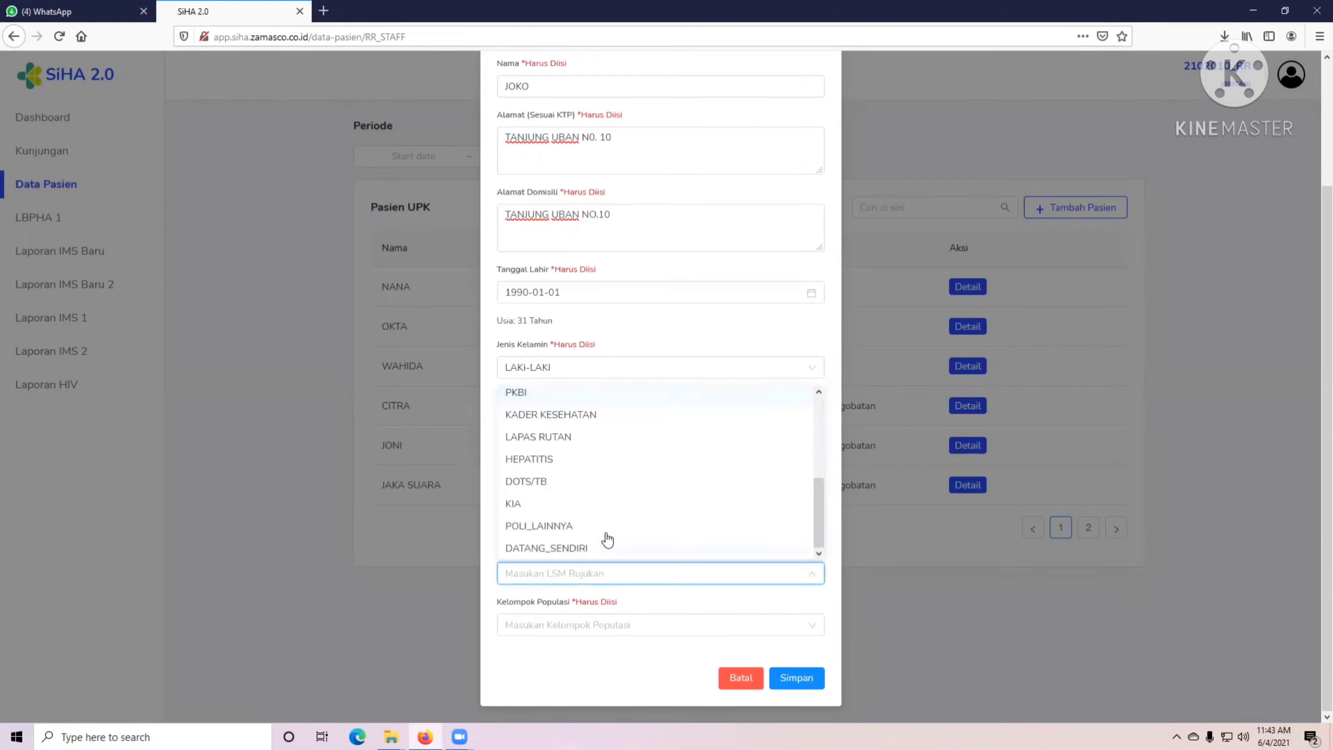
left_click(578, 553)
left_click(562, 625)
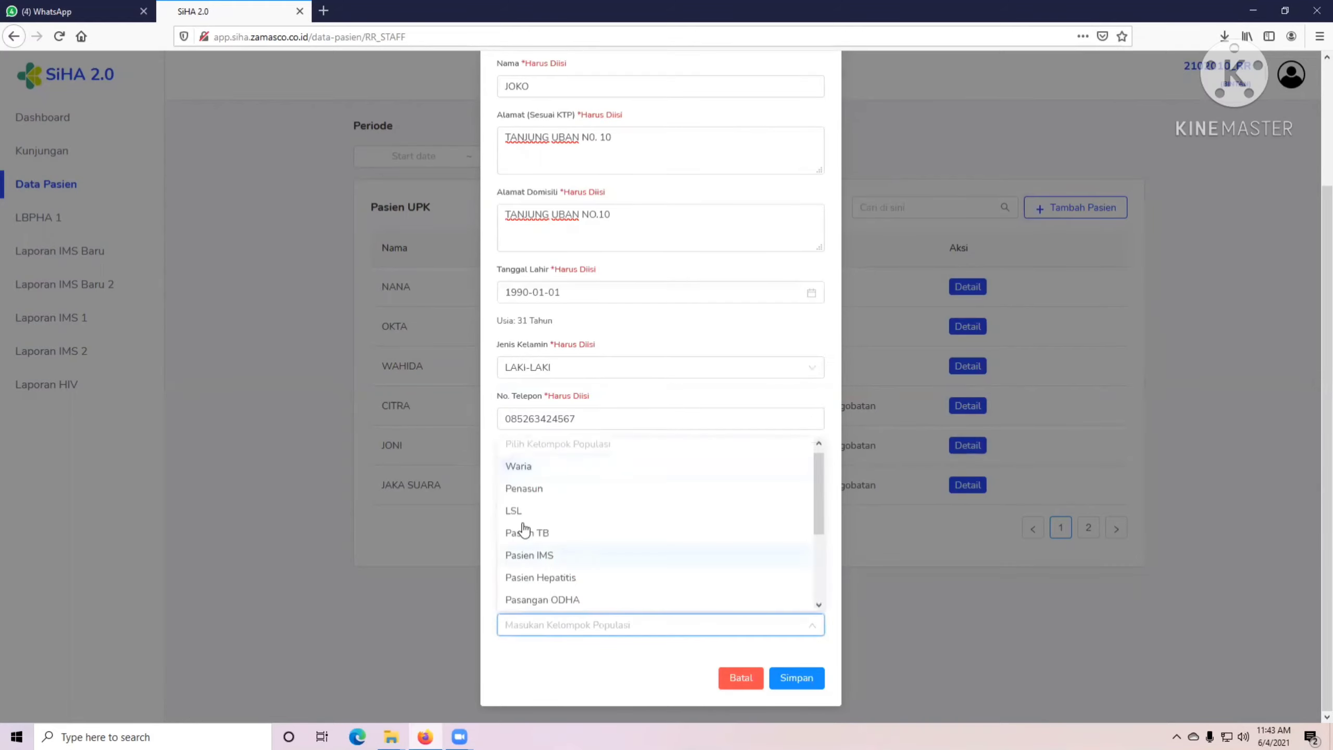
left_click(539, 535)
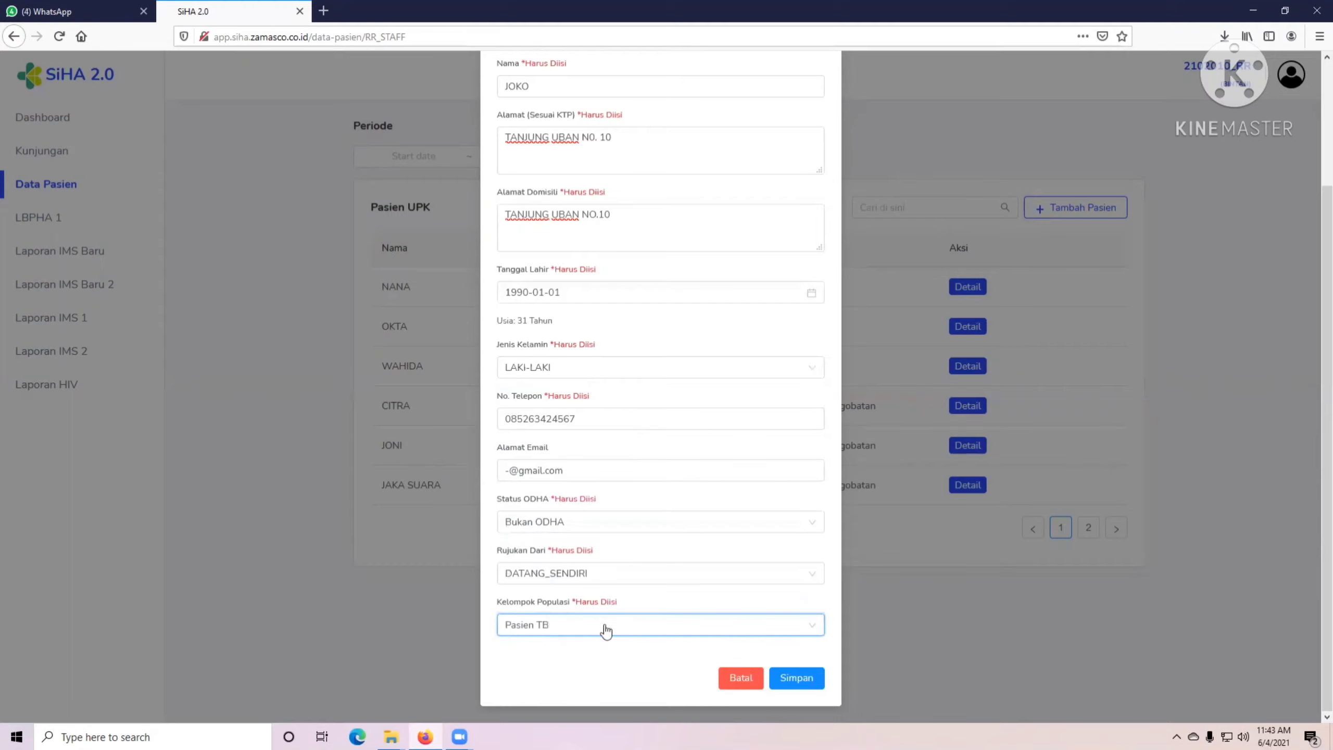
left_click(797, 679)
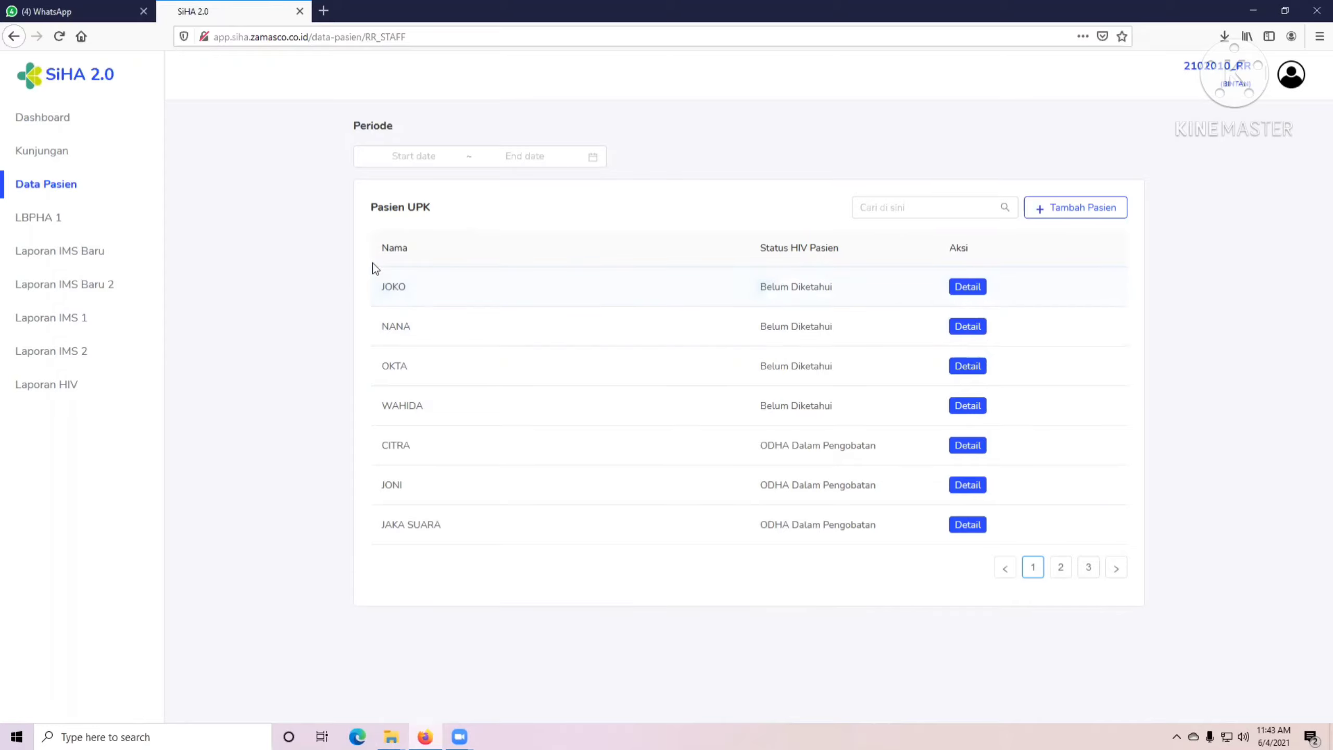
Open the Detail page of the newly saved patient from the Pasien UPK list.
left_click(971, 289)
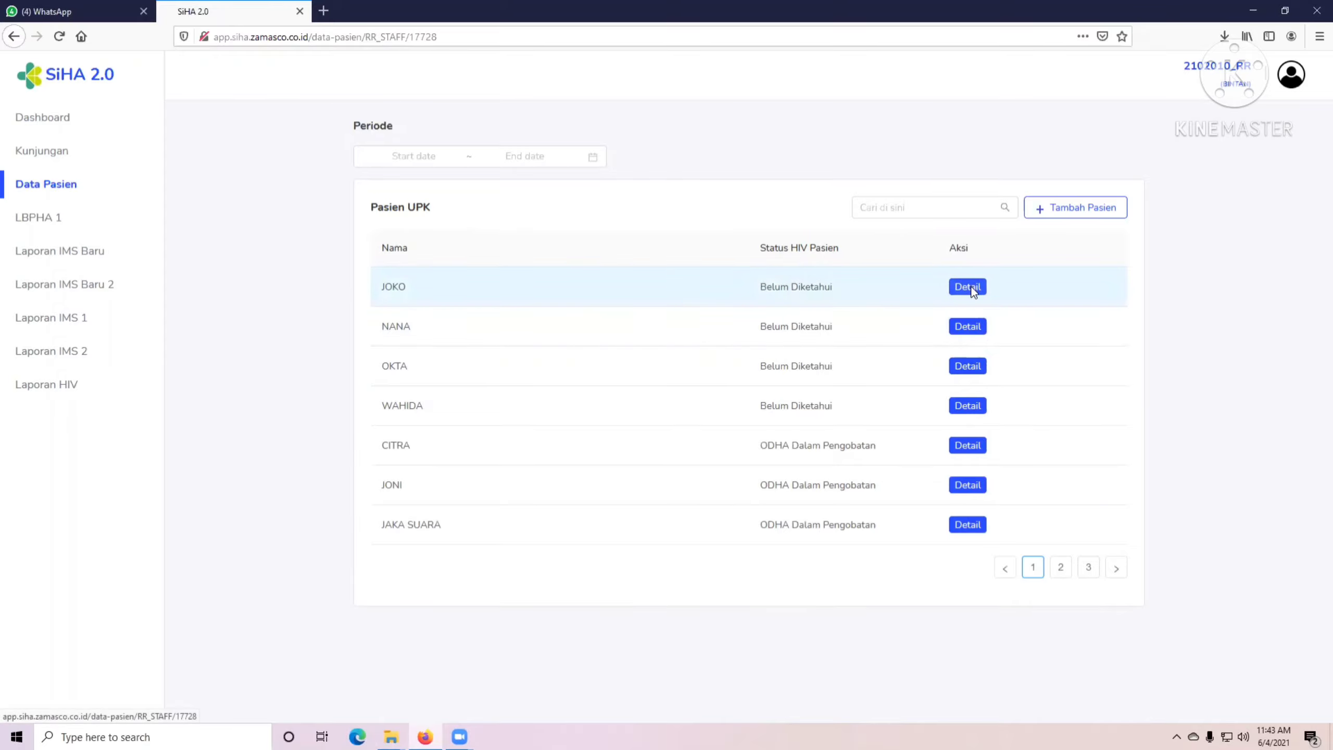
Add a new visit for the patient, confirming with Ya.
left_click(1061, 344)
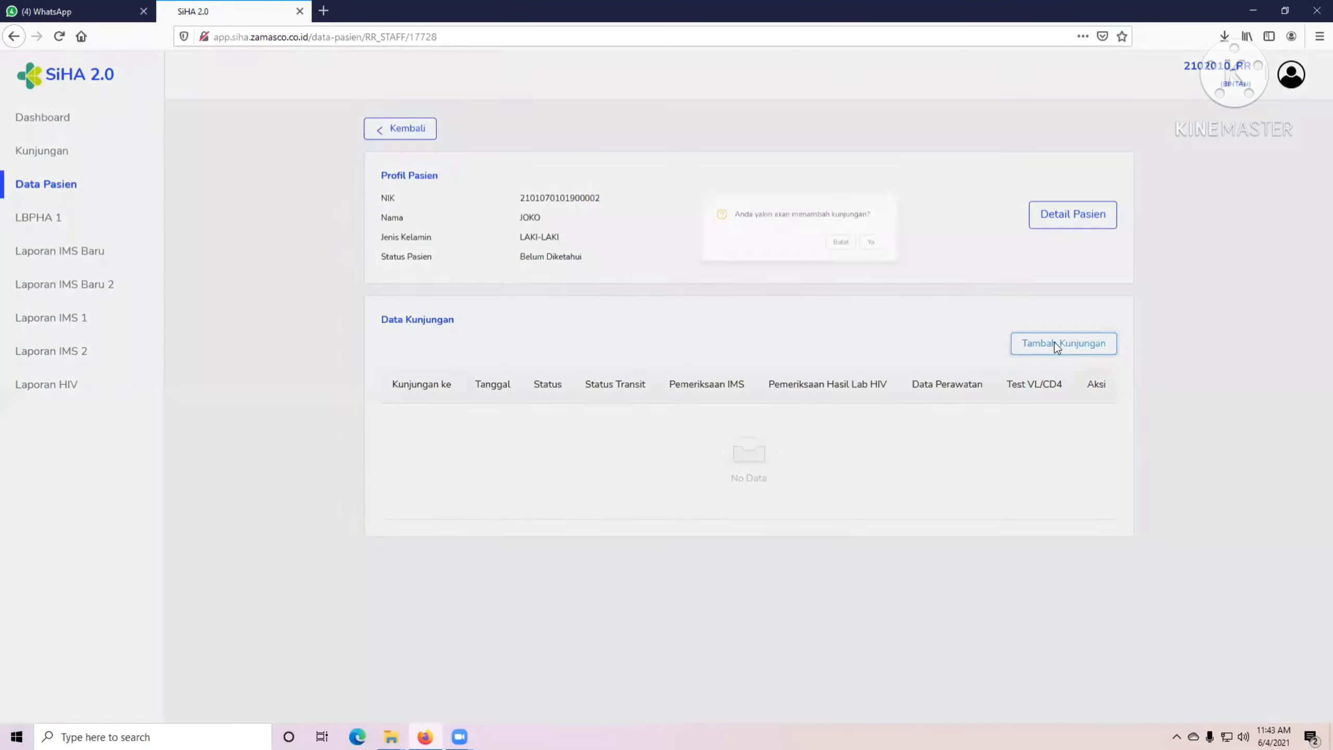
left_click(772, 191)
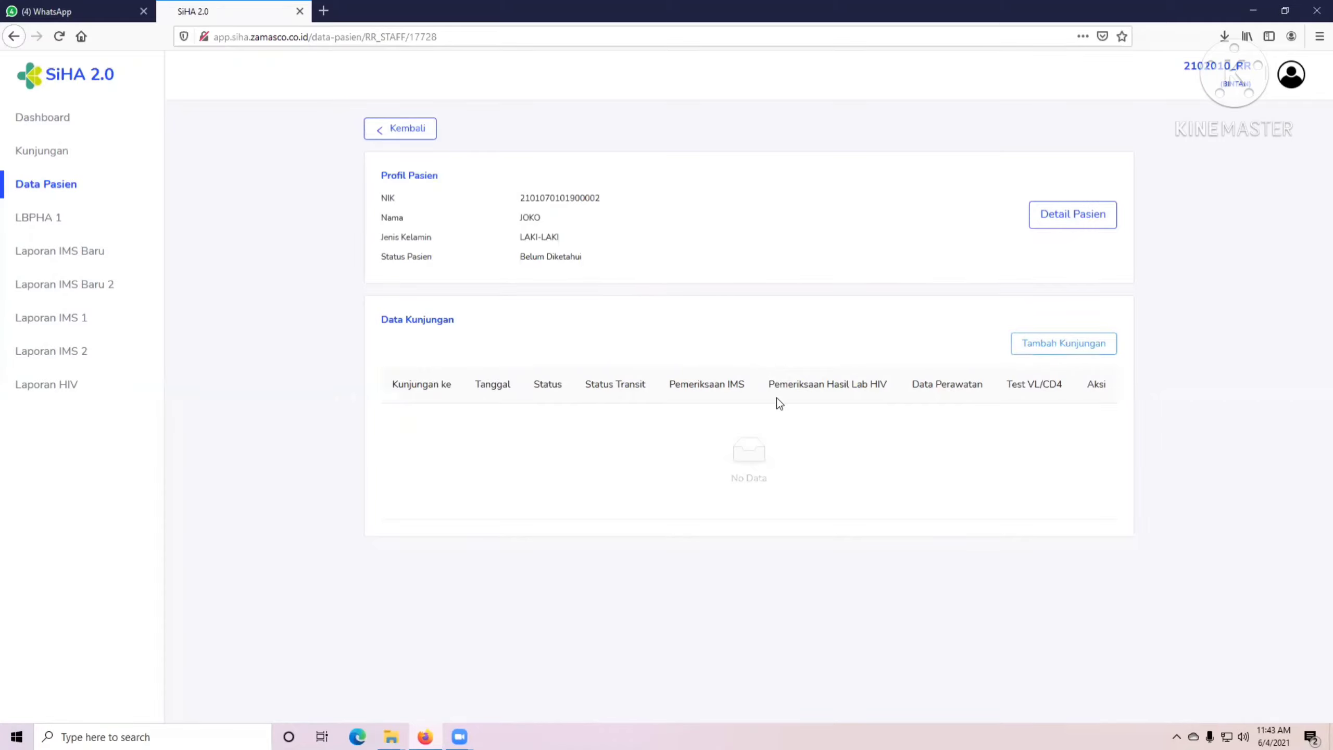
left_click(1059, 349)
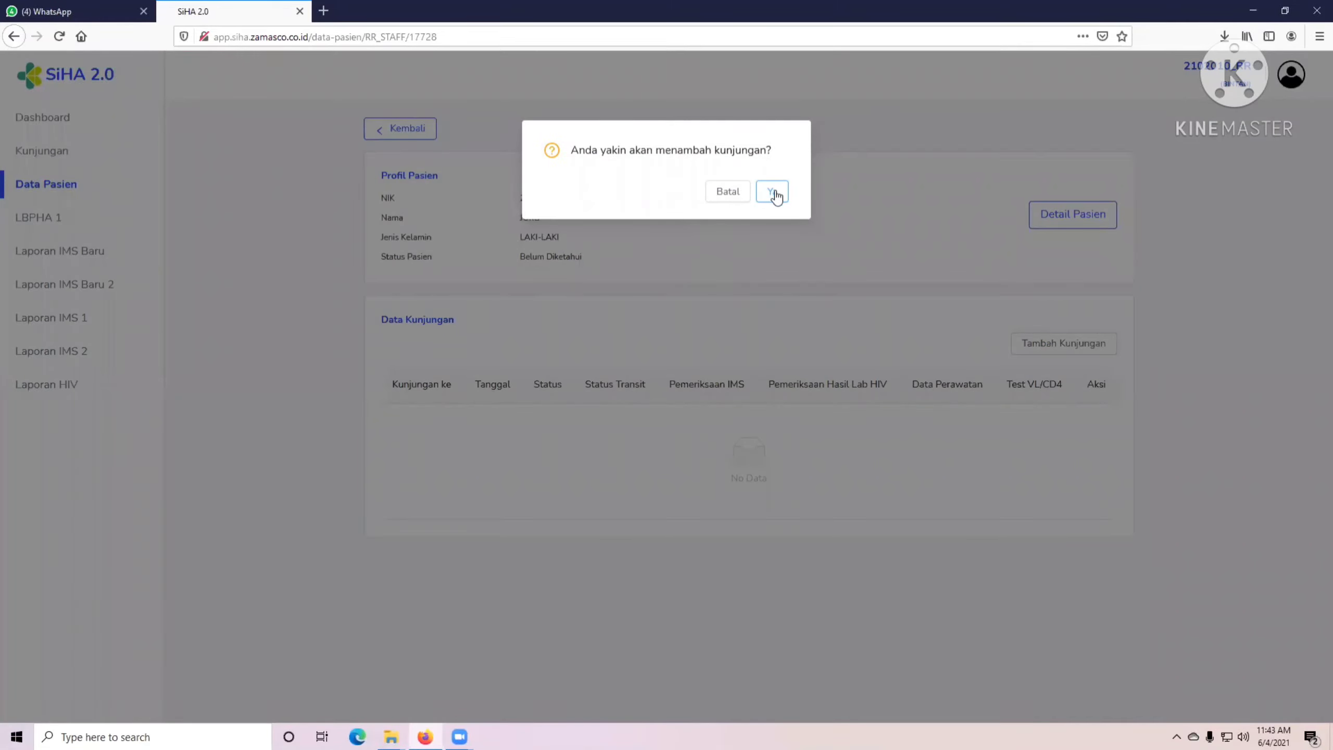
left_click(773, 192)
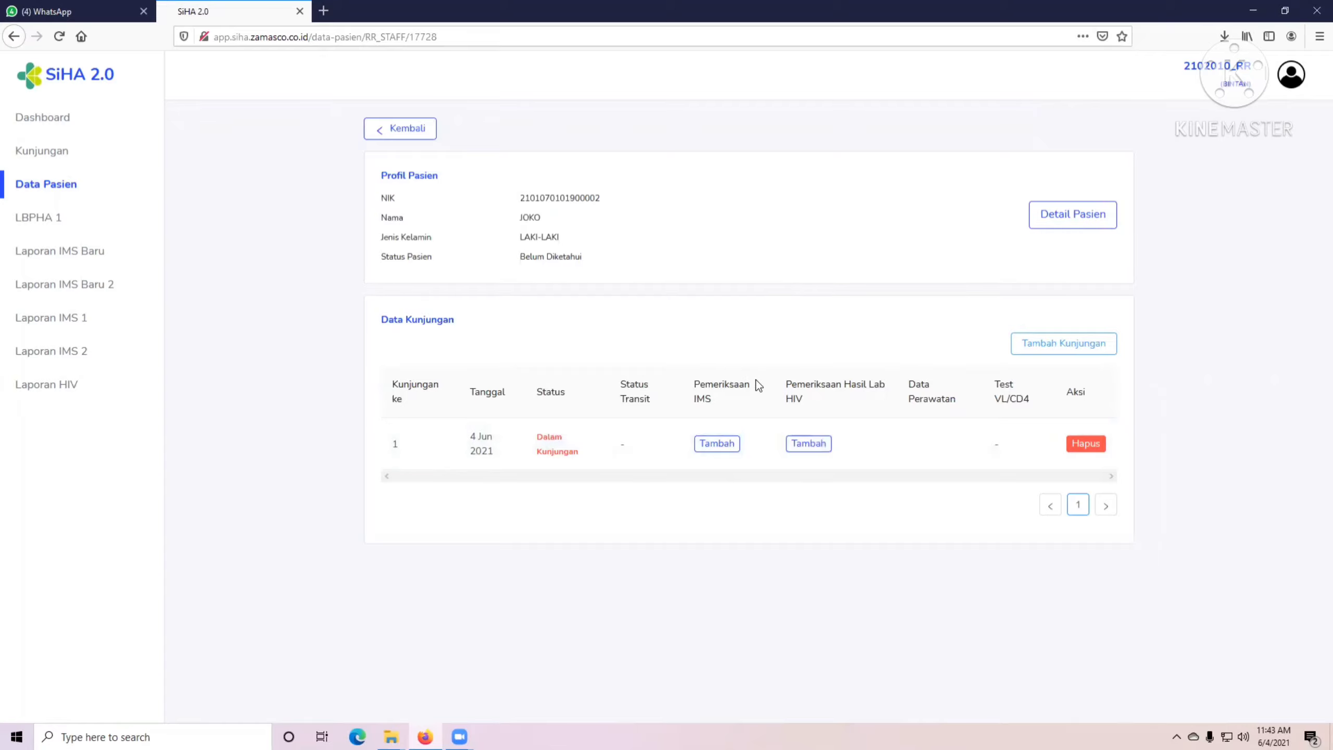
Add an HIV lab examination record with test reason SKRINING and save it.
left_click(807, 445)
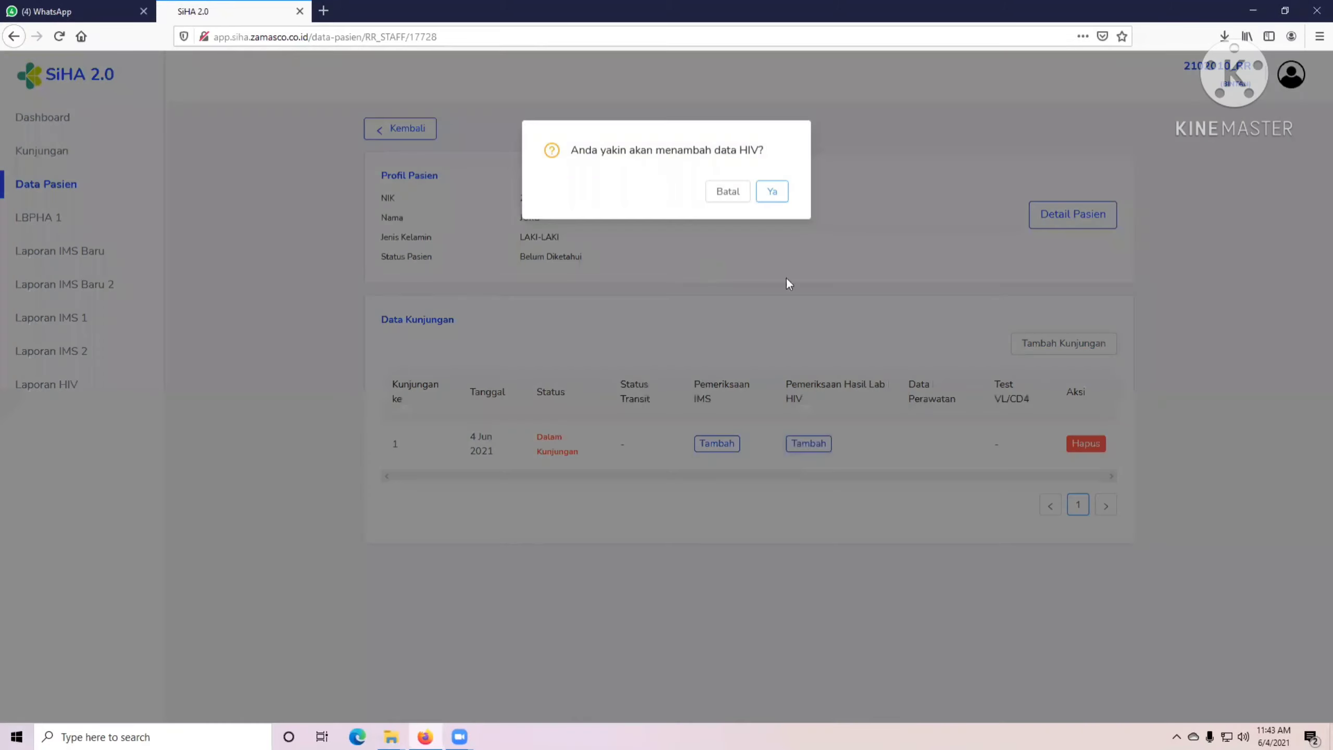
left_click(772, 193)
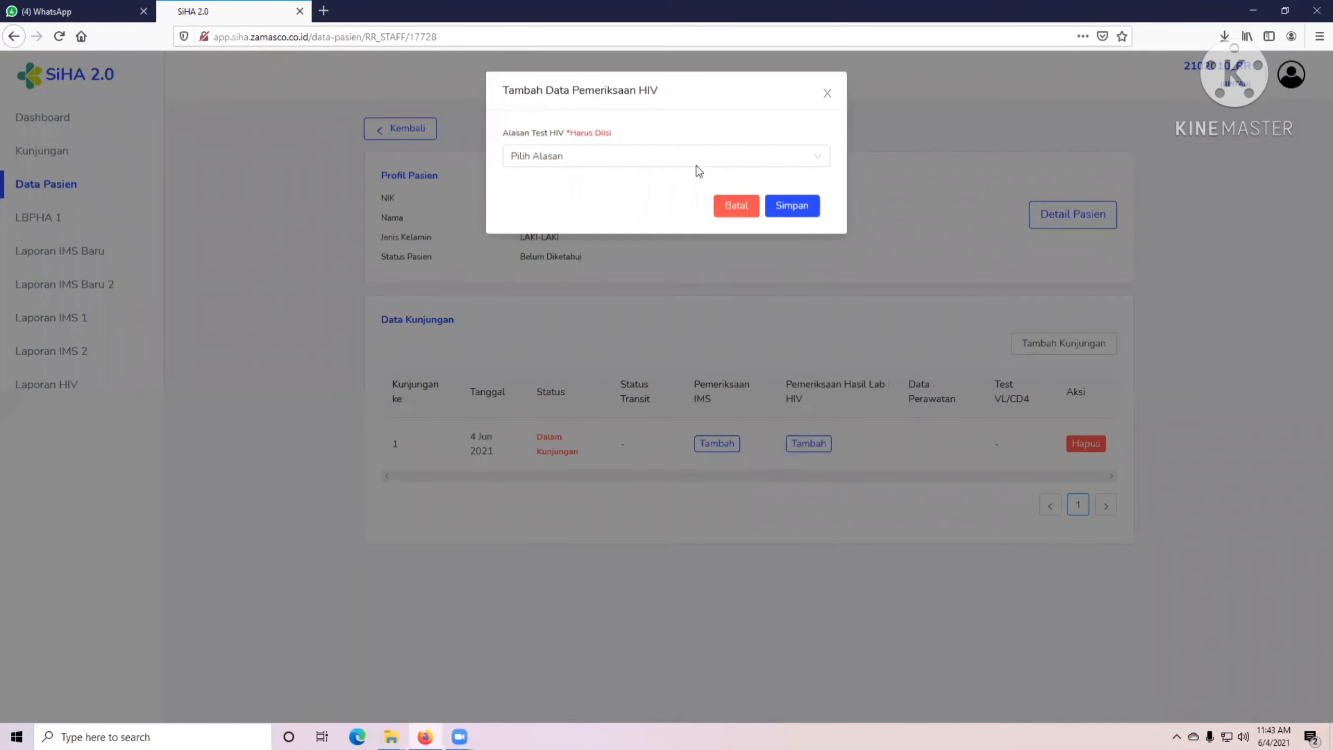
left_click(592, 155)
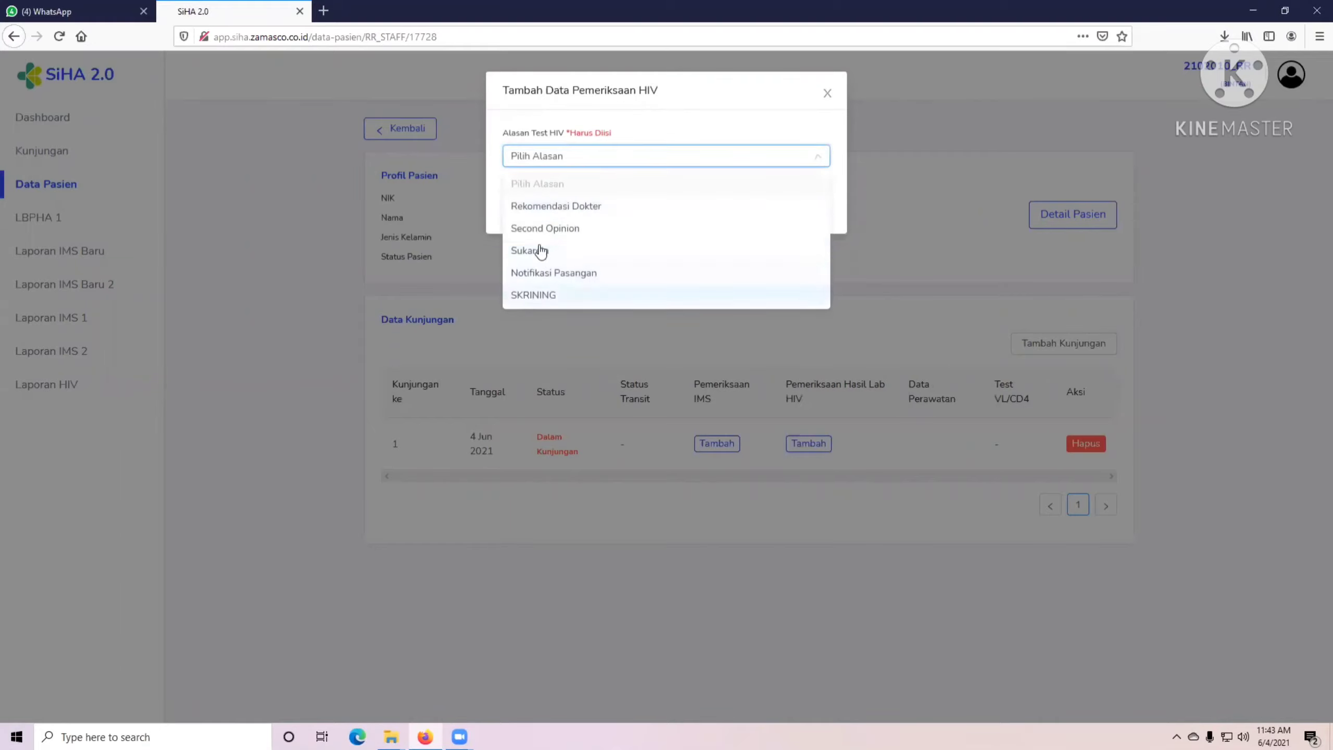
left_click(541, 297)
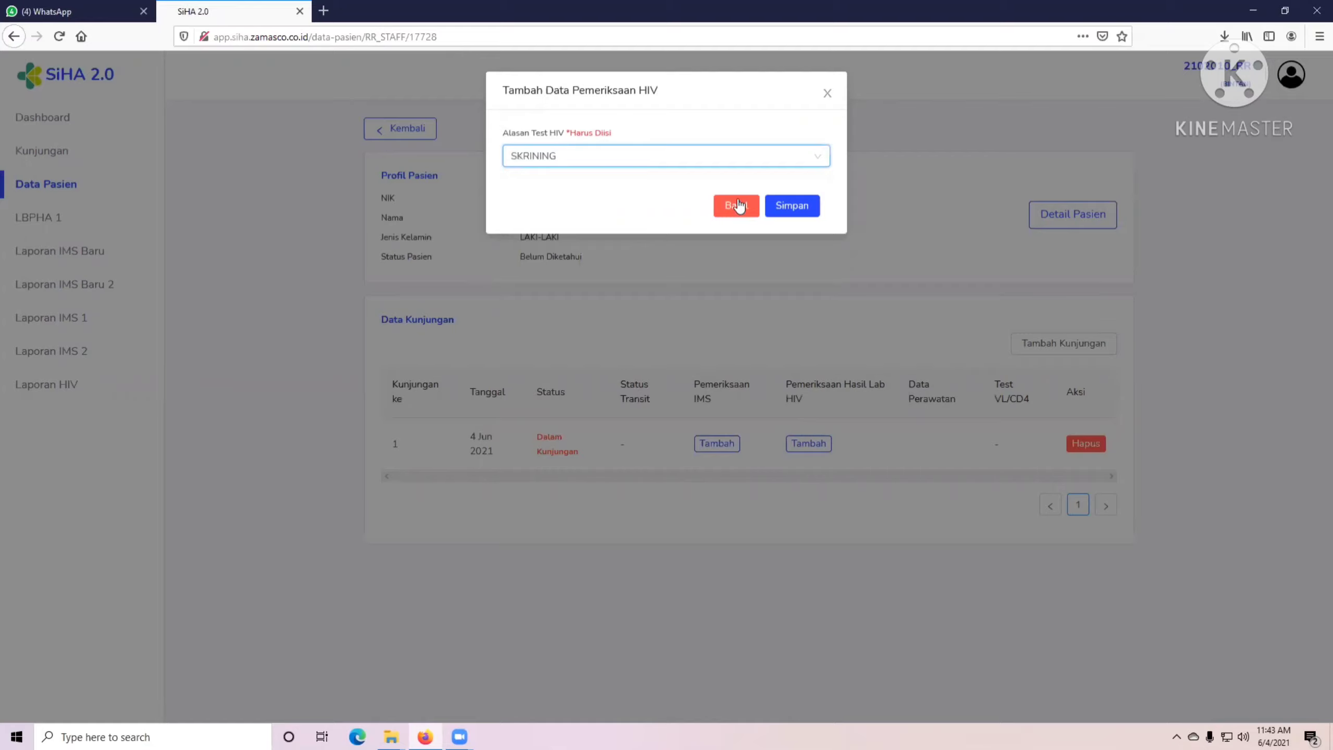
left_click(784, 206)
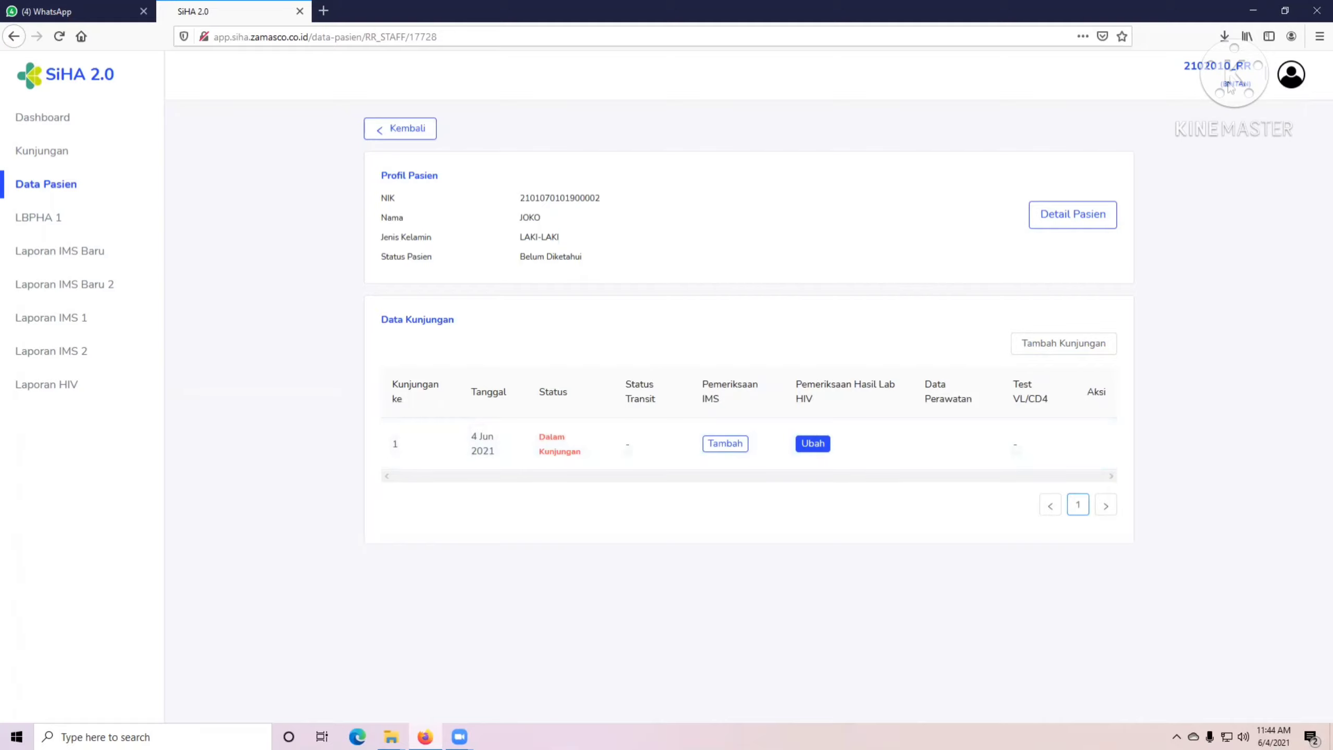
left_click(1290, 84)
Sign out and log back in with the saved laboratory account.
left_click(1202, 182)
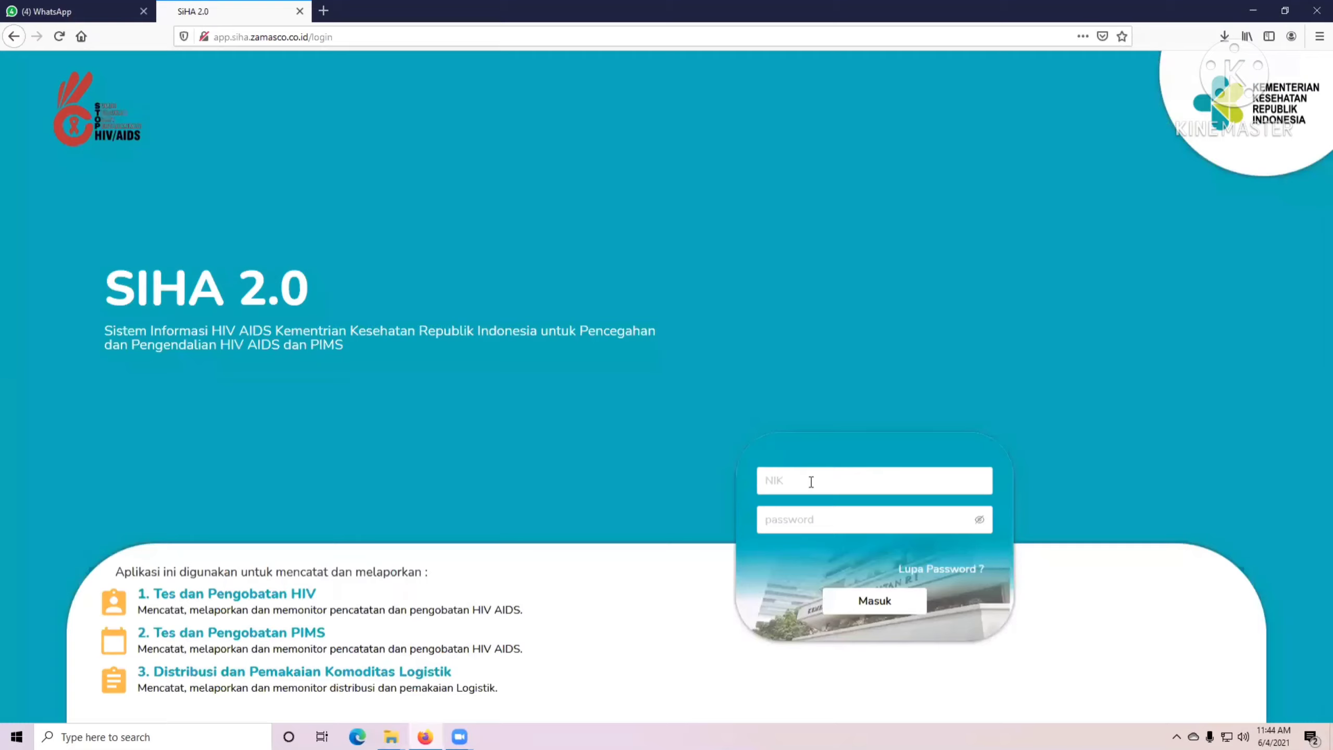
left_click(811, 481)
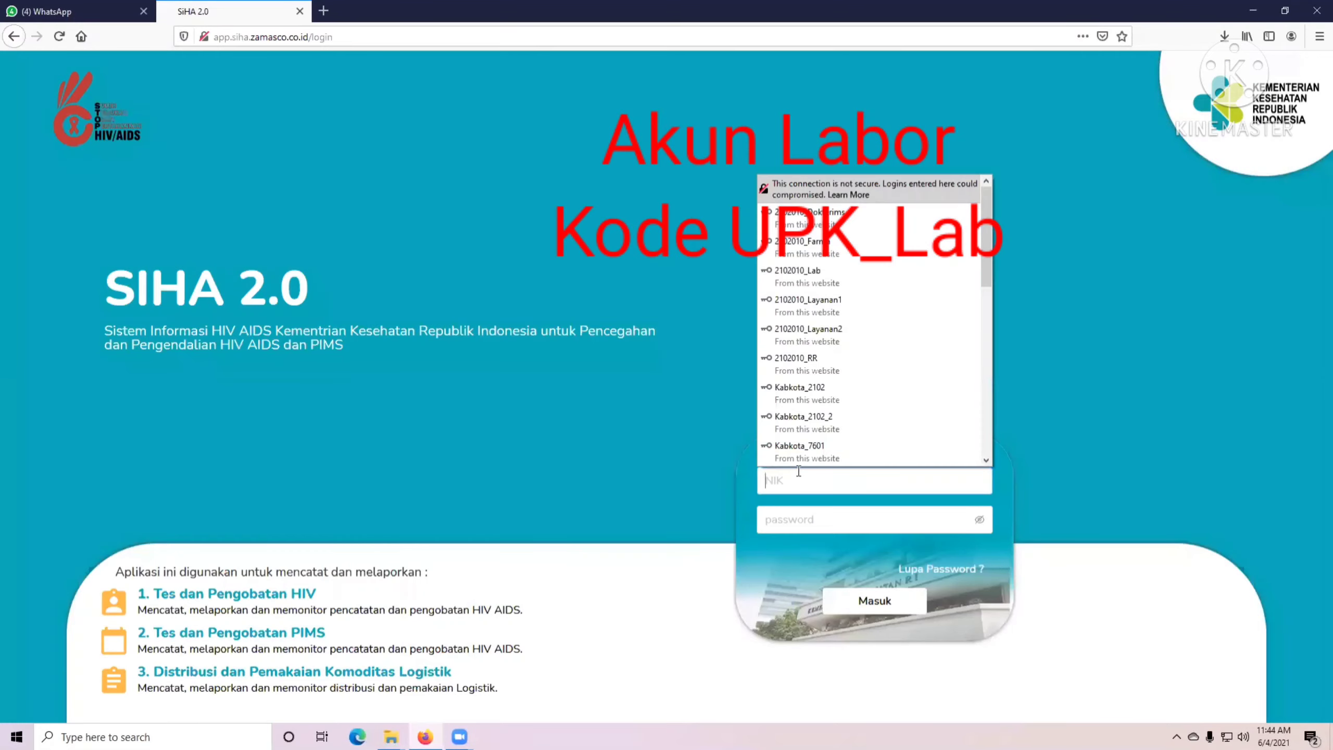
left_click(812, 277)
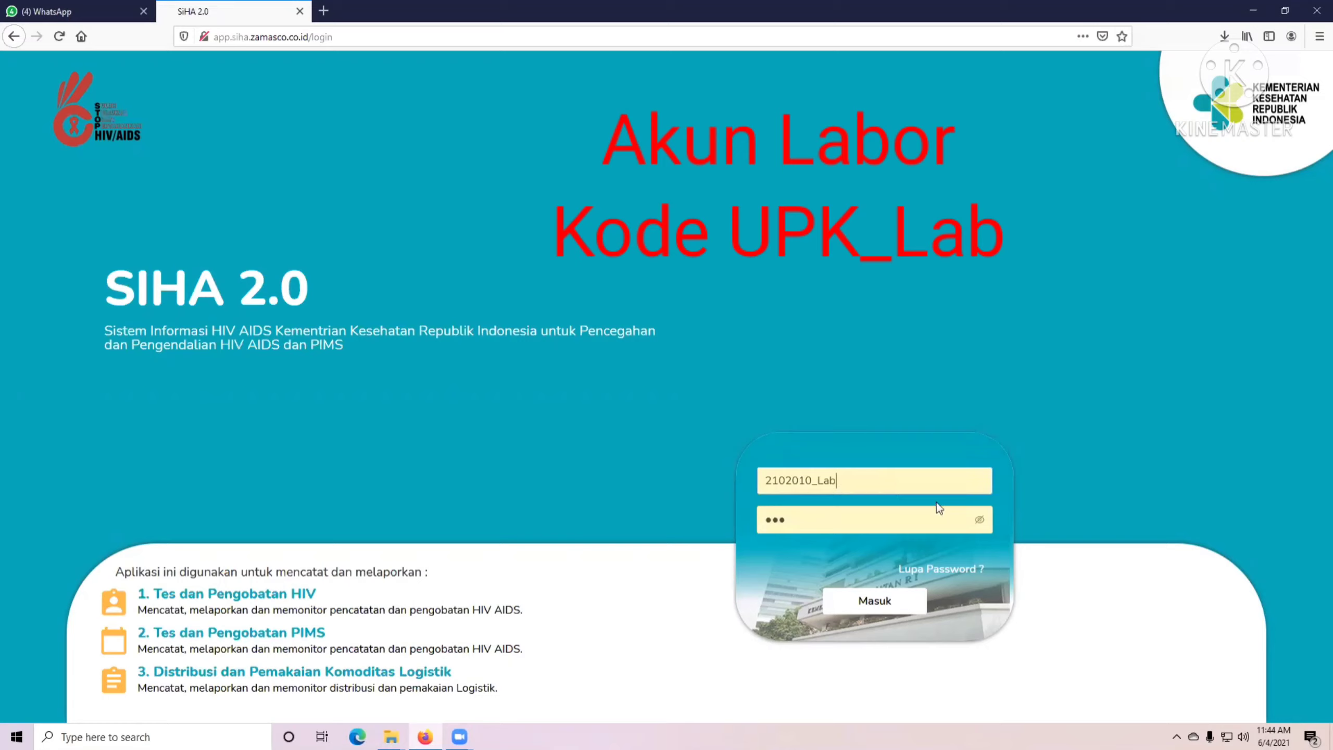
left_click(980, 519)
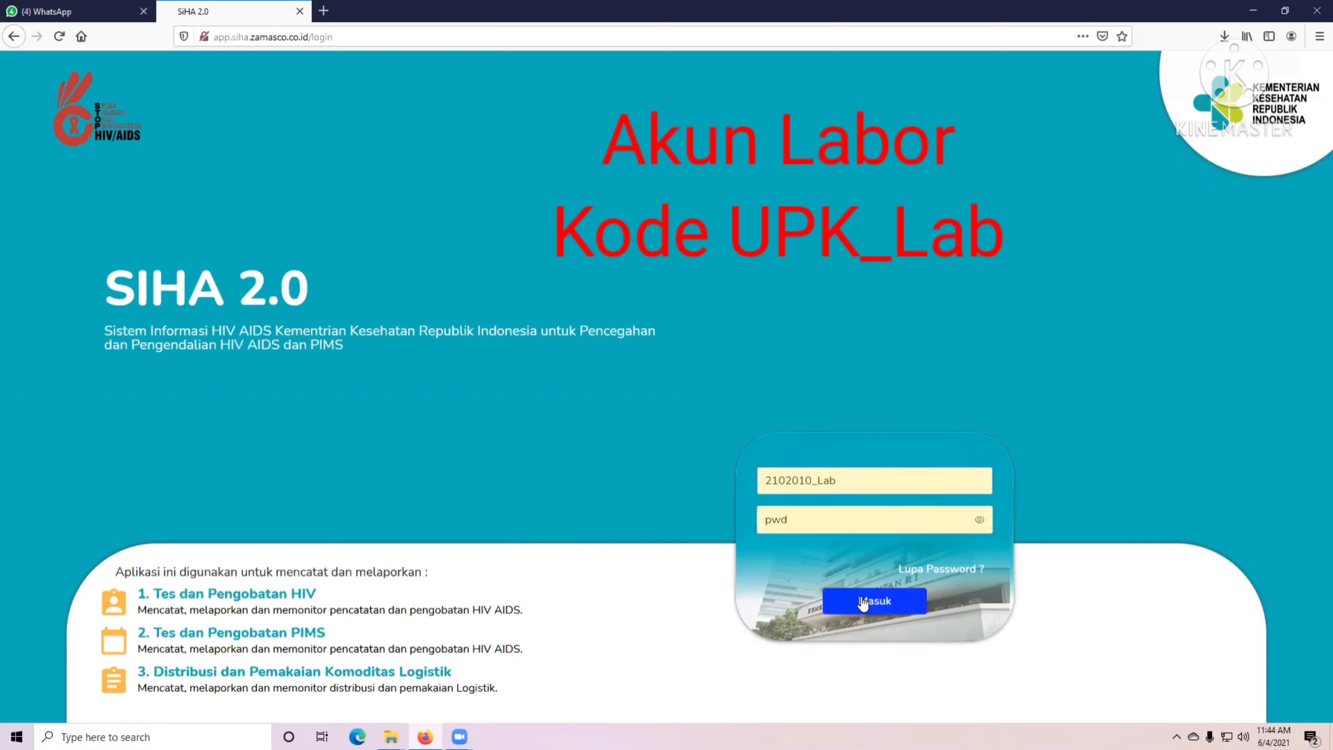
left_click(873, 601)
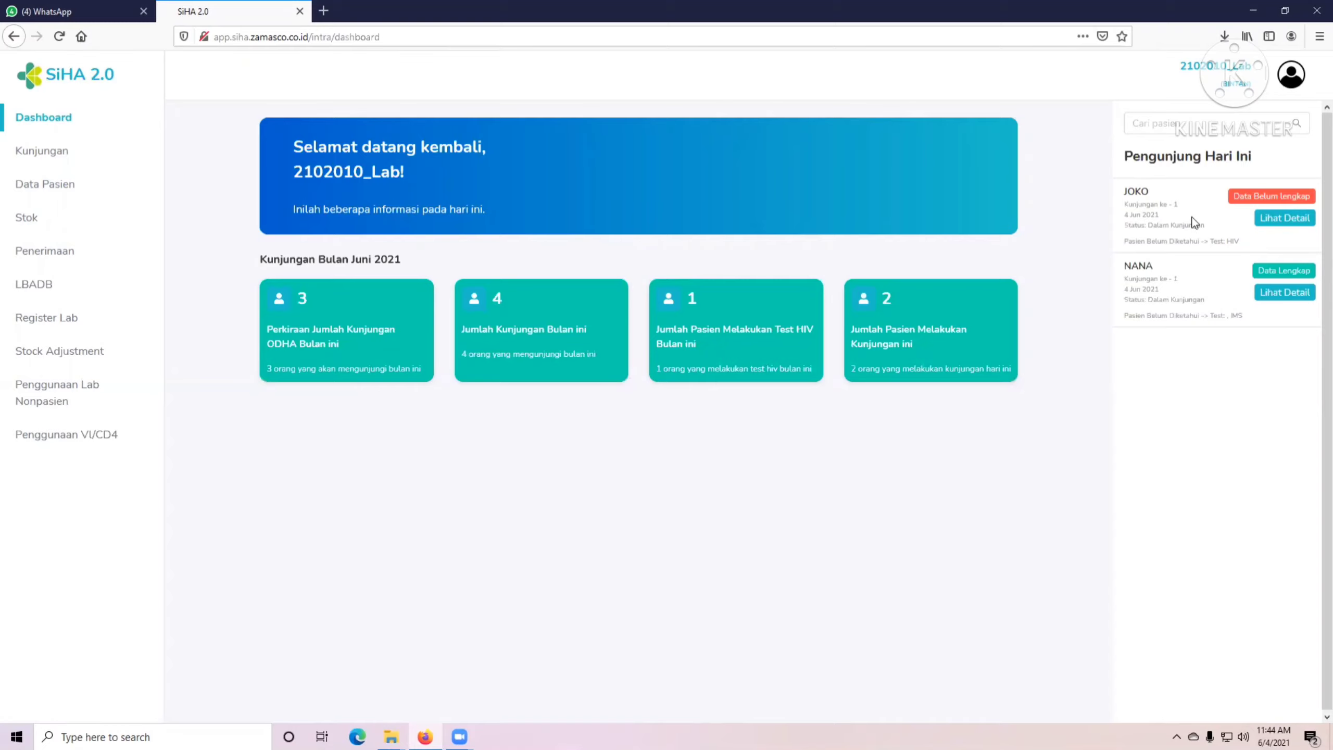
Open the patient's HIV lab data for editing and set the test date to 4 June 2021.
left_click(1282, 217)
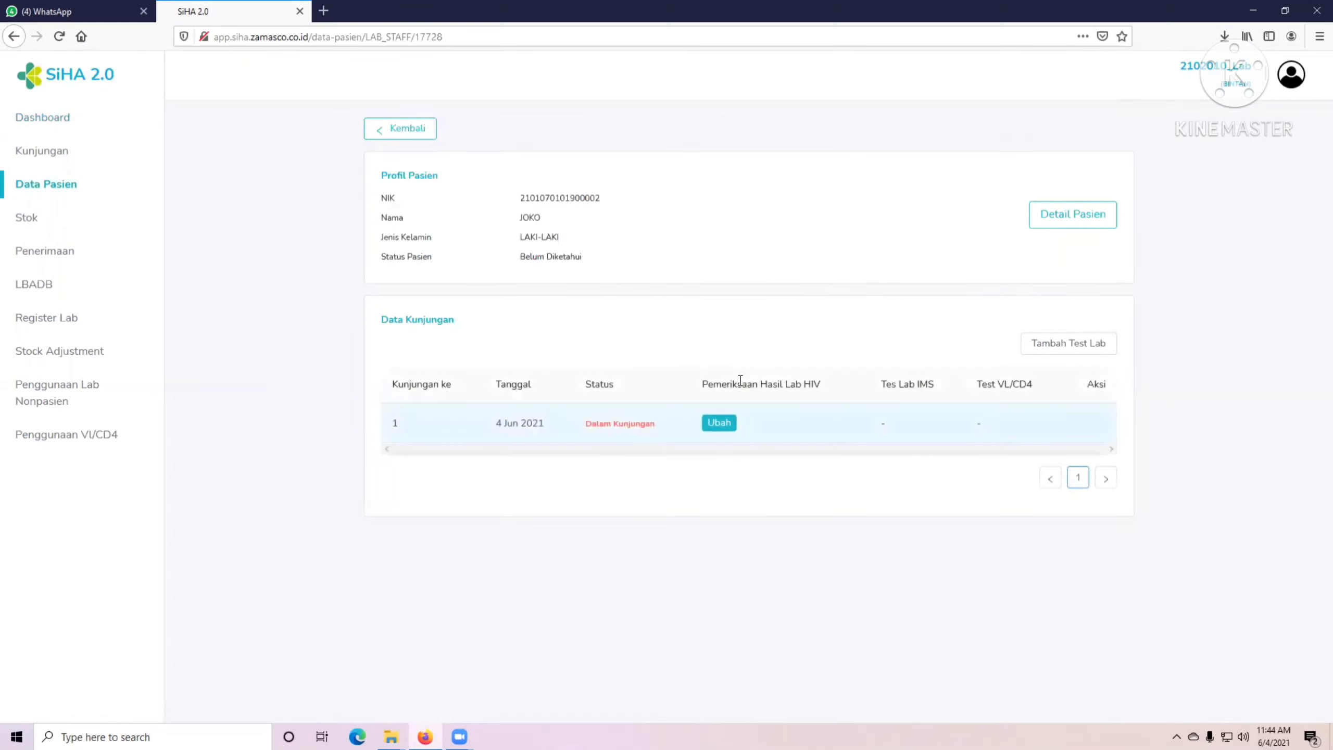
left_click(719, 424)
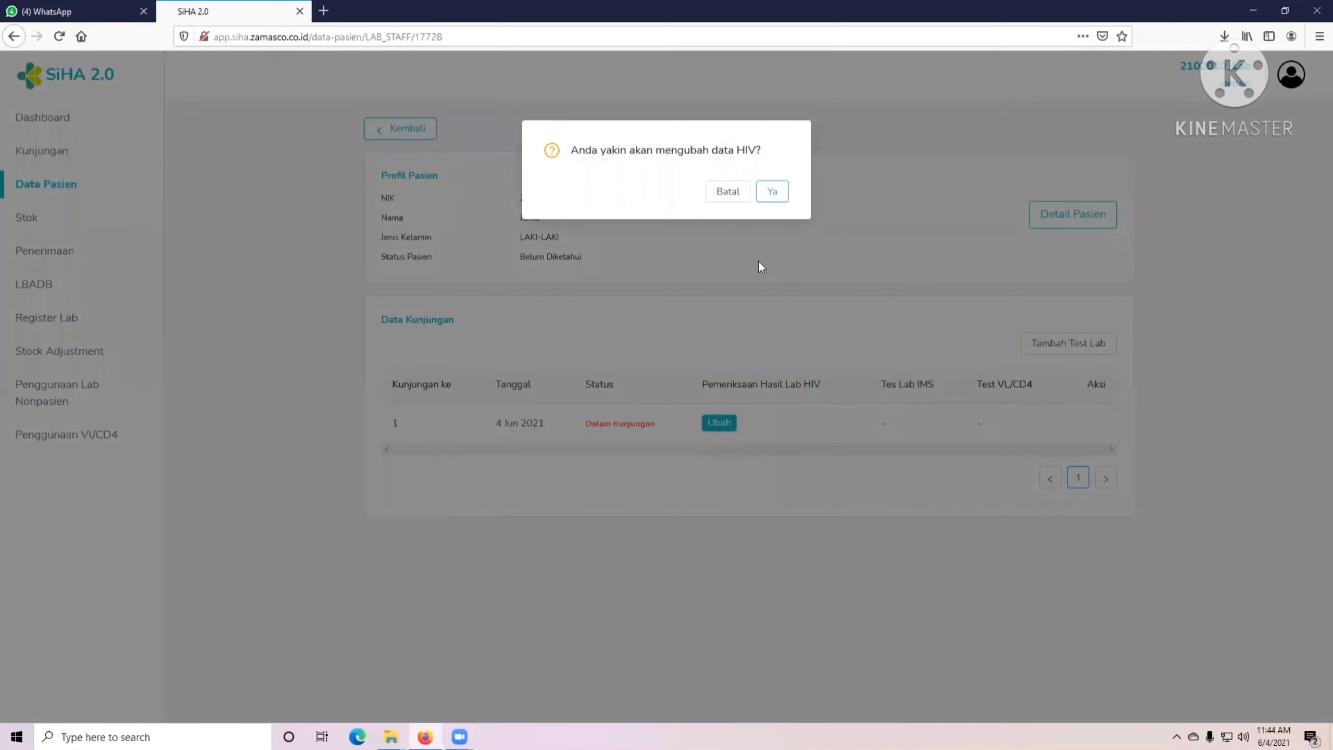
left_click(771, 202)
left_click(566, 162)
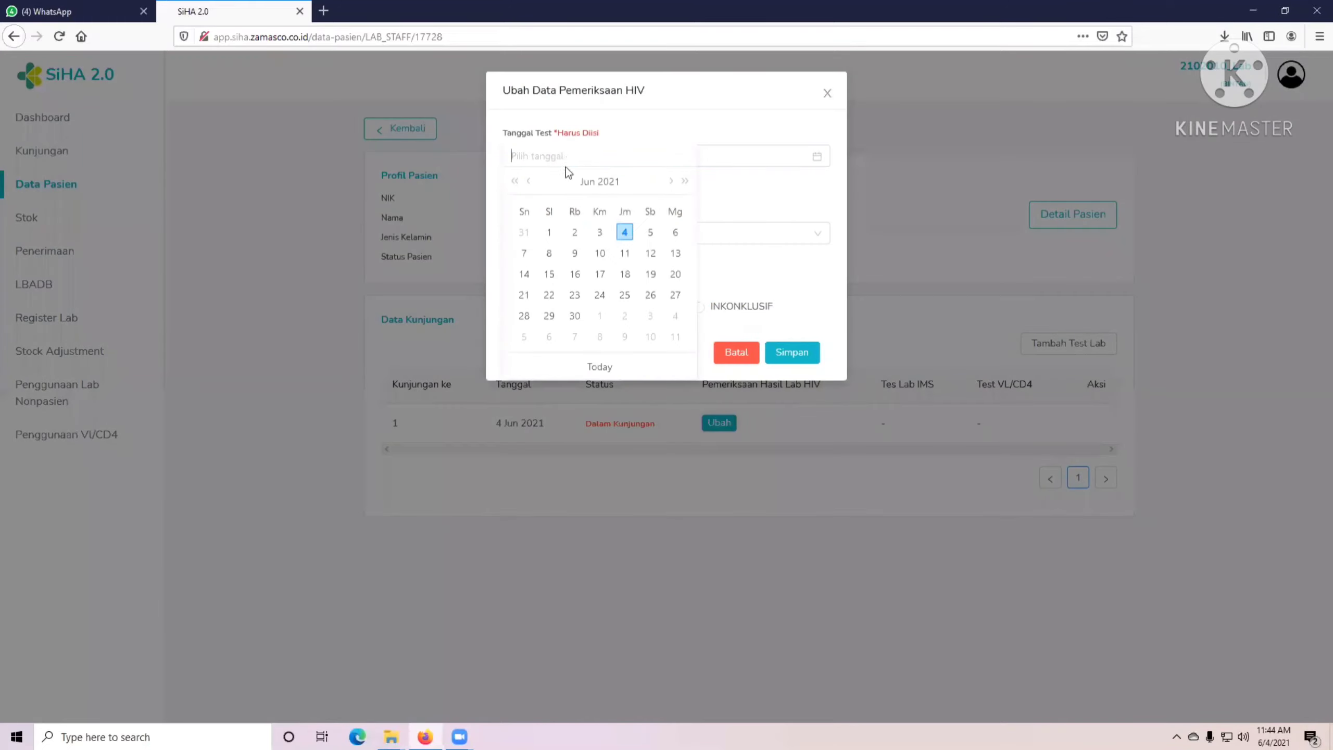
left_click(623, 234)
Record test R1 as RDT with RAPID HIV : SD BIOLINE, quantity 1, result REAKTIF, and add a second test.
left_click(543, 235)
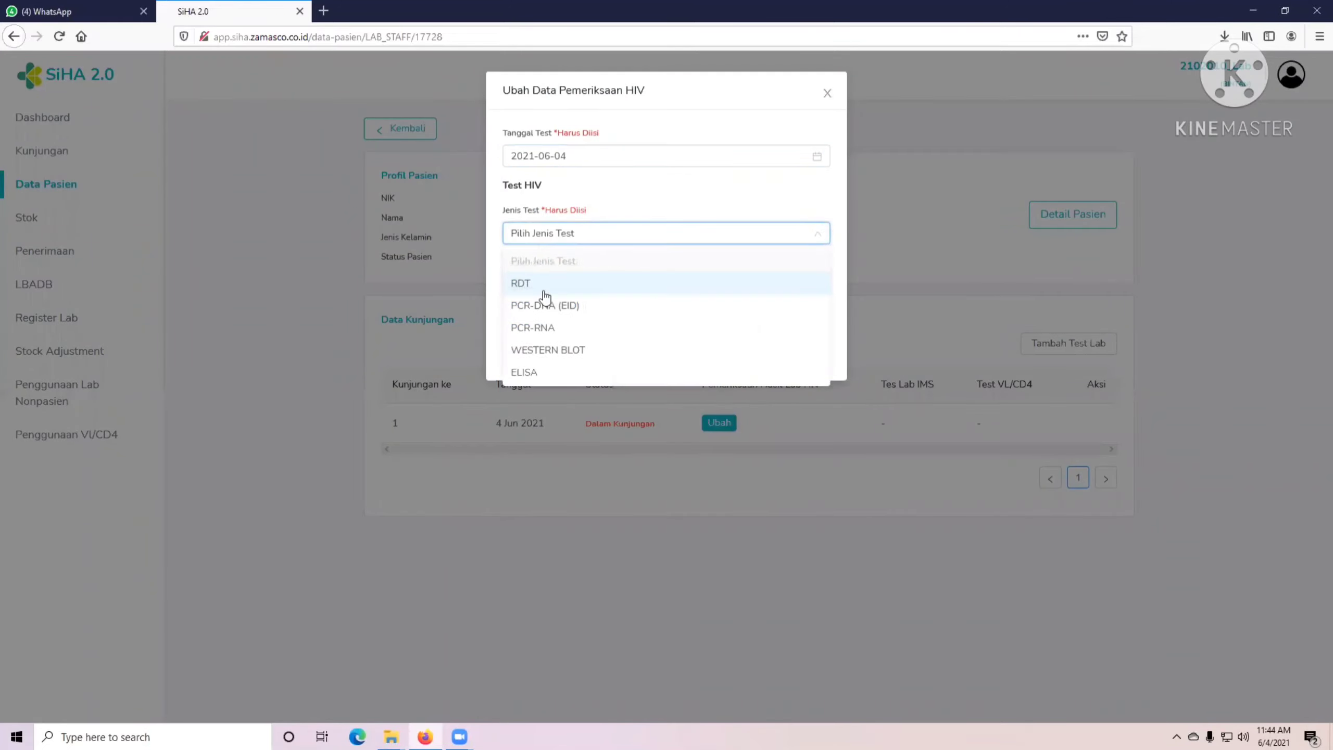
left_click(535, 288)
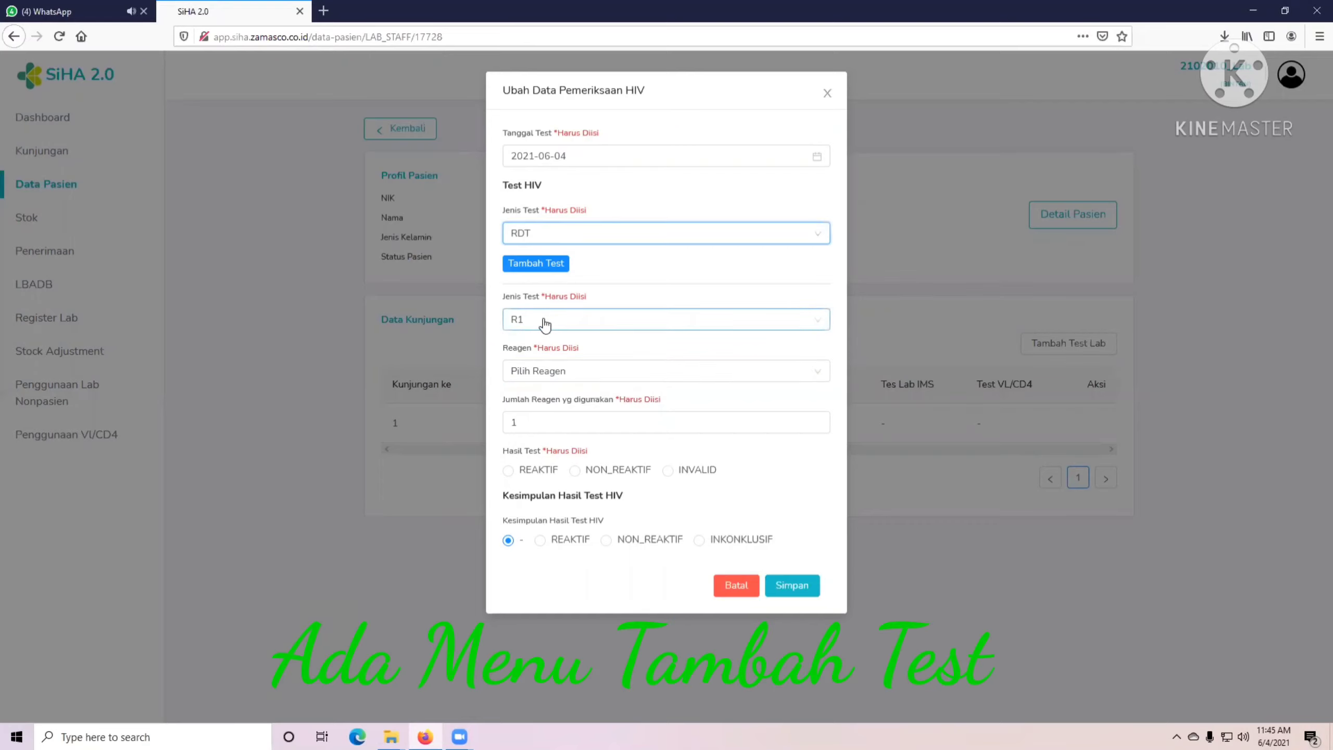
left_click(537, 375)
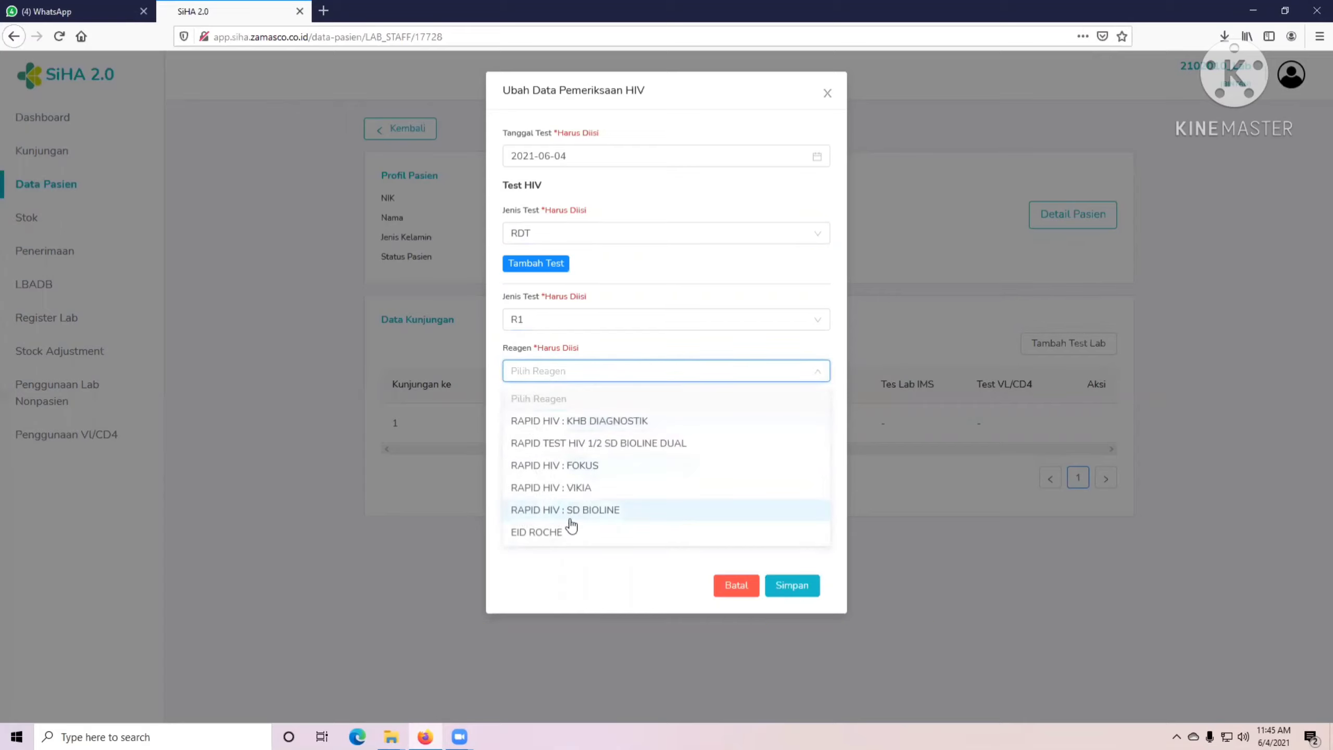
left_click(569, 511)
left_click(530, 424)
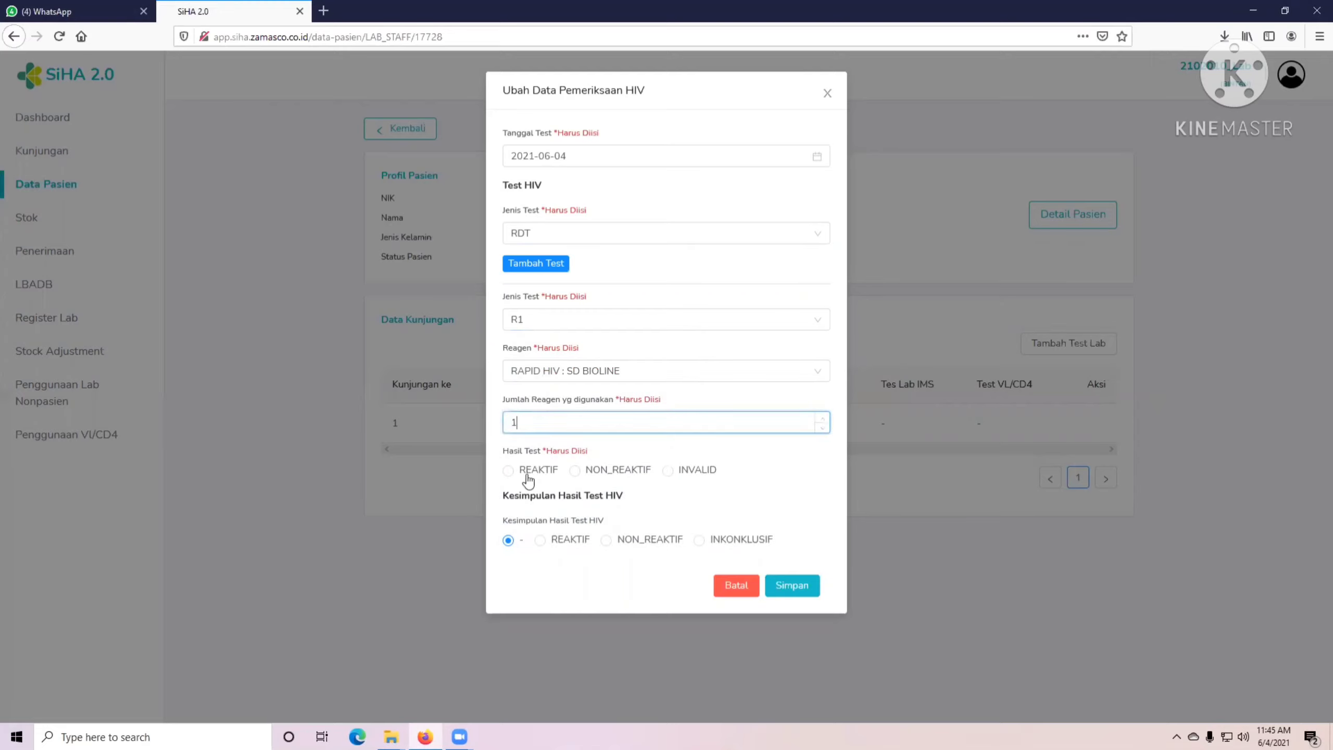
left_click(508, 470)
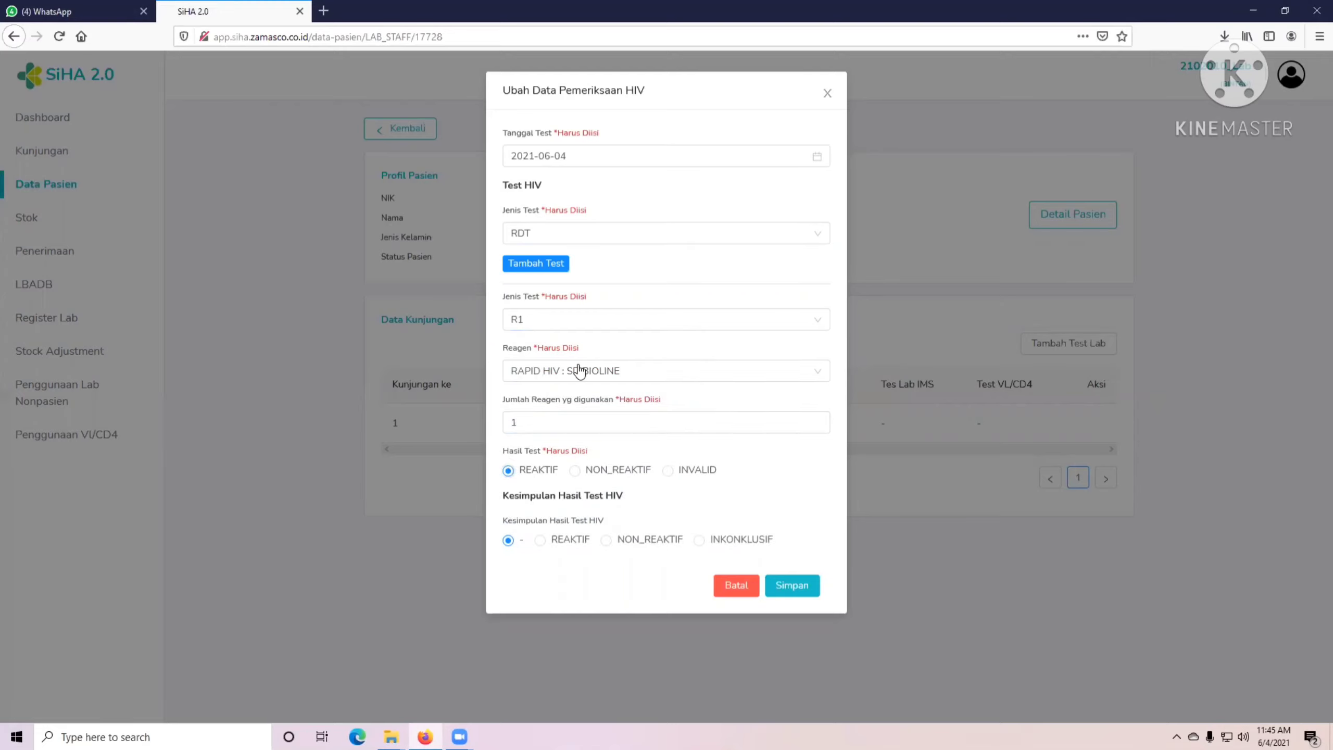
left_click(540, 265)
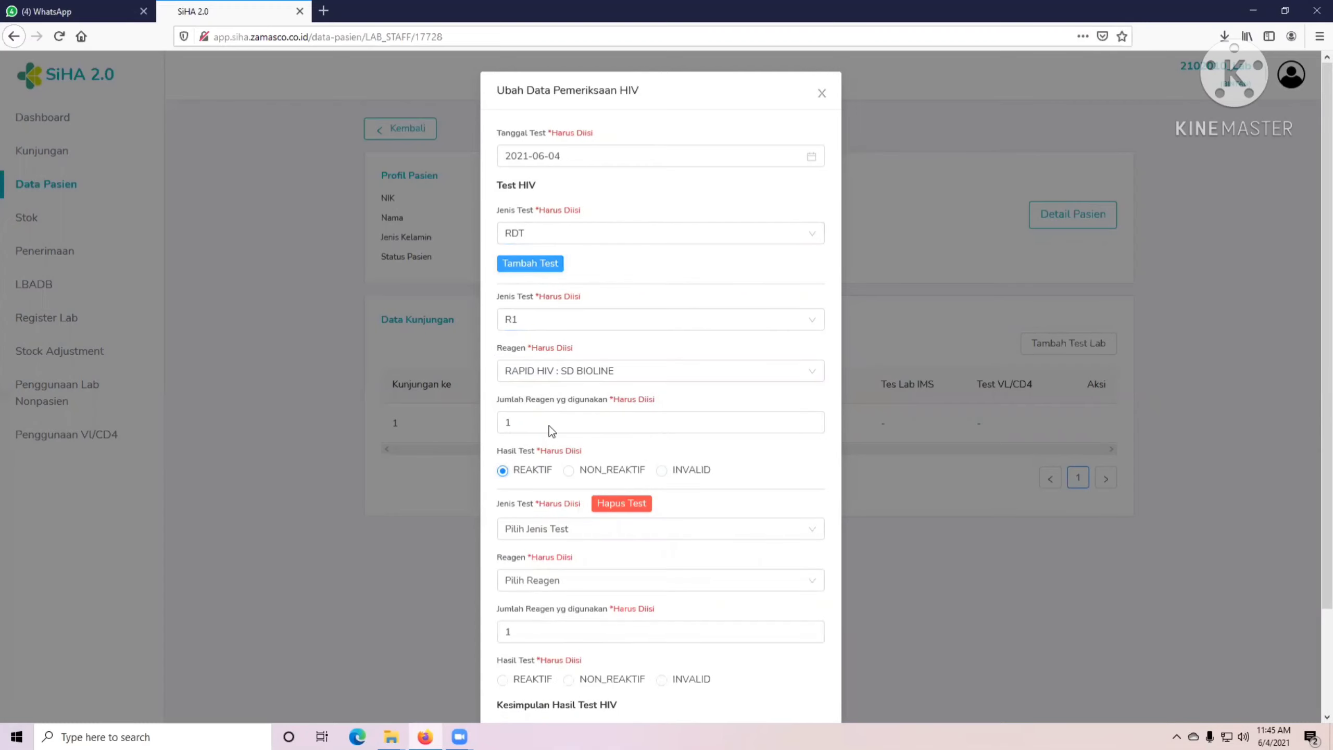
Set the second test to R2 with reagent RAPID HIV : FOKUS.
scroll(549, 425, "down", 3)
left_click(541, 412)
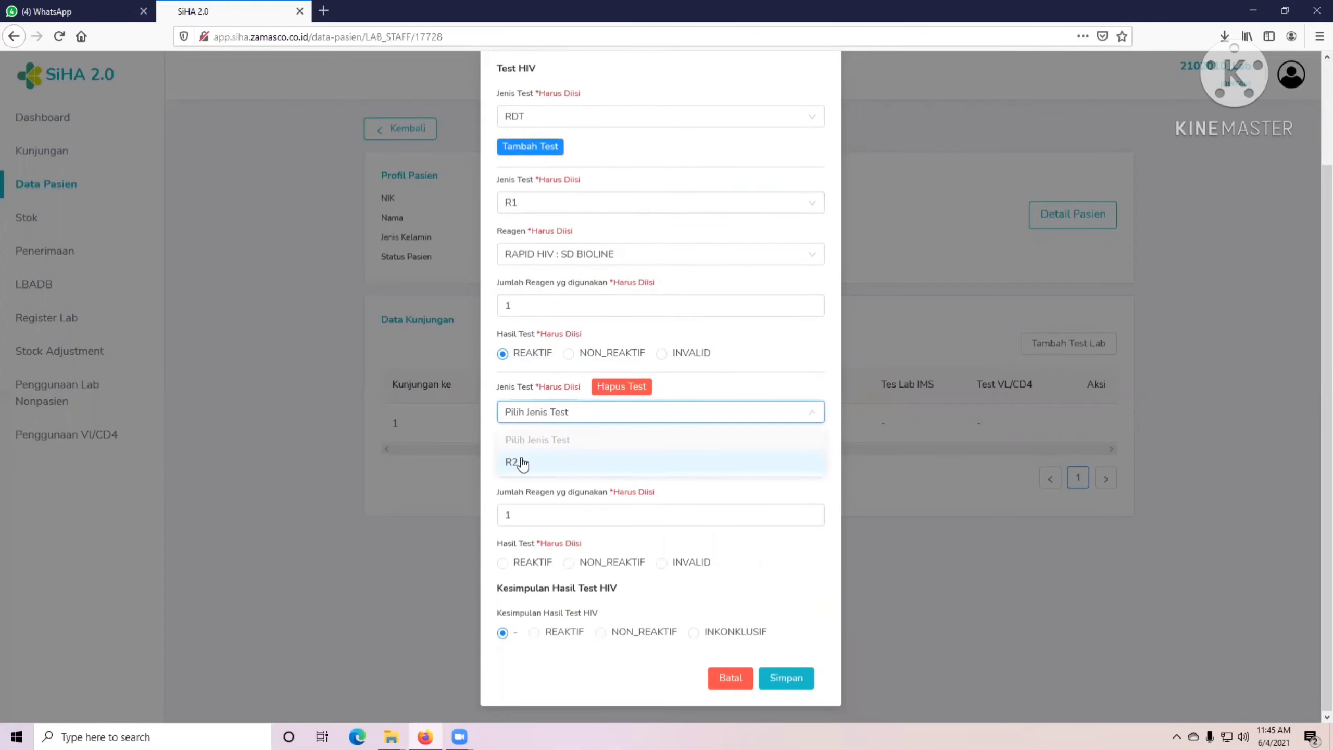
left_click(528, 460)
left_click(530, 461)
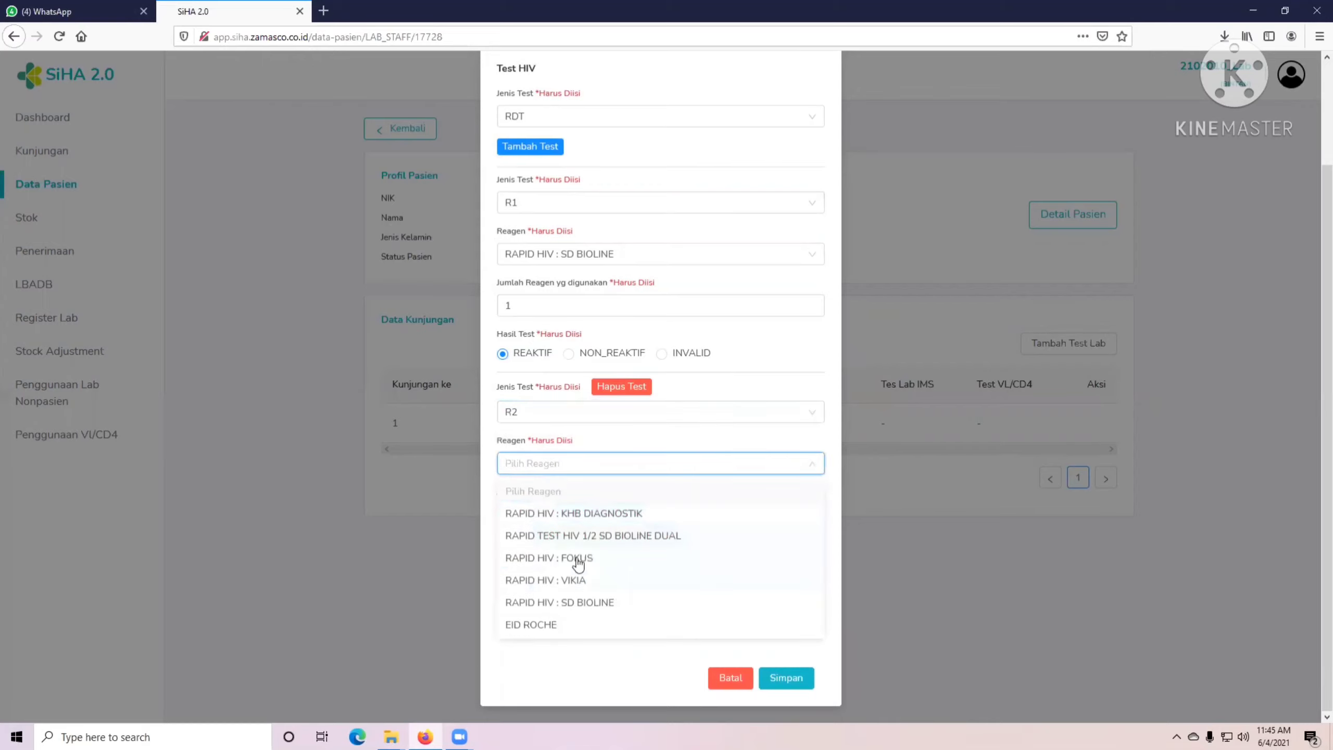
left_click(549, 547)
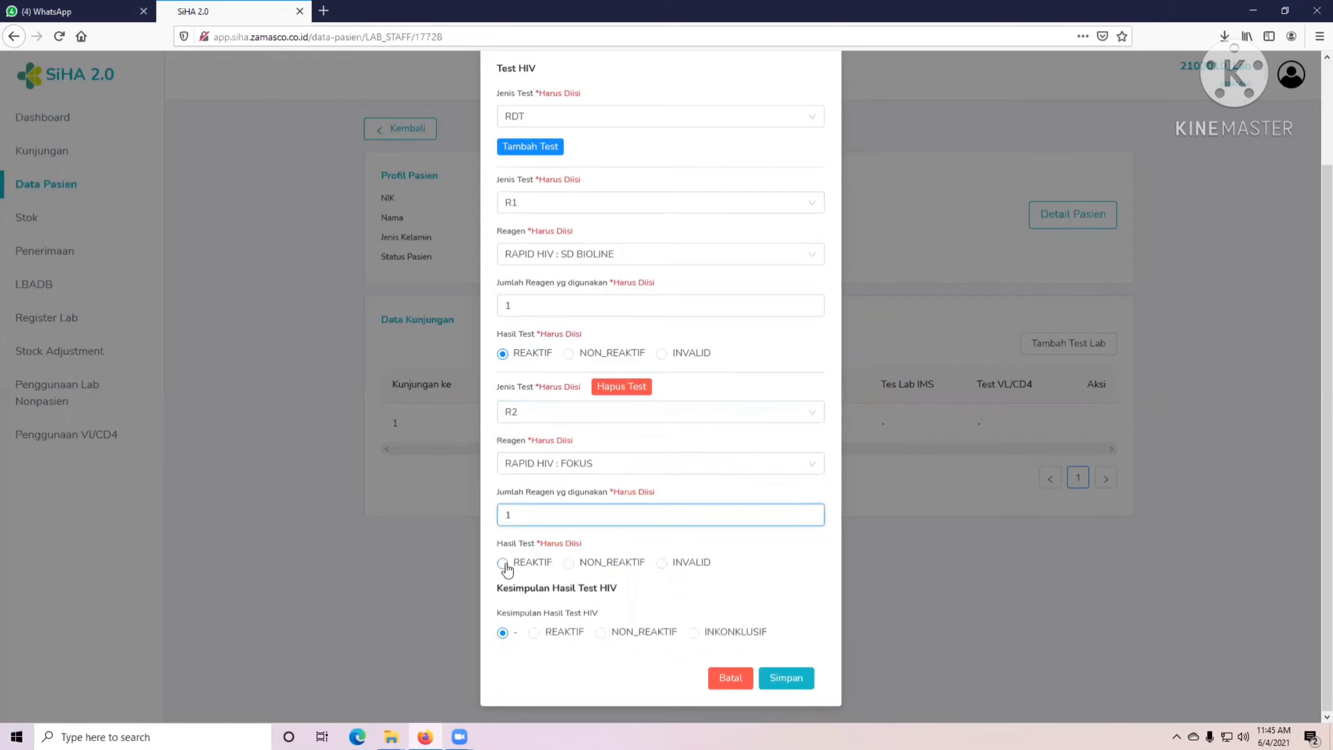
Add test R3 with RAPID HIV : VIKIA, result REAKTIF, set the conclusion to REAKTIF and save.
left_click(530, 146)
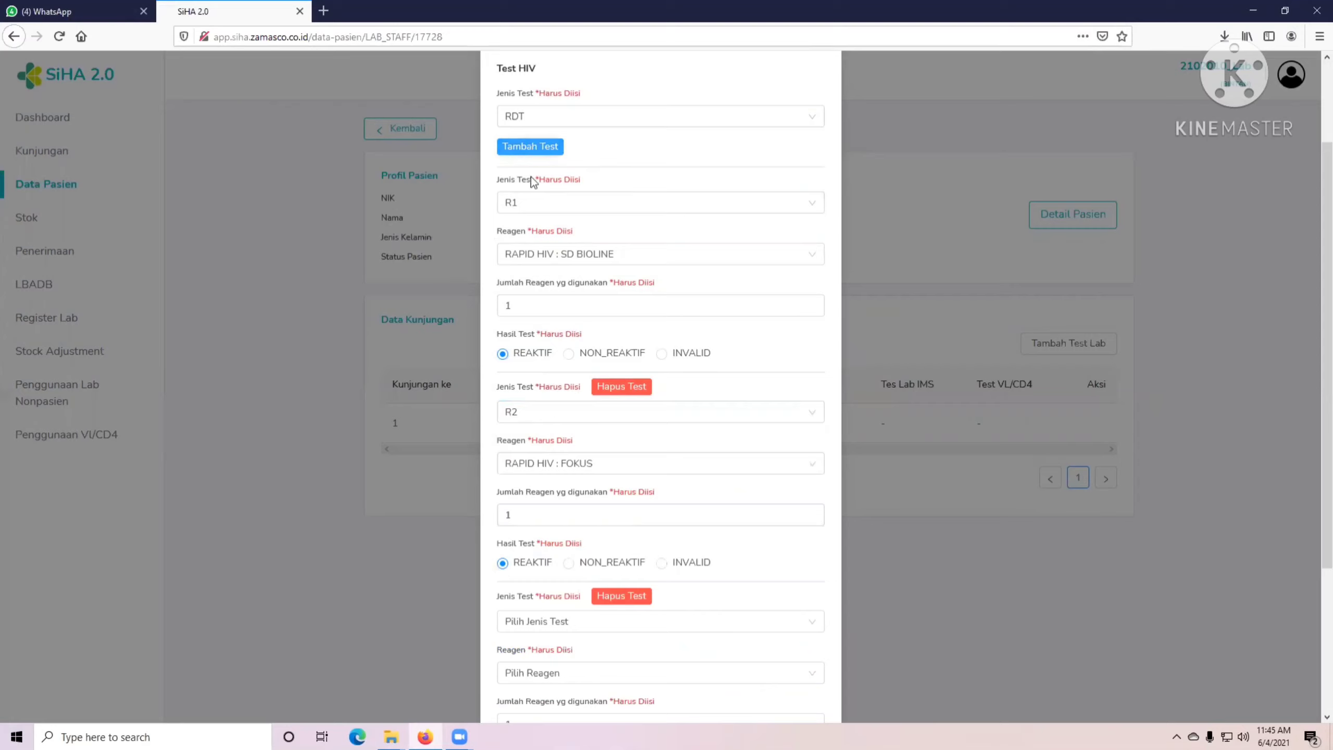
scroll(568, 496, "down", 2)
scroll(569, 496, "down", 3)
left_click(541, 415)
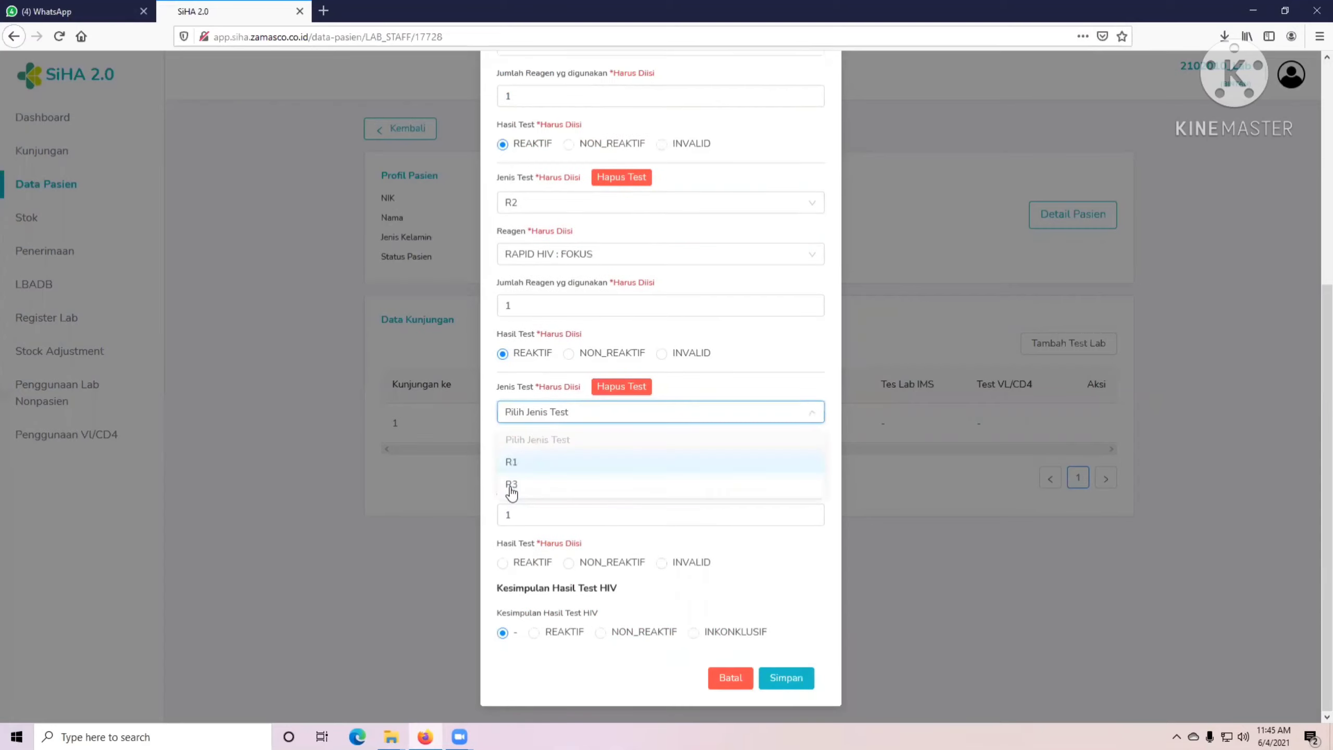
left_click(544, 484)
left_click(529, 464)
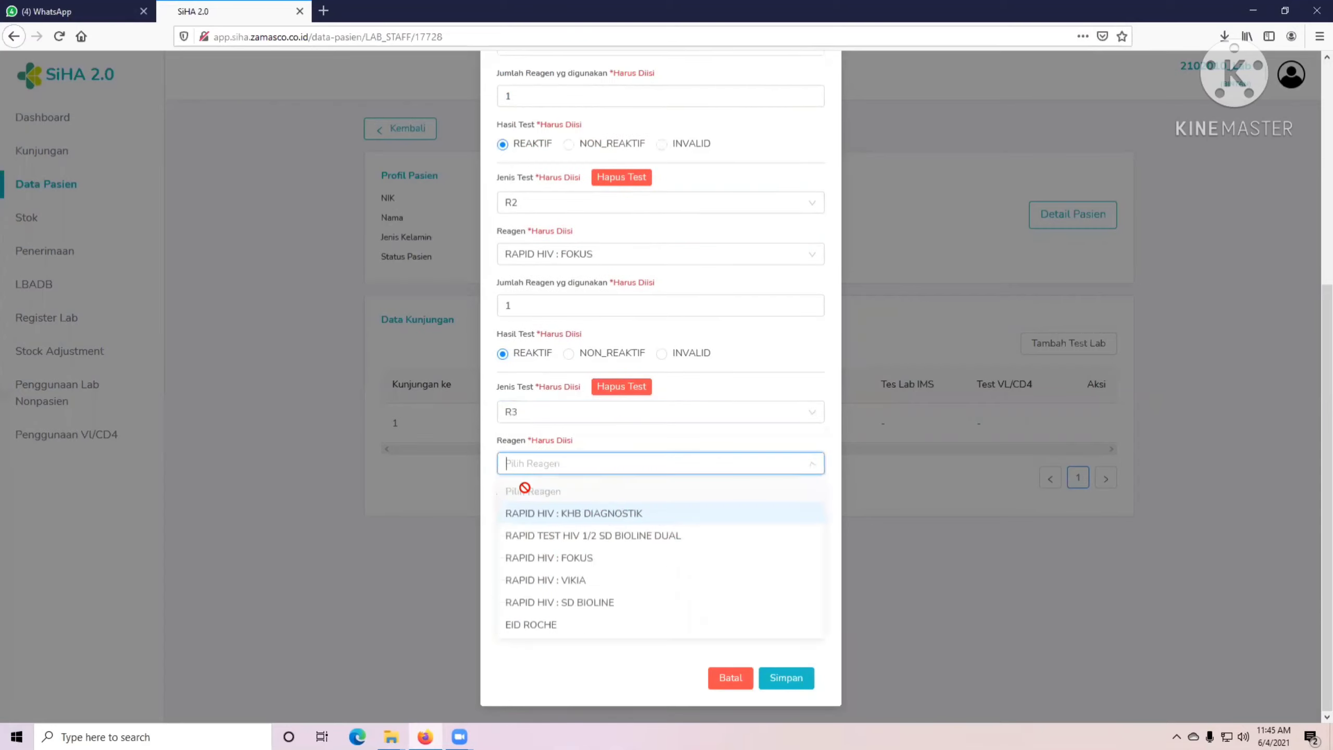
left_click(546, 580)
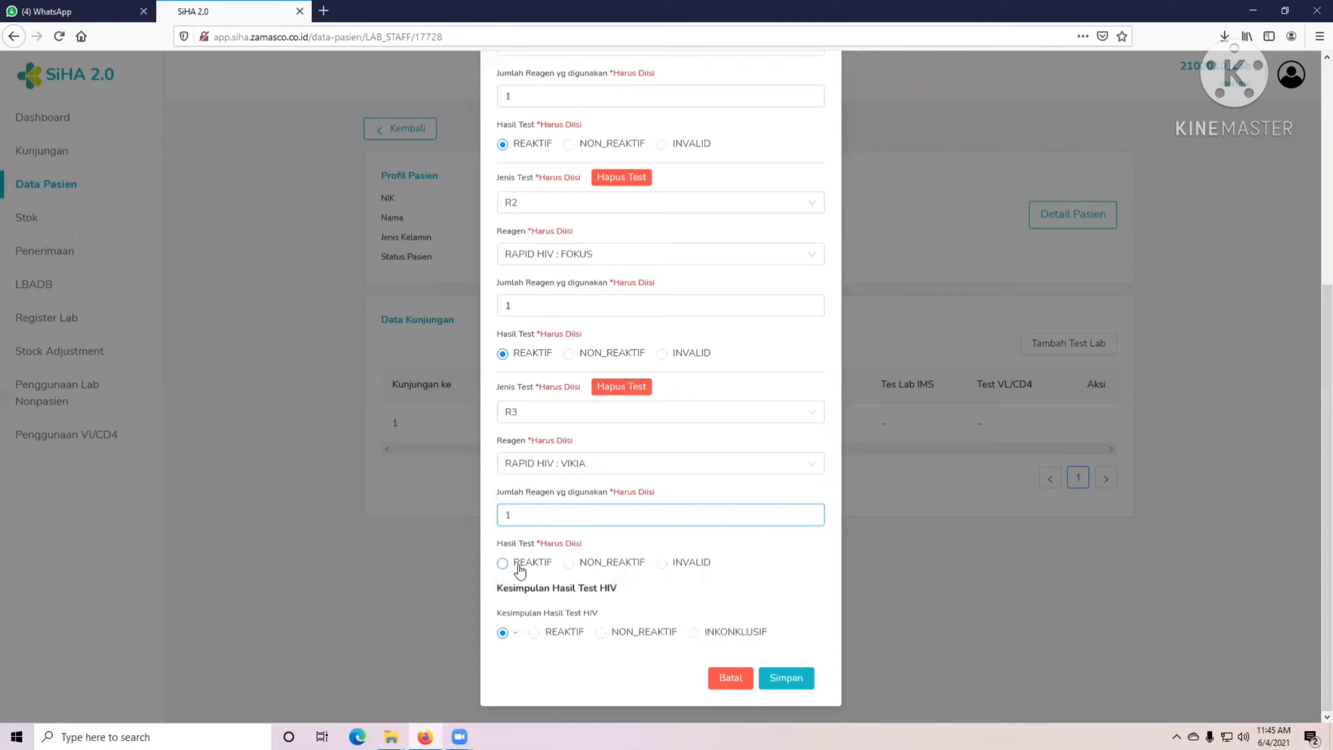
left_click(504, 563)
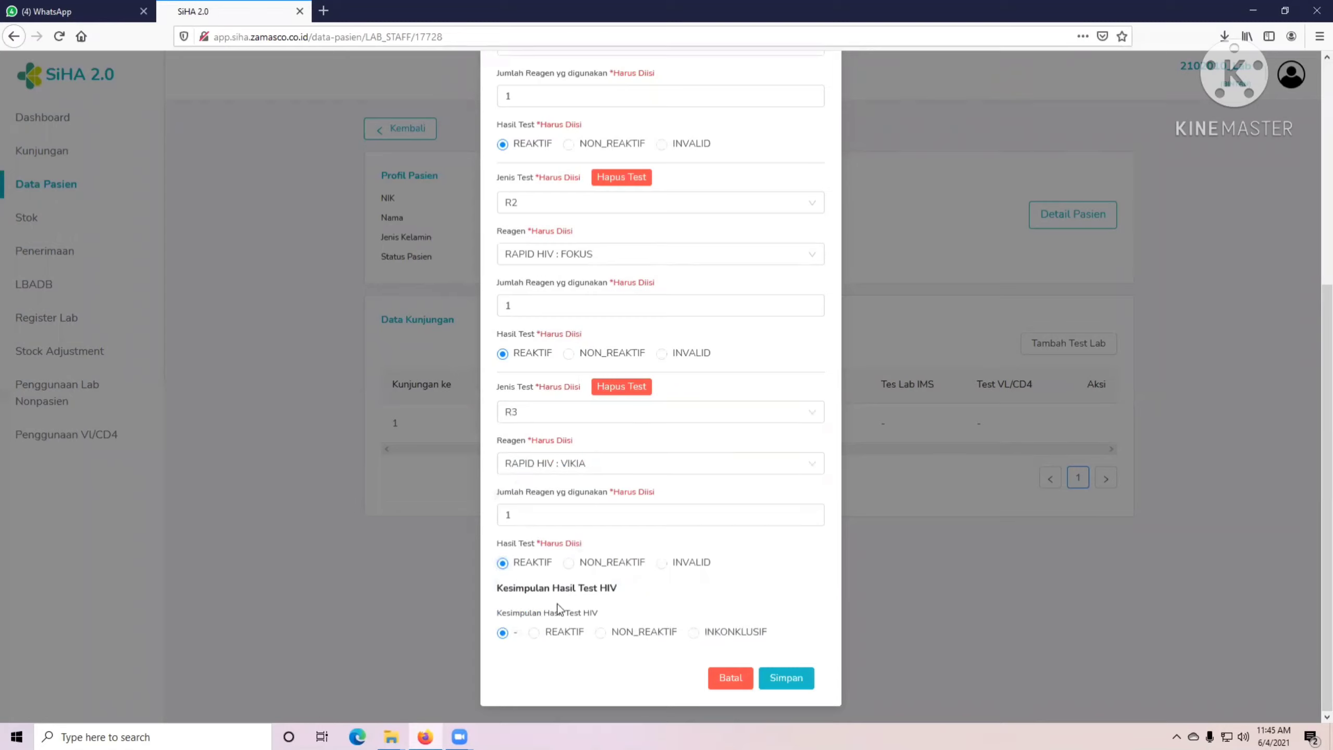
left_click(534, 633)
left_click(785, 678)
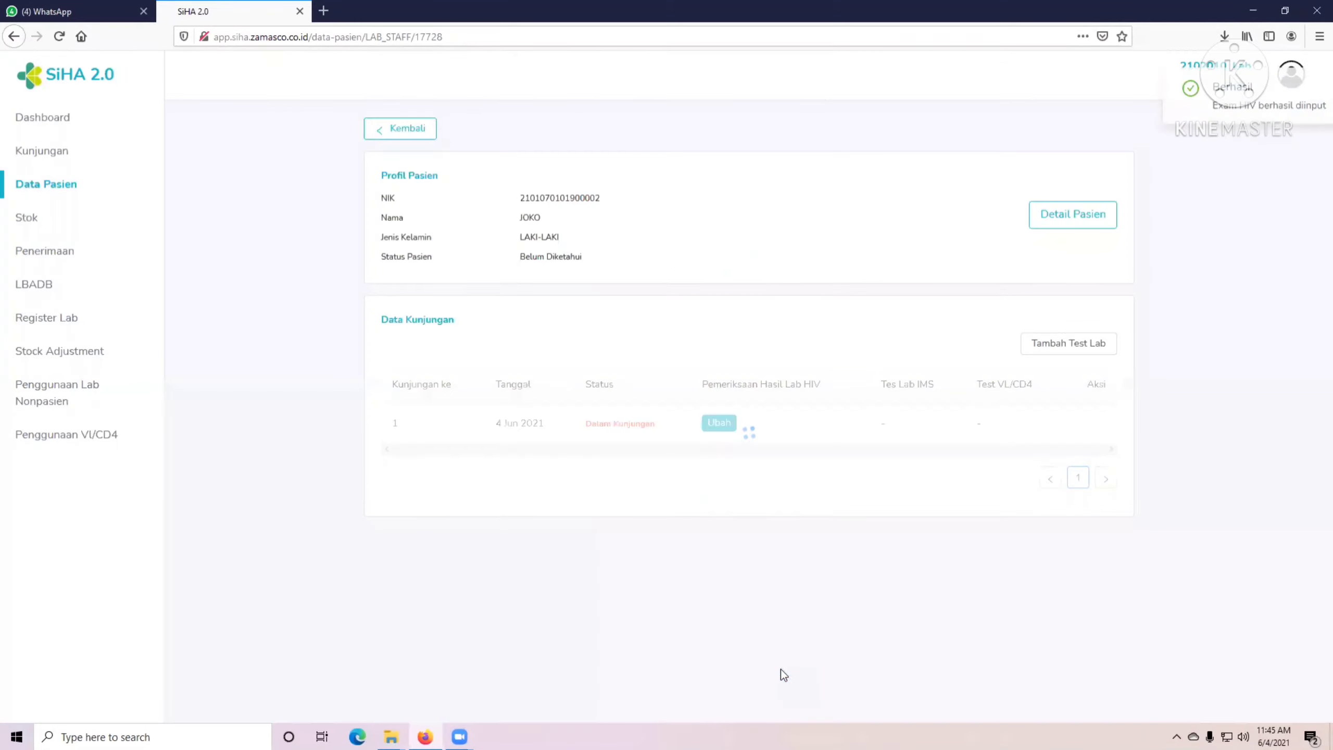
Check the patient's detail page from the patient list, then sign out of the lab account.
double_click(559, 256)
left_click(59, 186)
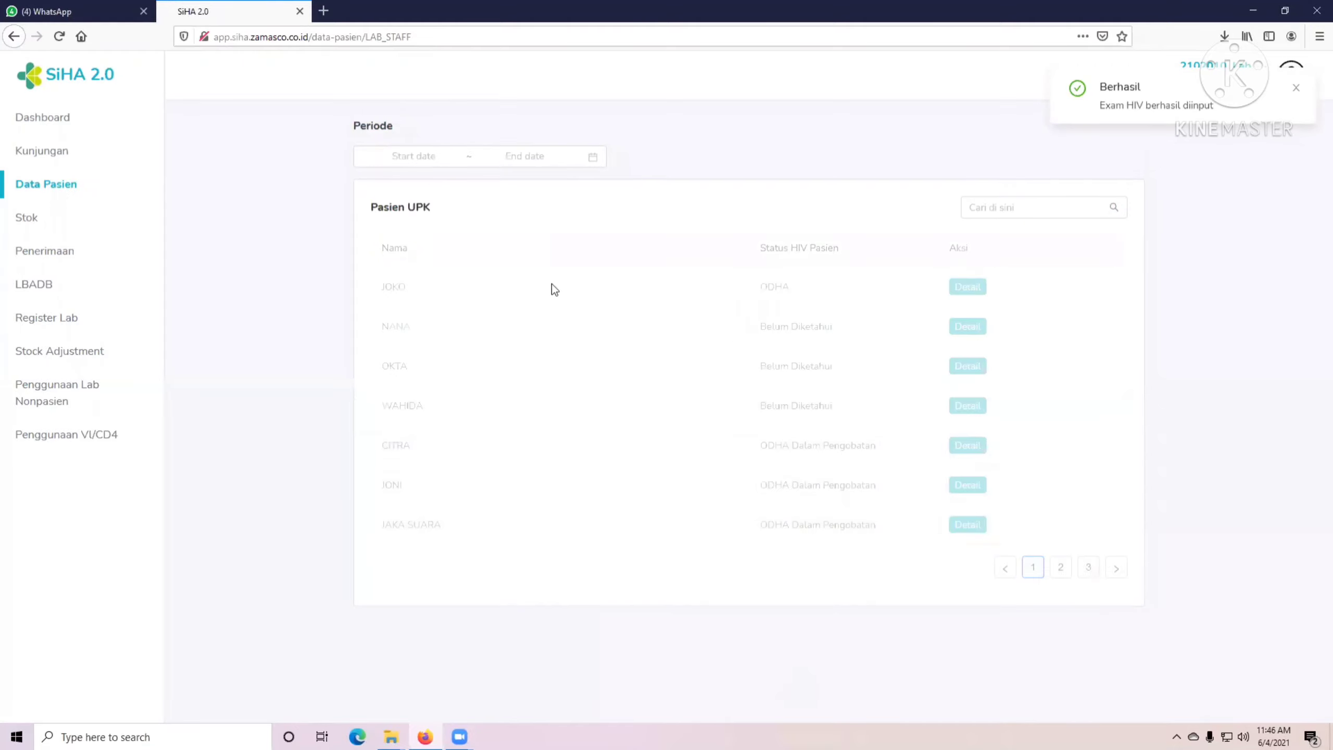
left_click(972, 286)
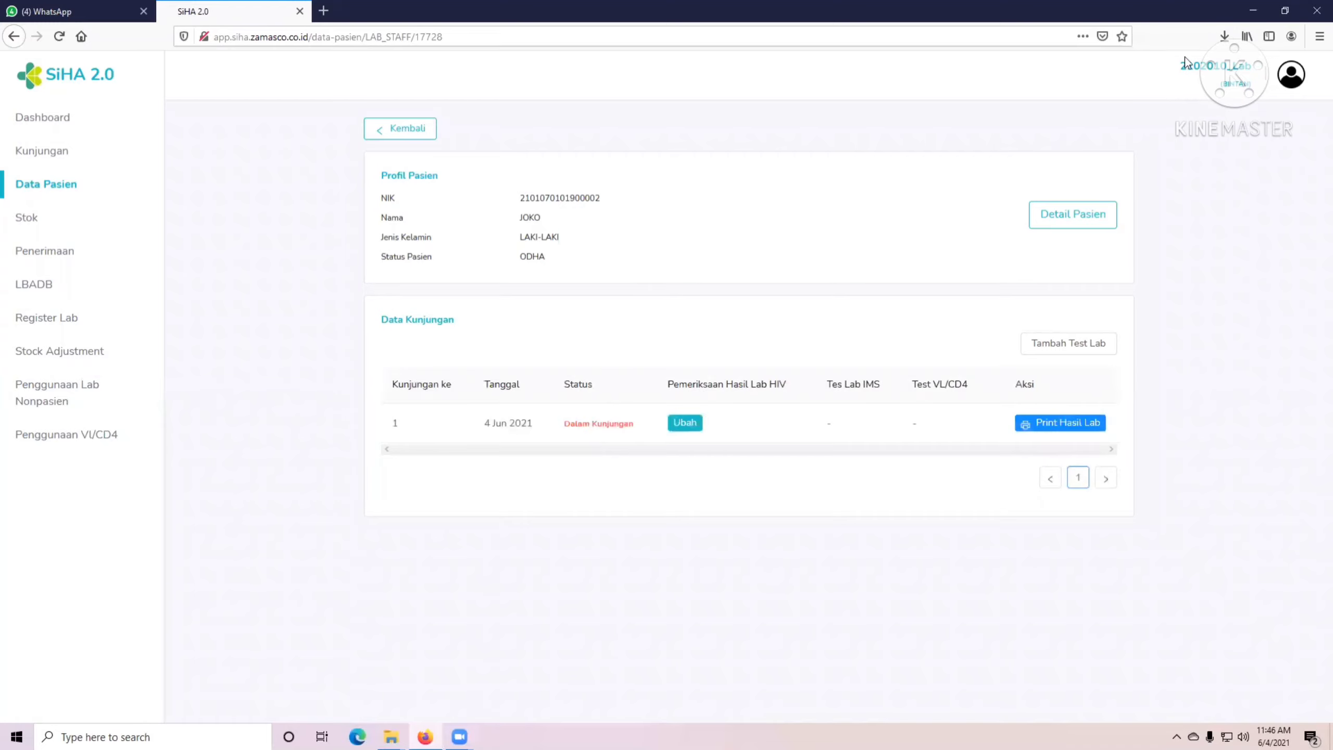
left_click(1296, 78)
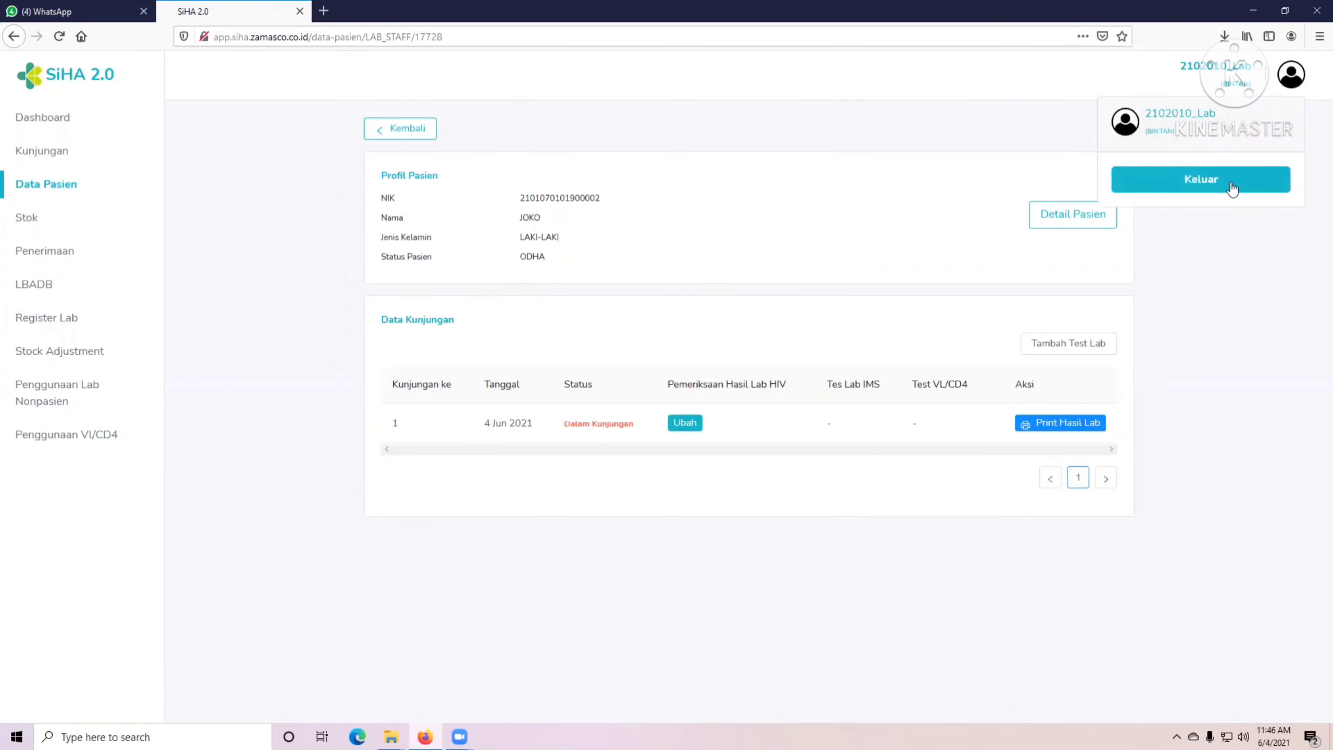
left_click(1218, 179)
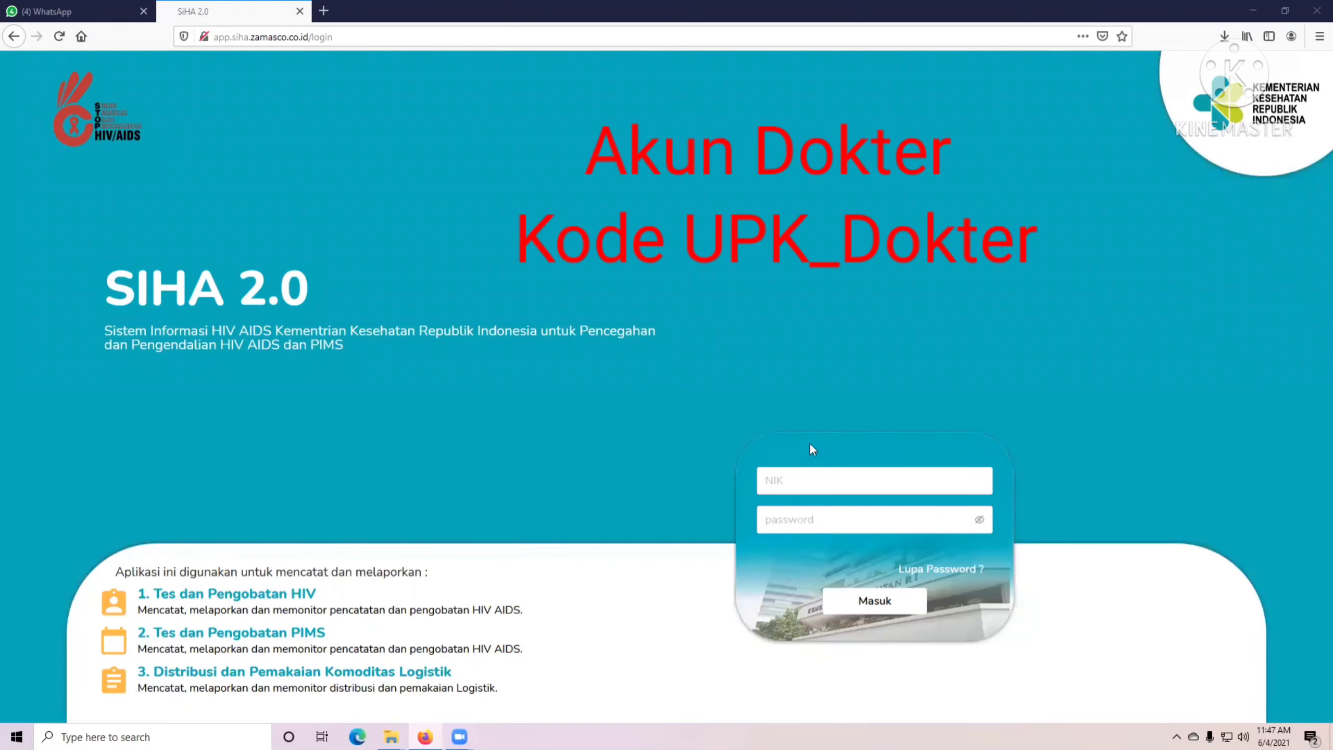
Sign in as the doctor account using an edited saved browser login, and save that login.
left_click(793, 478)
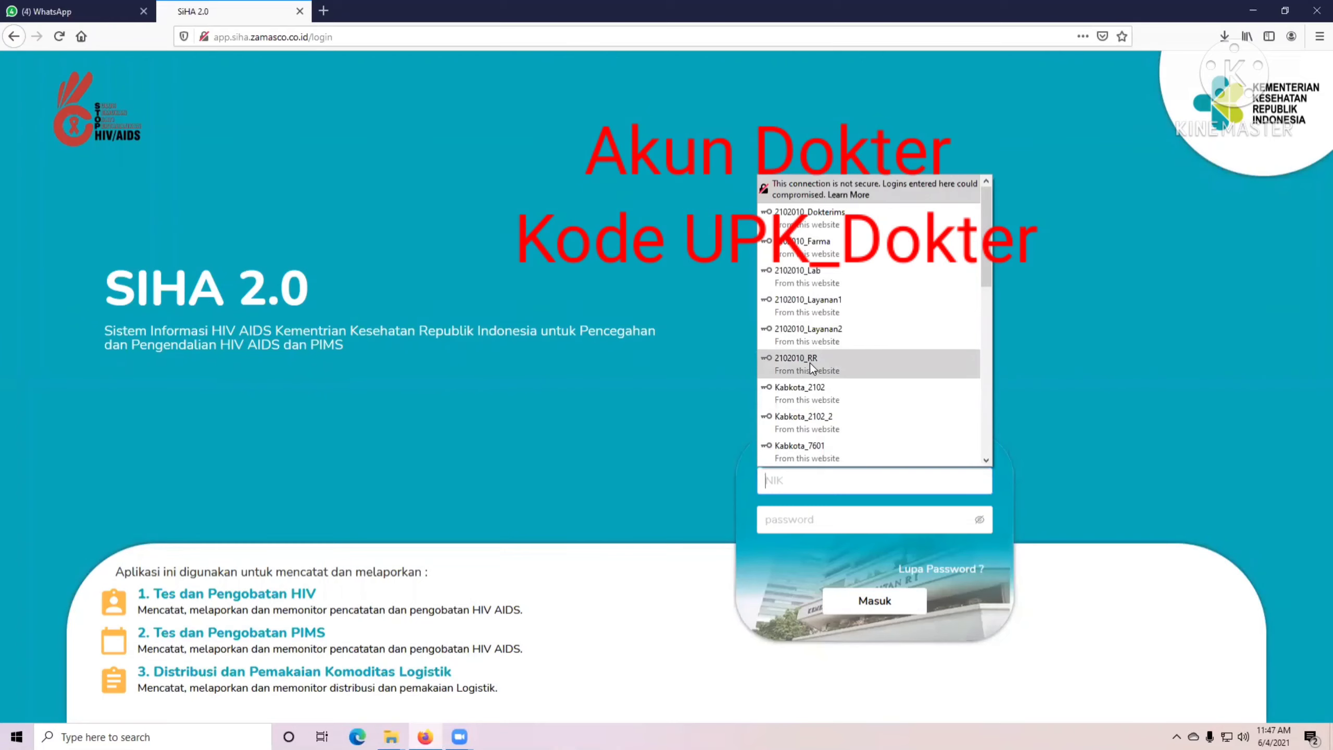
left_click(827, 366)
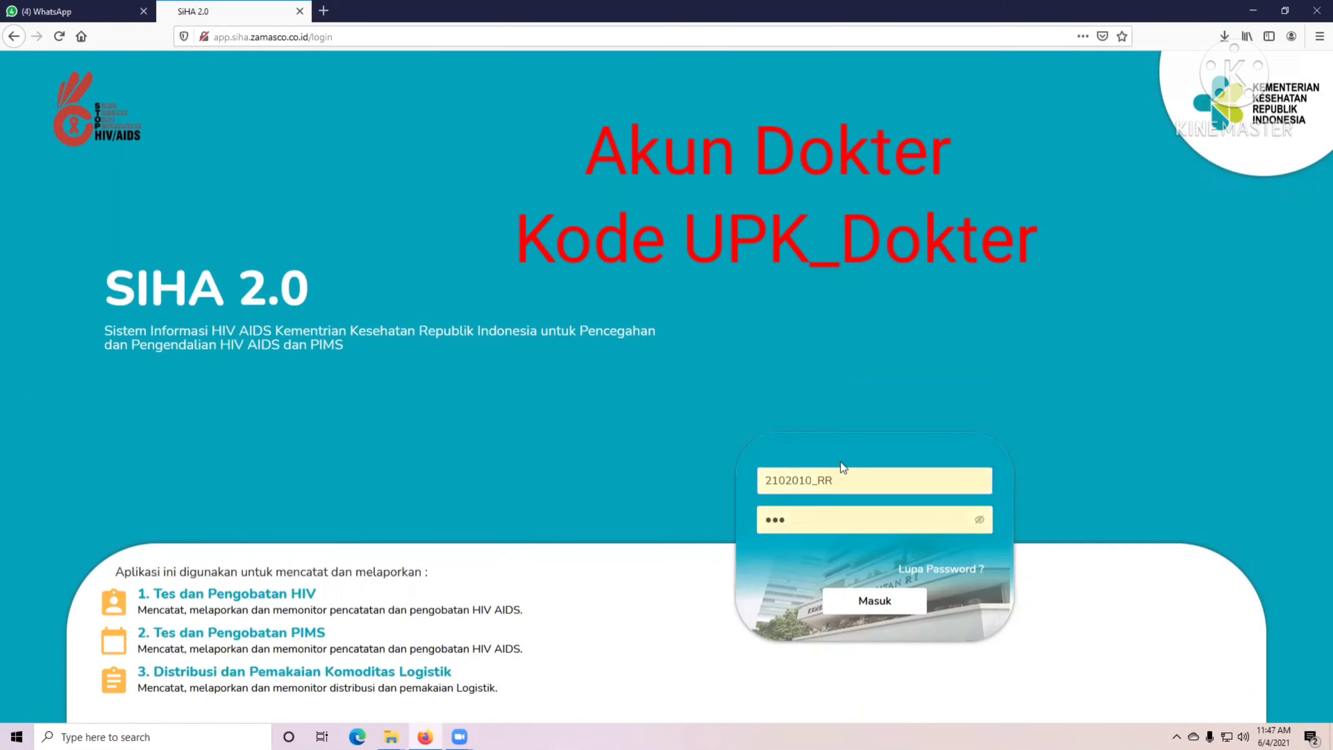
key("BackSpace")
key("BackSpace")
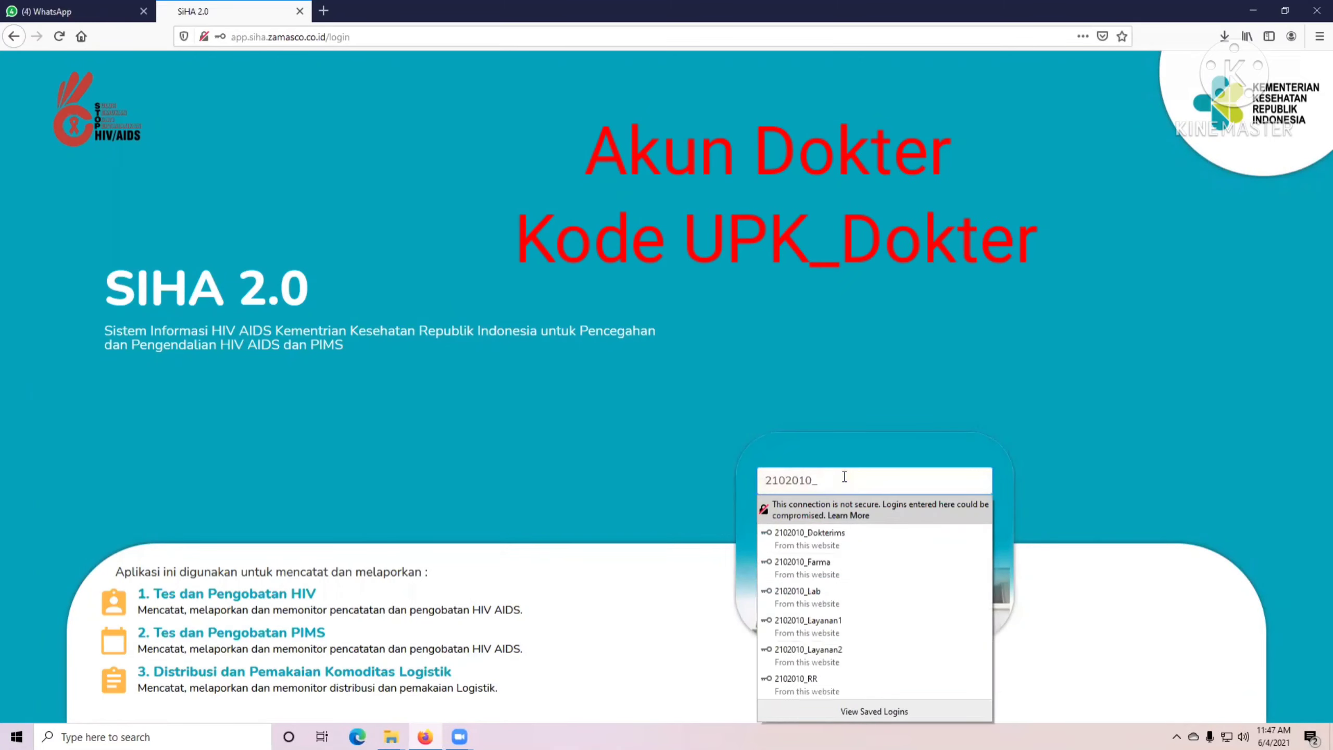
type("Dokter")
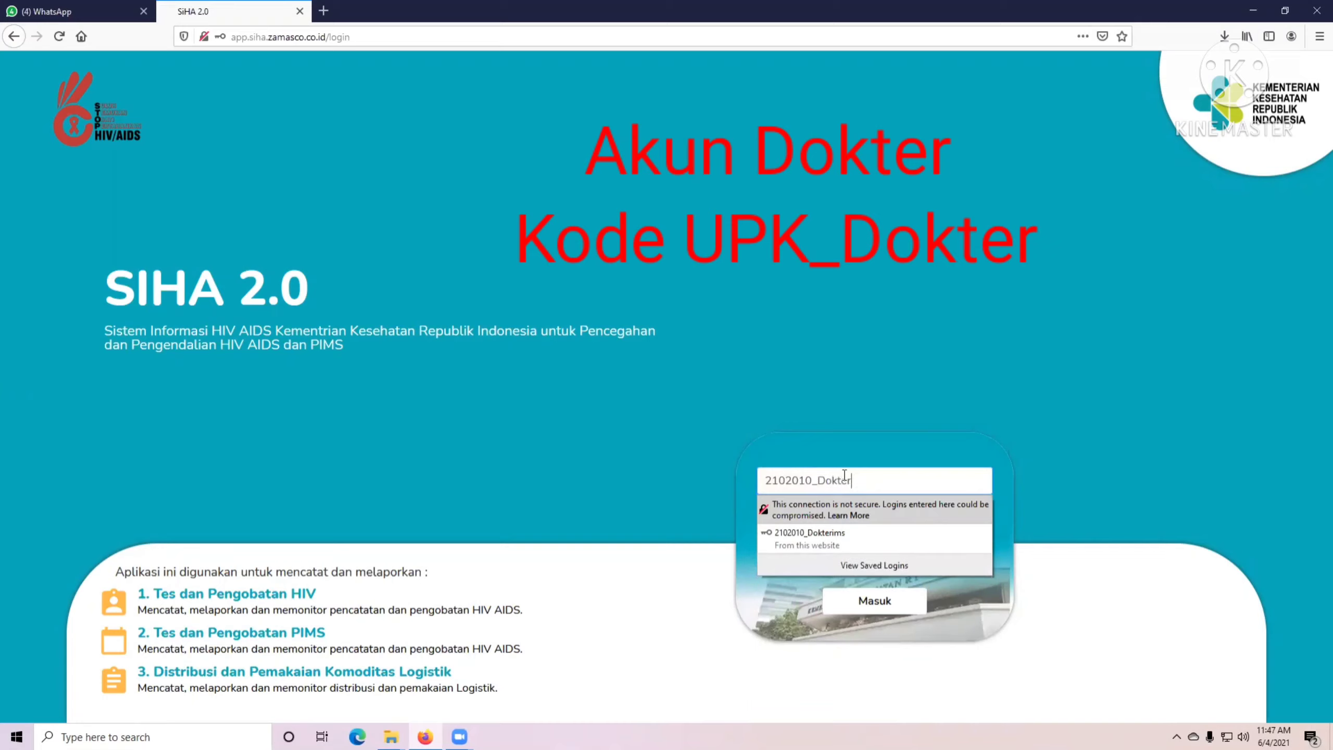
left_click(842, 440)
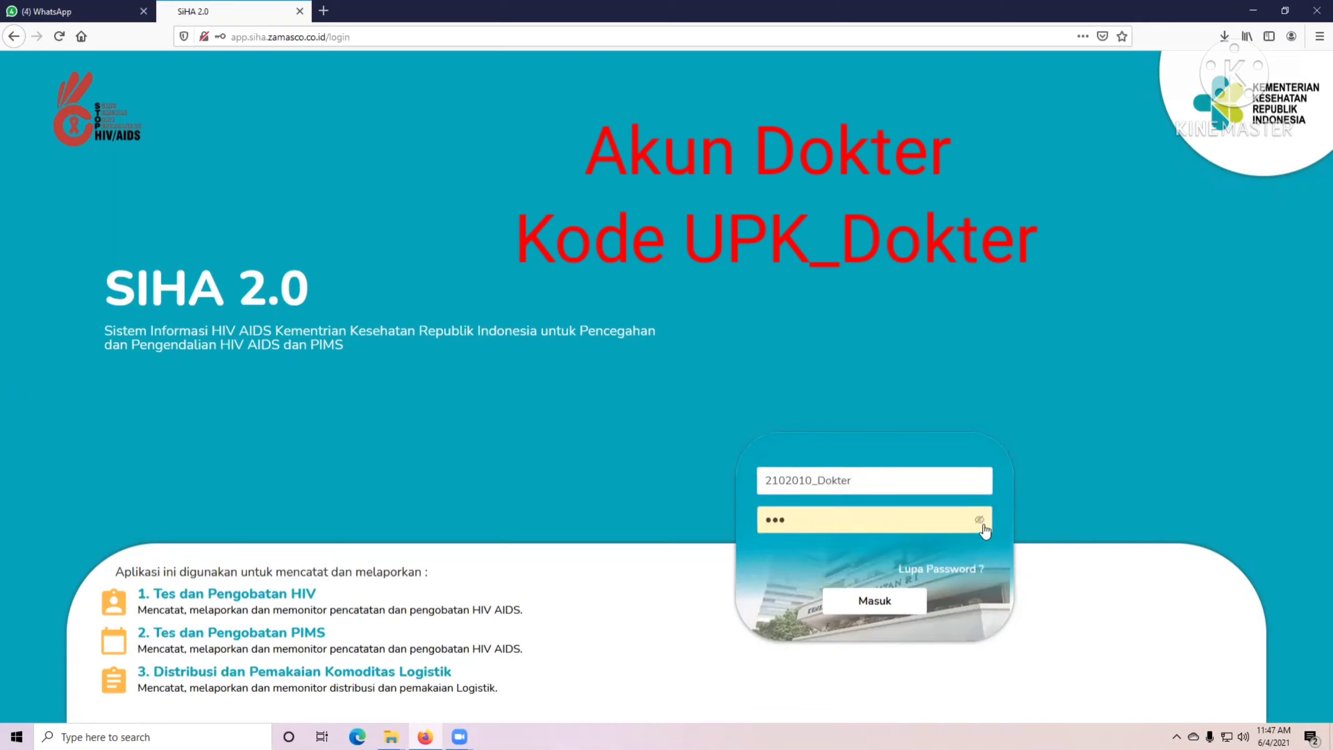
left_click(981, 523)
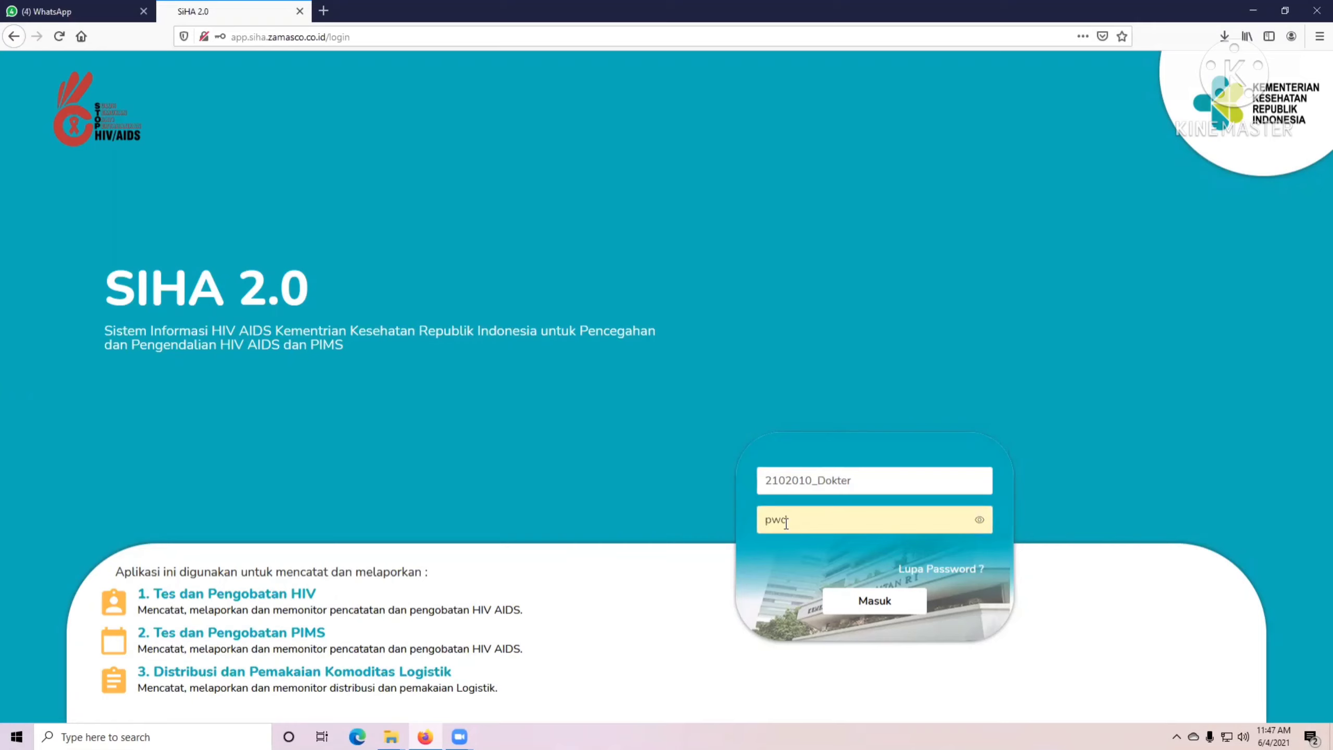
left_click(869, 601)
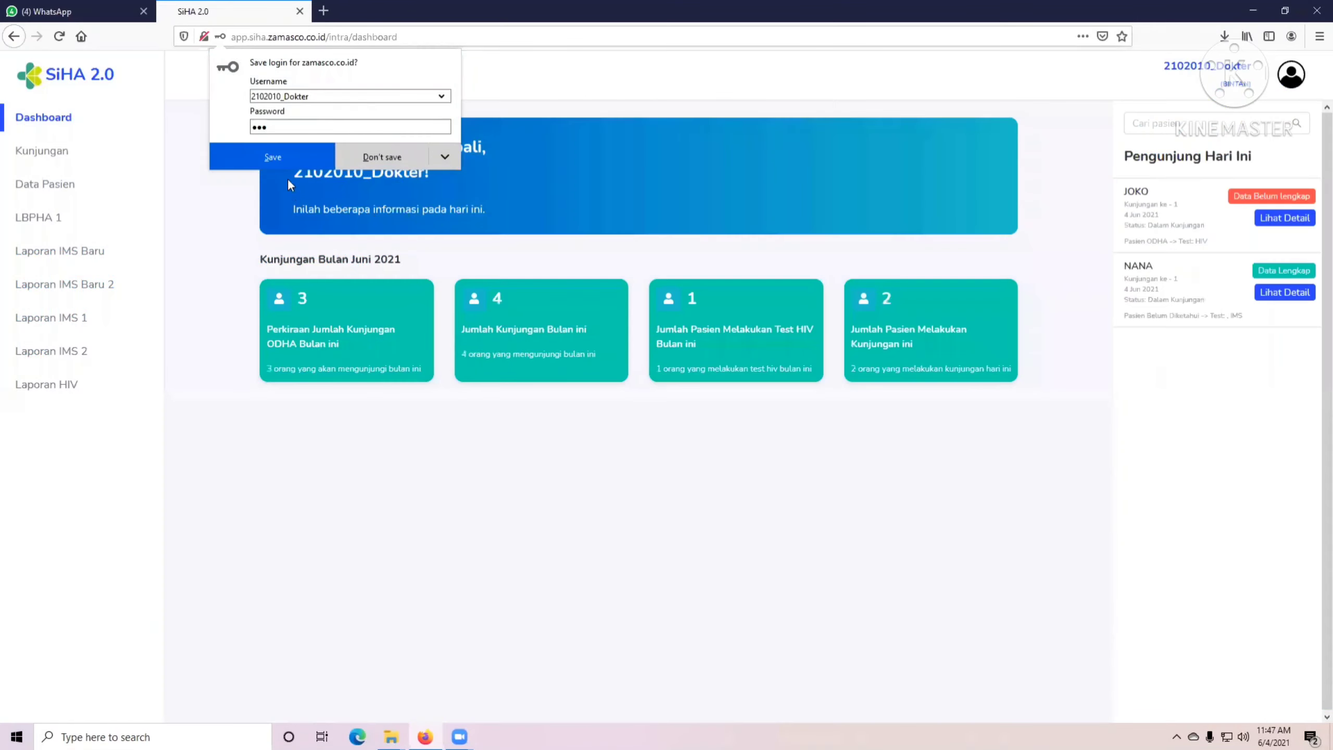
left_click(283, 160)
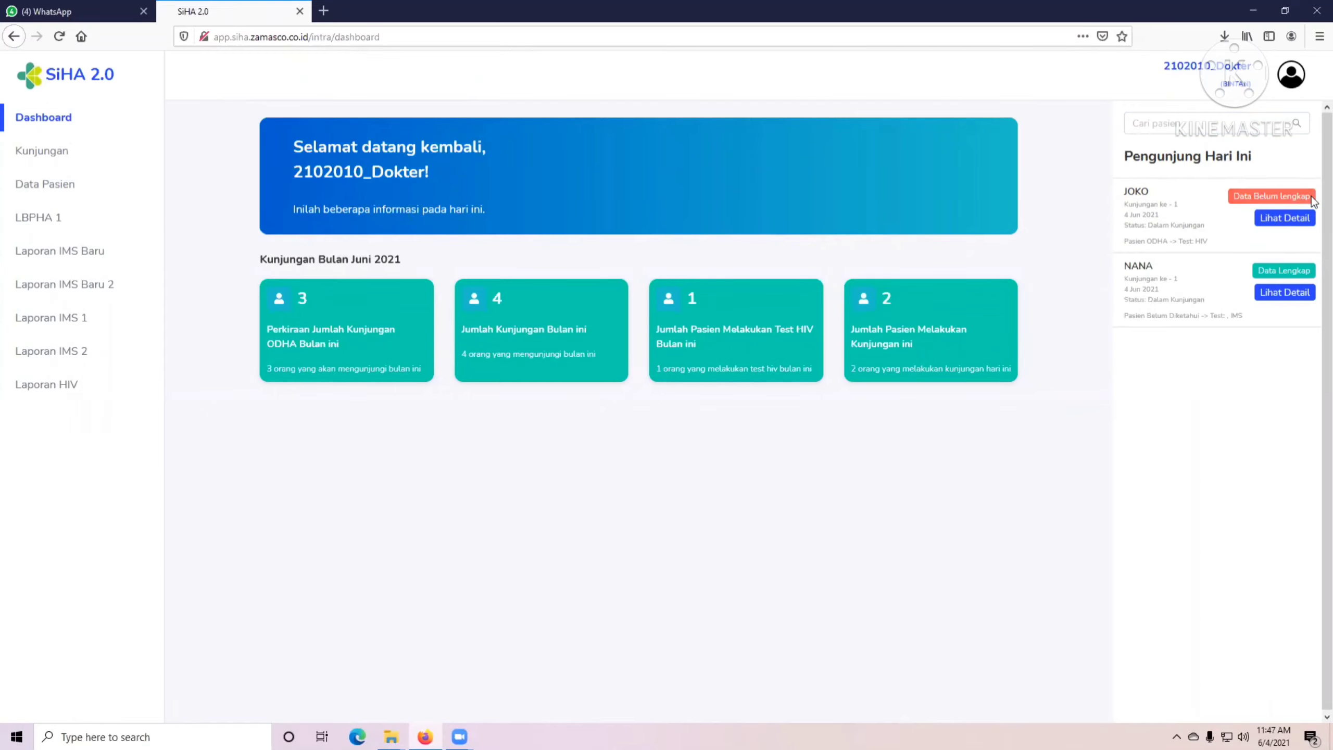
Open the patient's details from today's visitors and start changing the status to ODHA Dalam Pengobatan.
left_click(1275, 221)
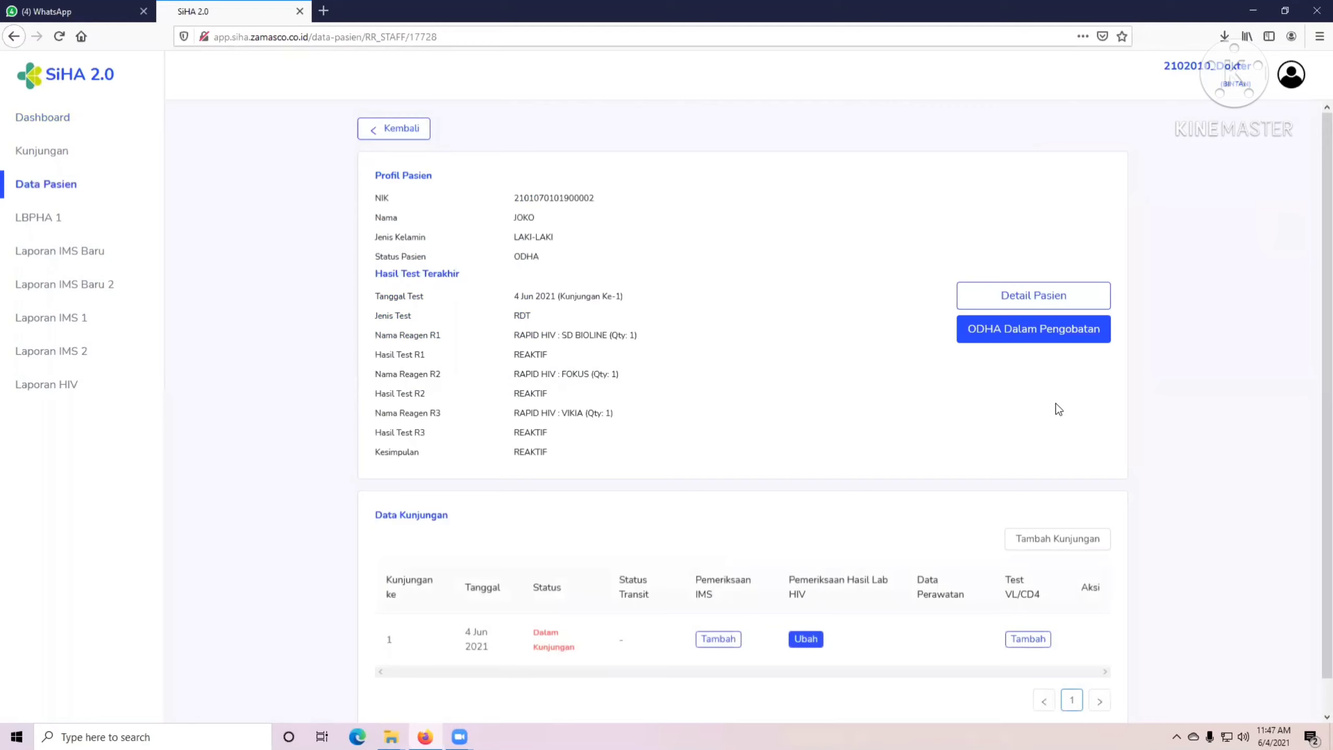
scroll(843, 541, "down", 1)
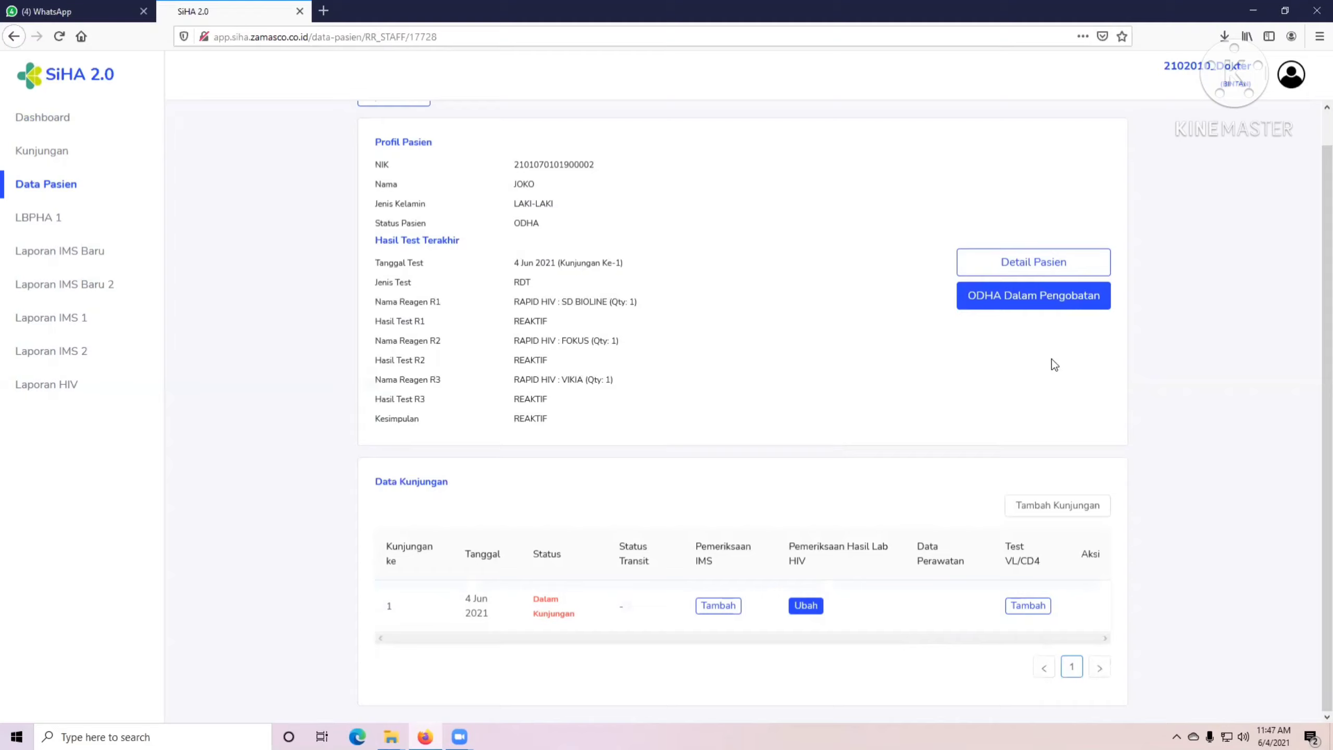
left_click(1035, 298)
Enter the treatment supporter's full name, relationship and phone number in the ODHA dialog.
left_click(553, 260)
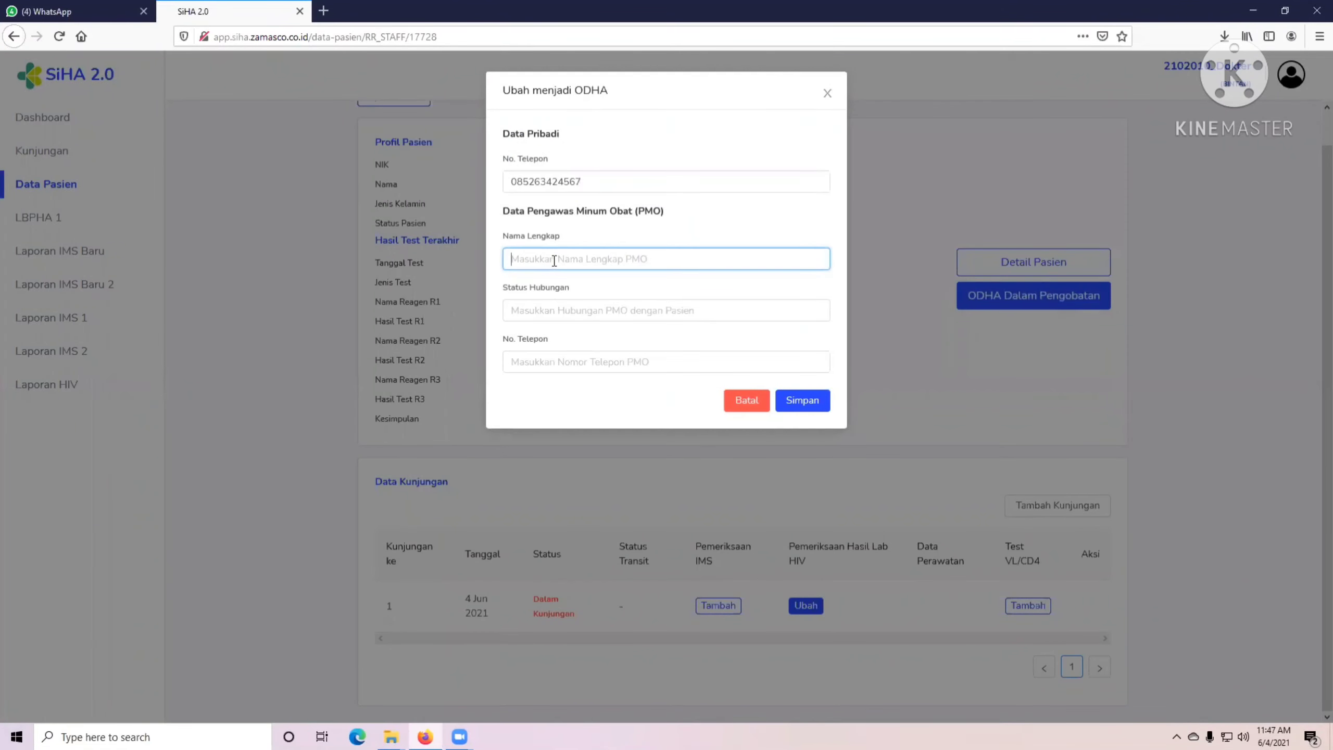
left_click(560, 304)
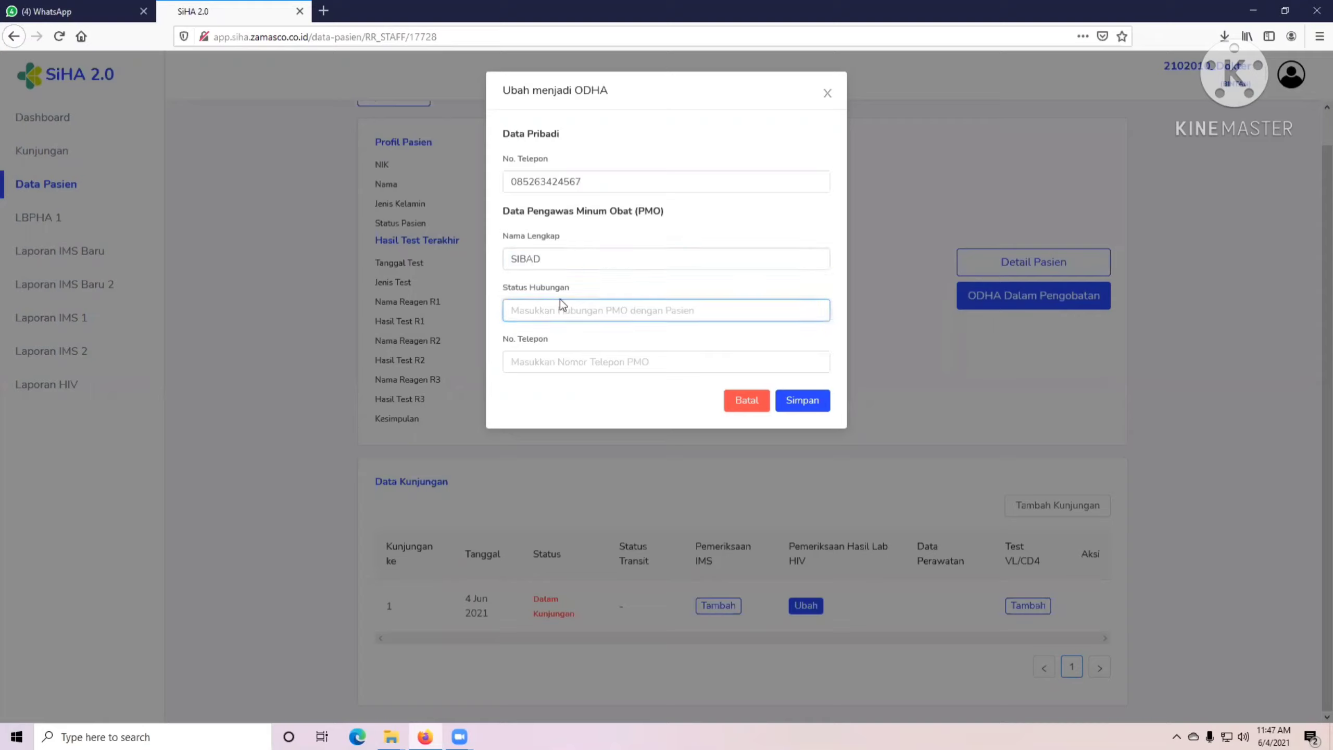
type("ISTRI")
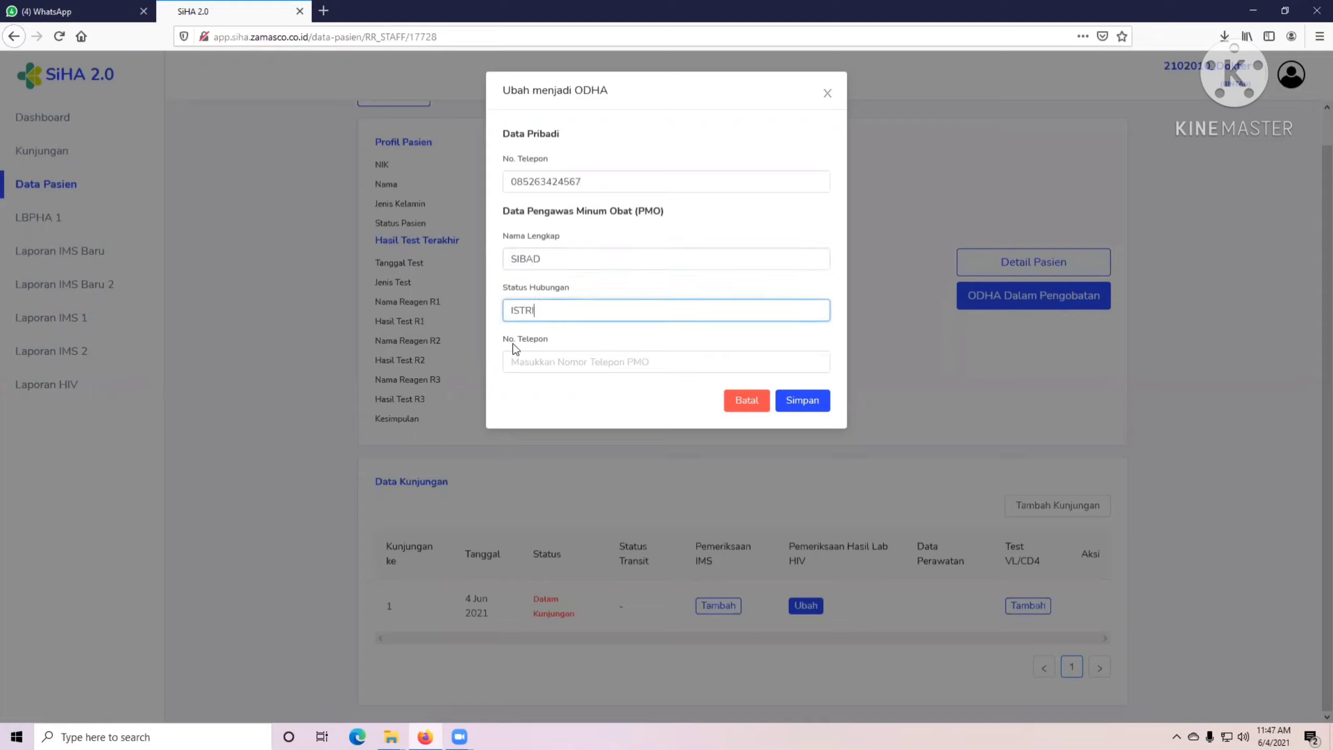
left_click(527, 361)
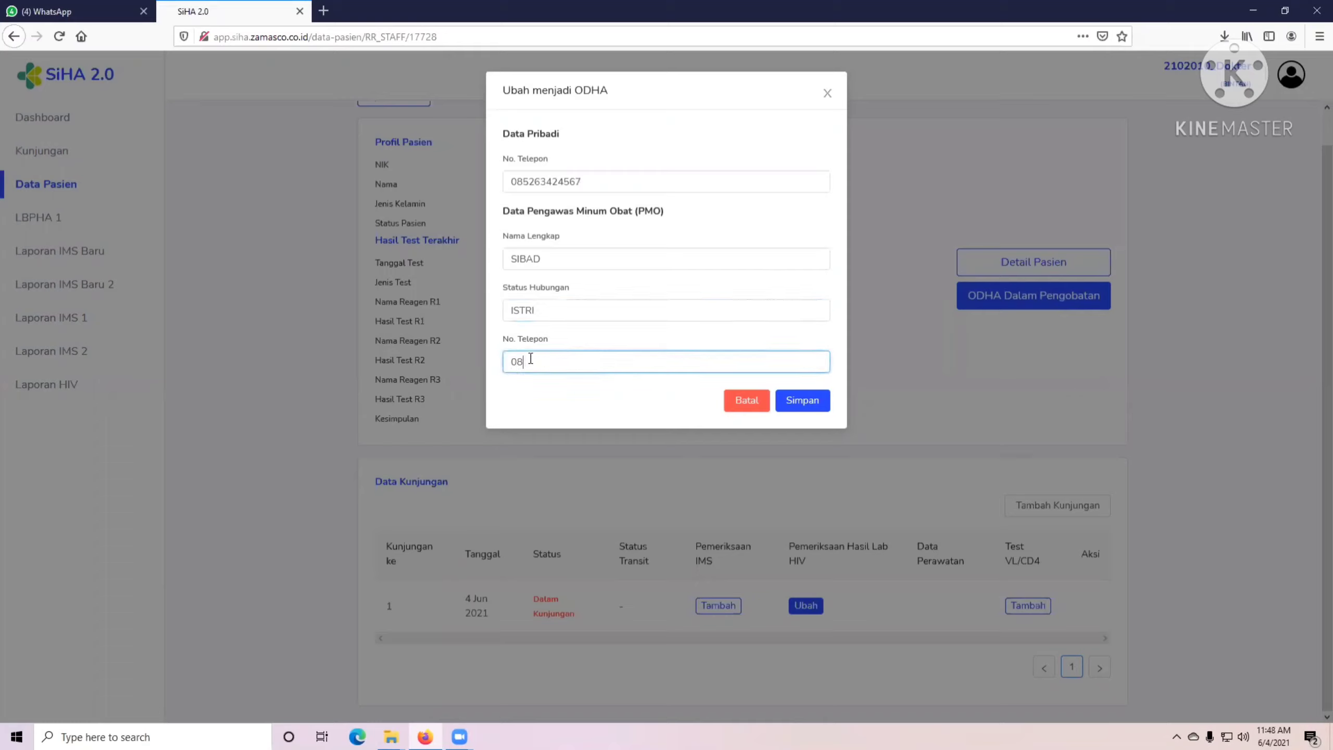
Correct the supporter's phone number and save the change to ODHA Dalam Pengobatan.
left_click_drag(571, 361, 520, 359)
left_click(580, 360)
left_click_drag(613, 353, 415, 353)
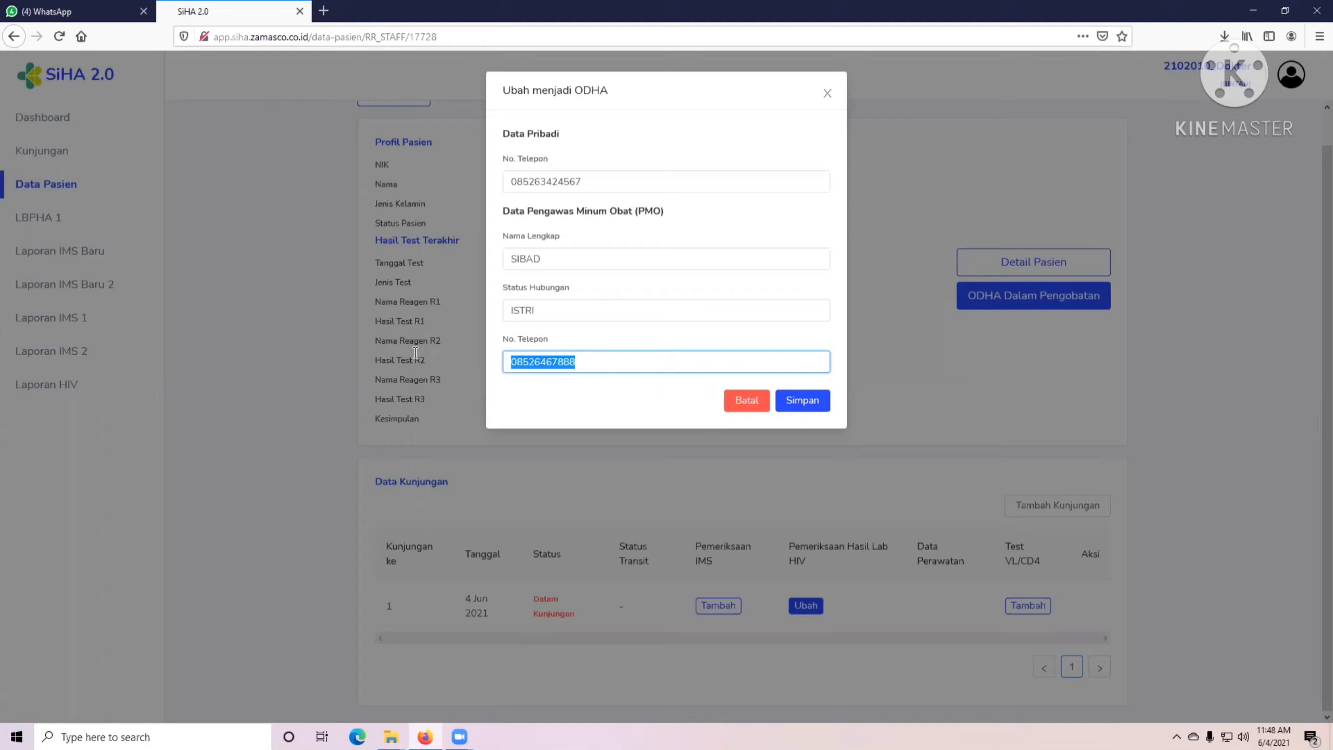
left_click(554, 357)
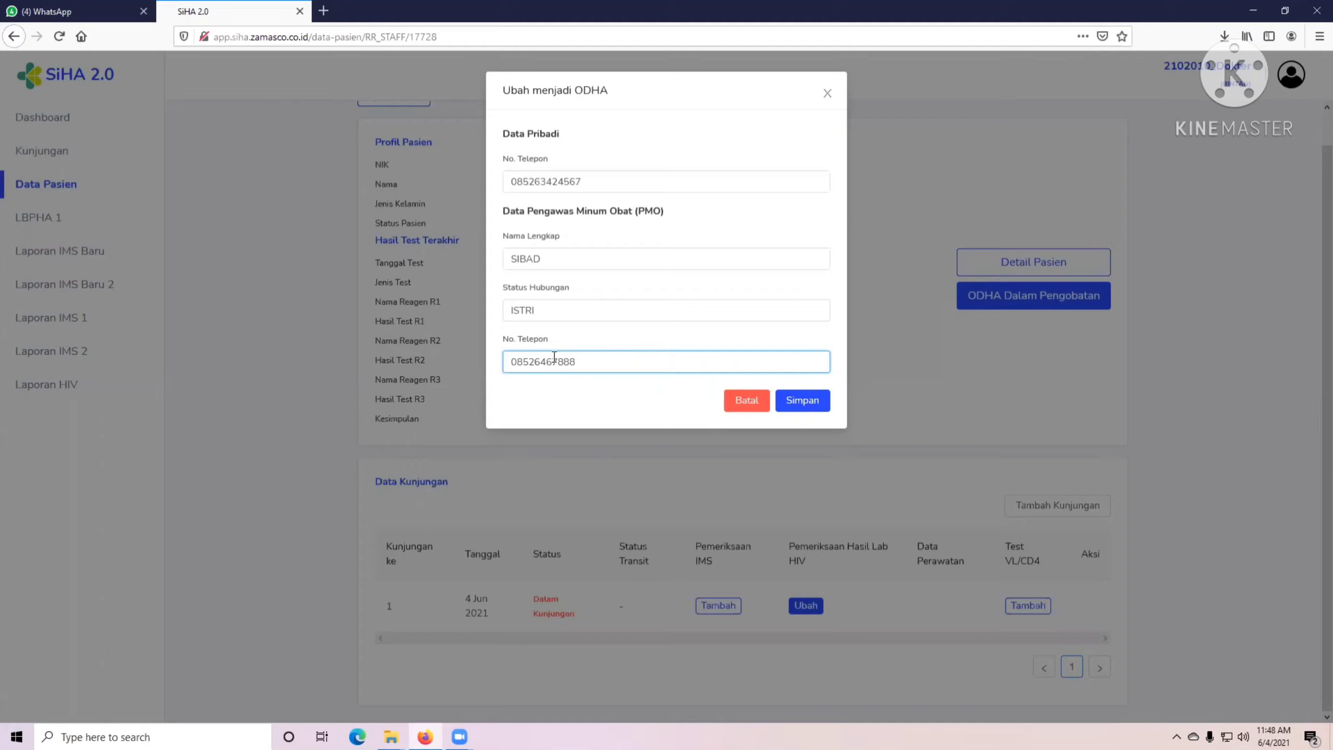
left_click(553, 258)
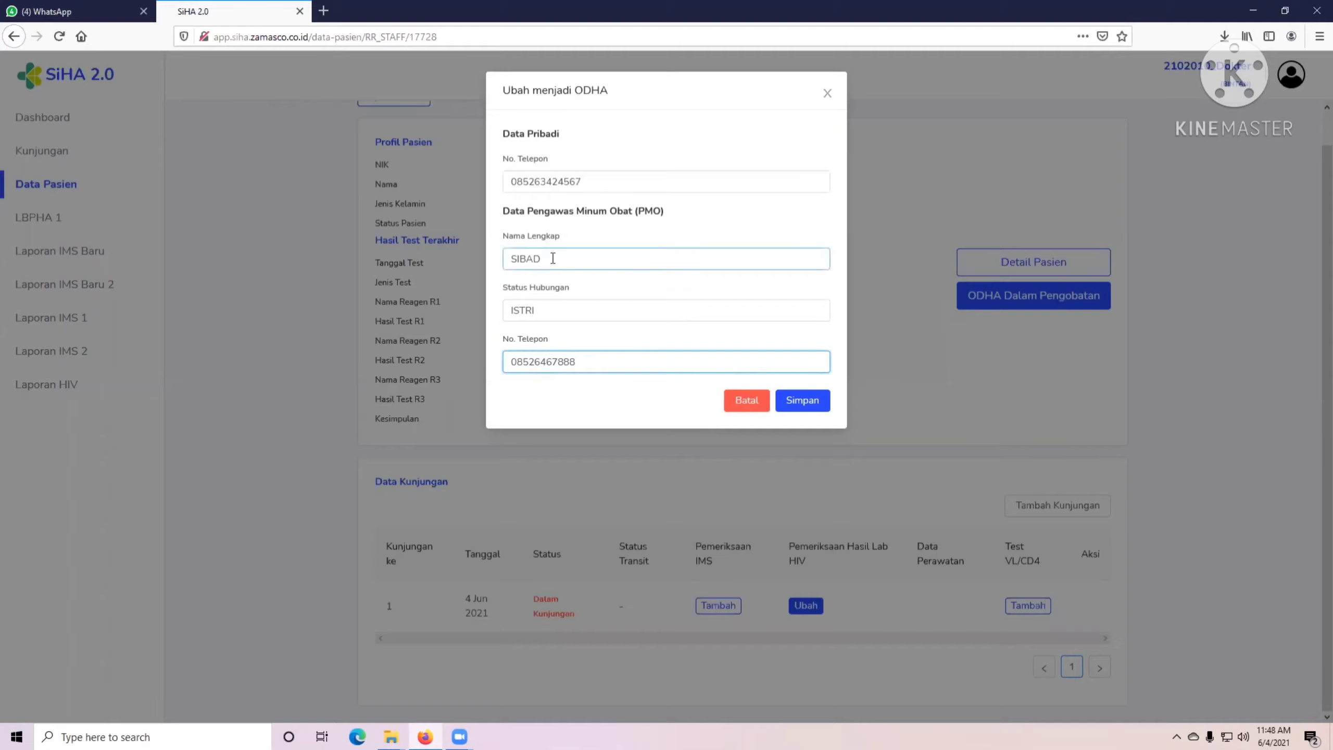
left_click(610, 361)
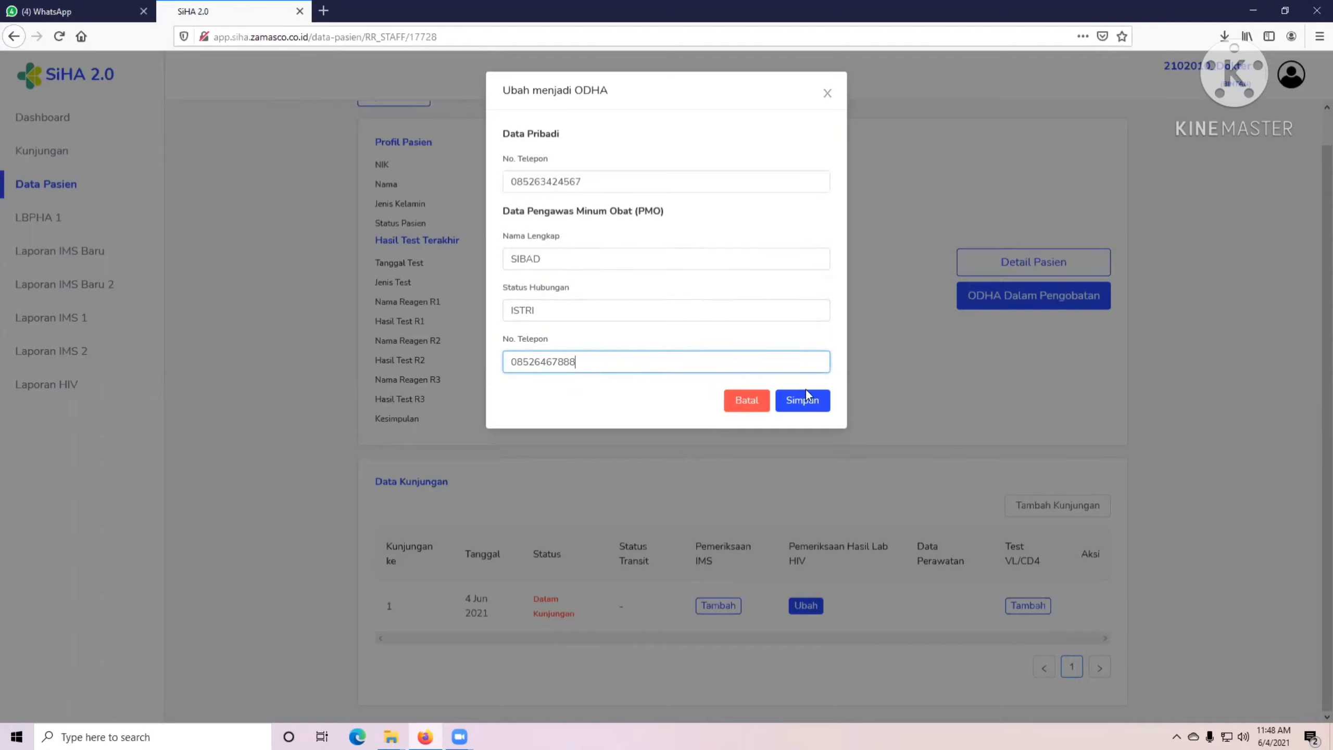
left_click(807, 401)
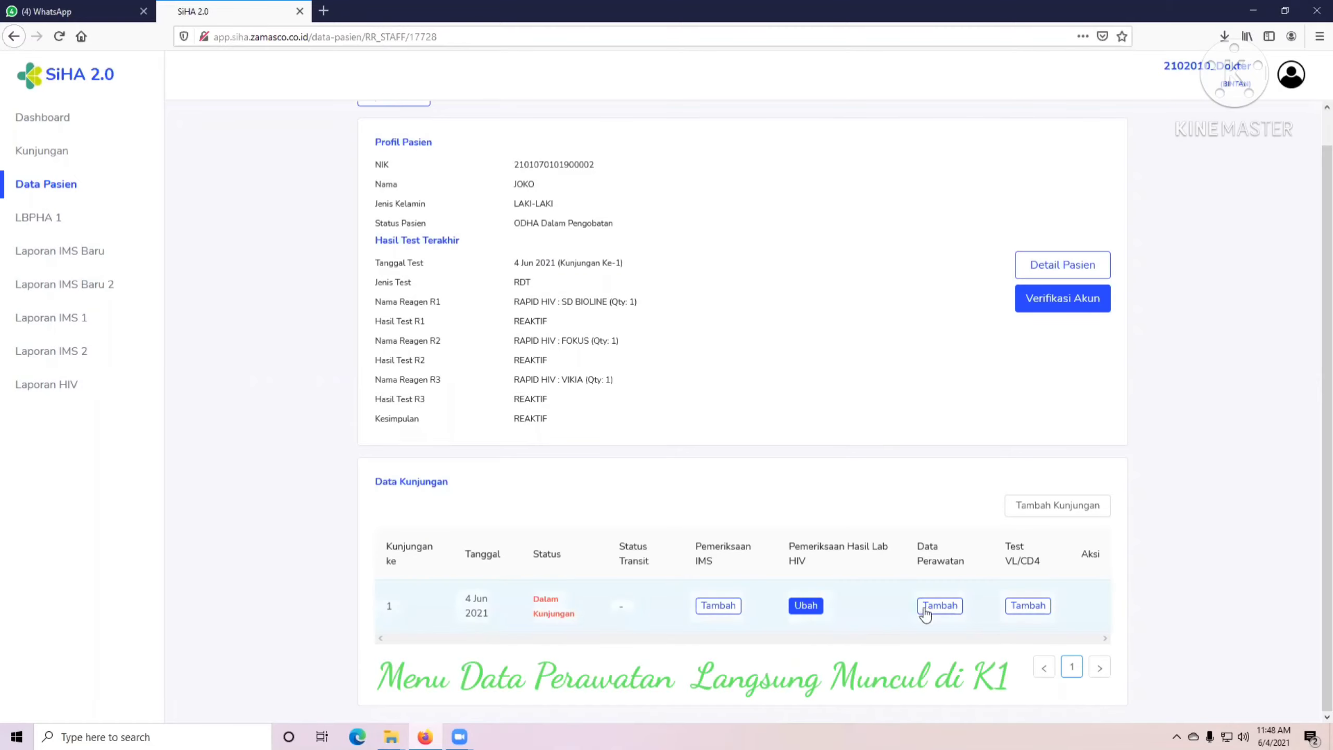
Add a PDP care record for visit 1 and open it for editing.
left_click(934, 606)
left_click(764, 193)
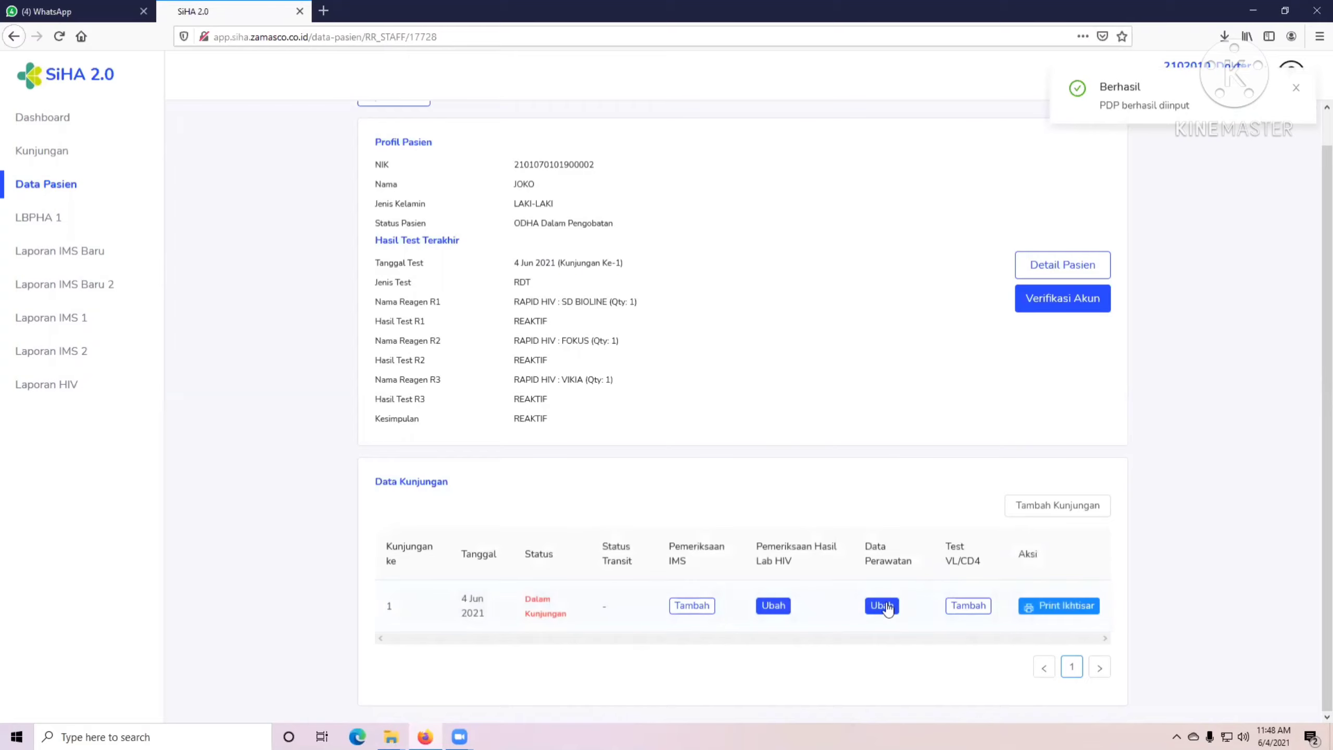
left_click(883, 601)
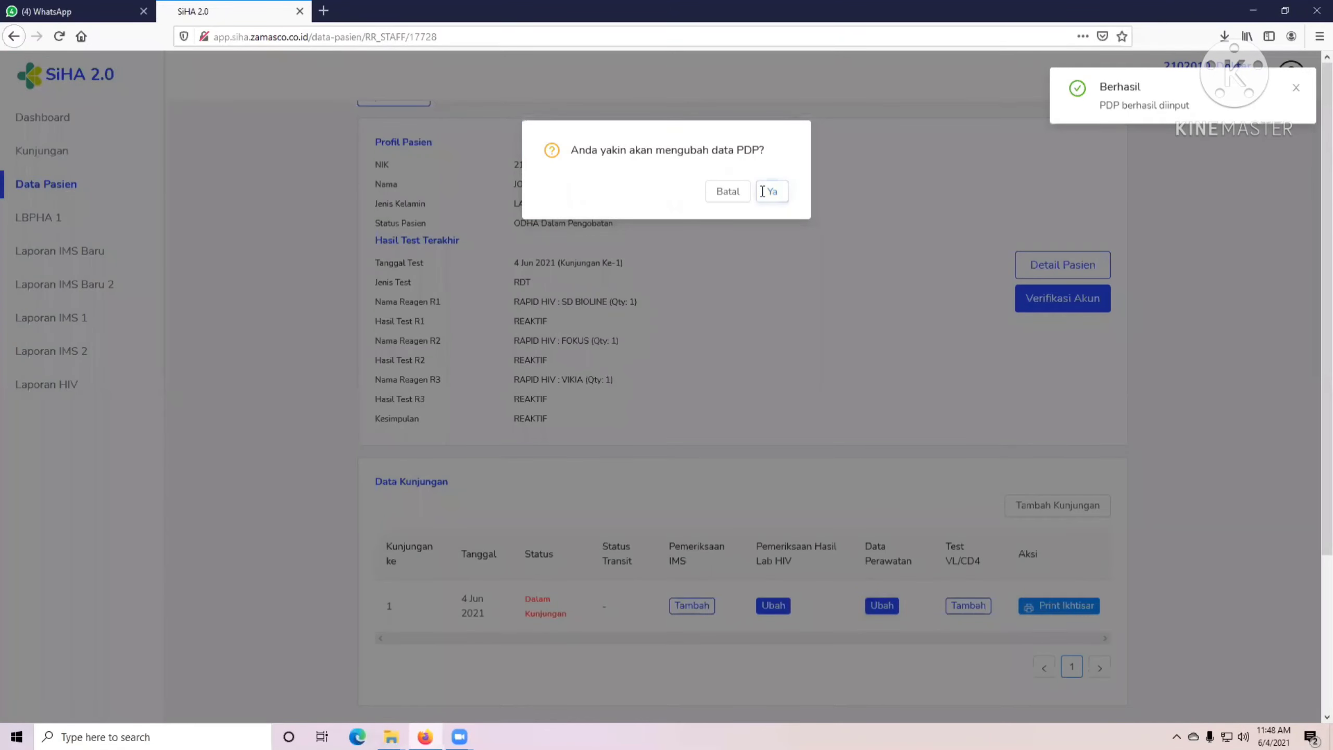
left_click(763, 191)
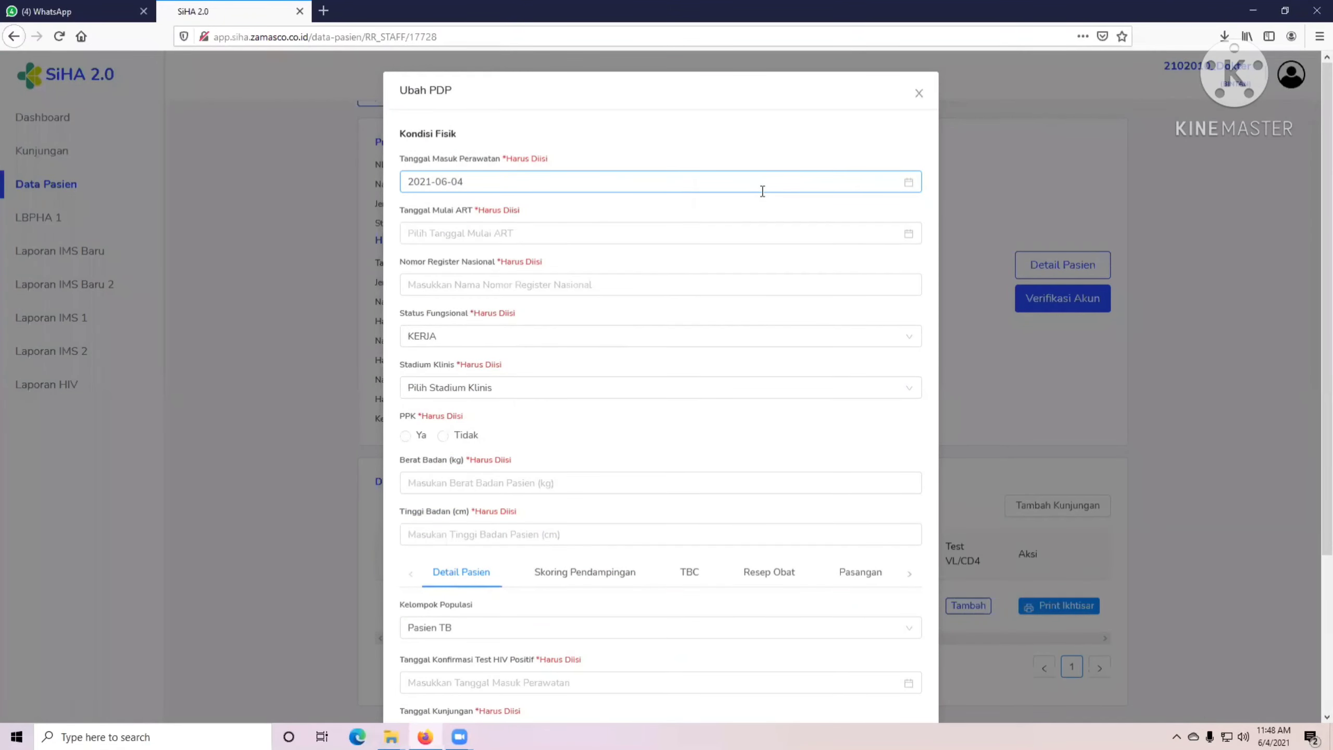
Set the ART start date to 2021-06-04 and enter the national register number.
left_click(556, 235)
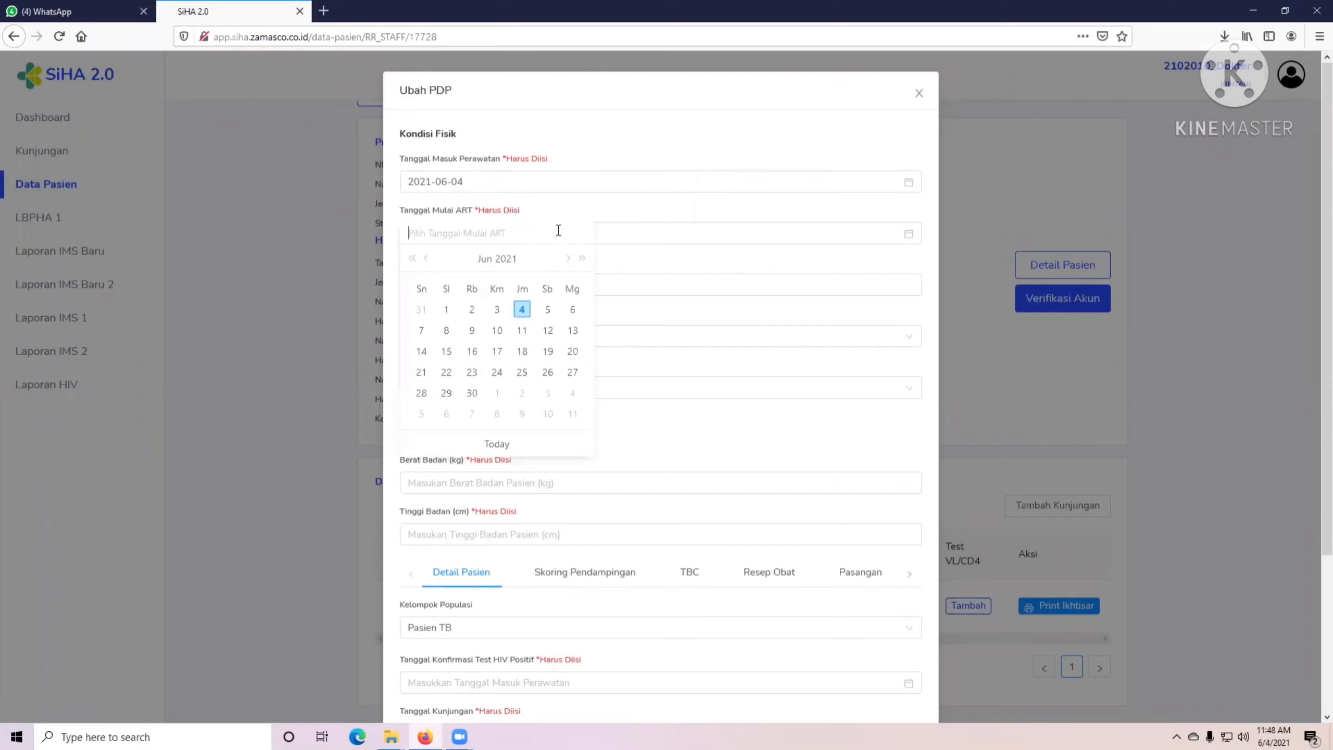
left_click(522, 309)
left_click(460, 288)
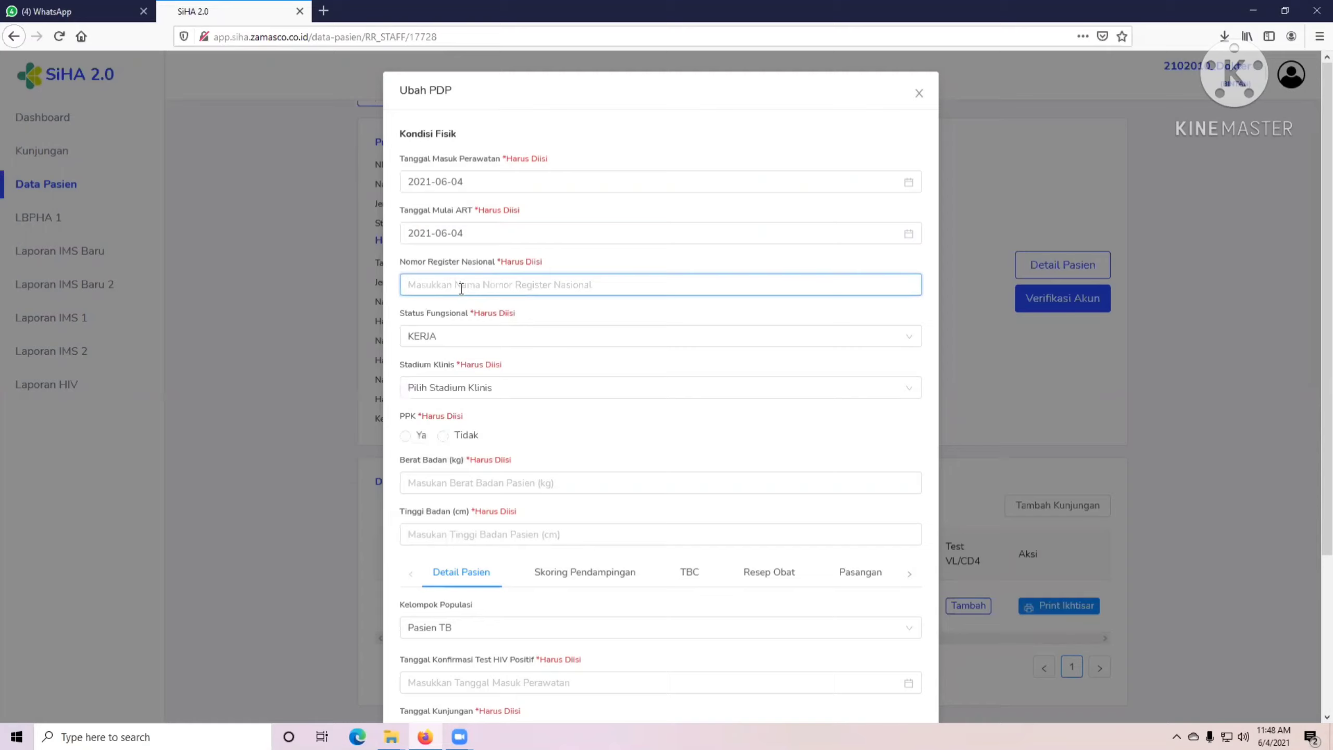
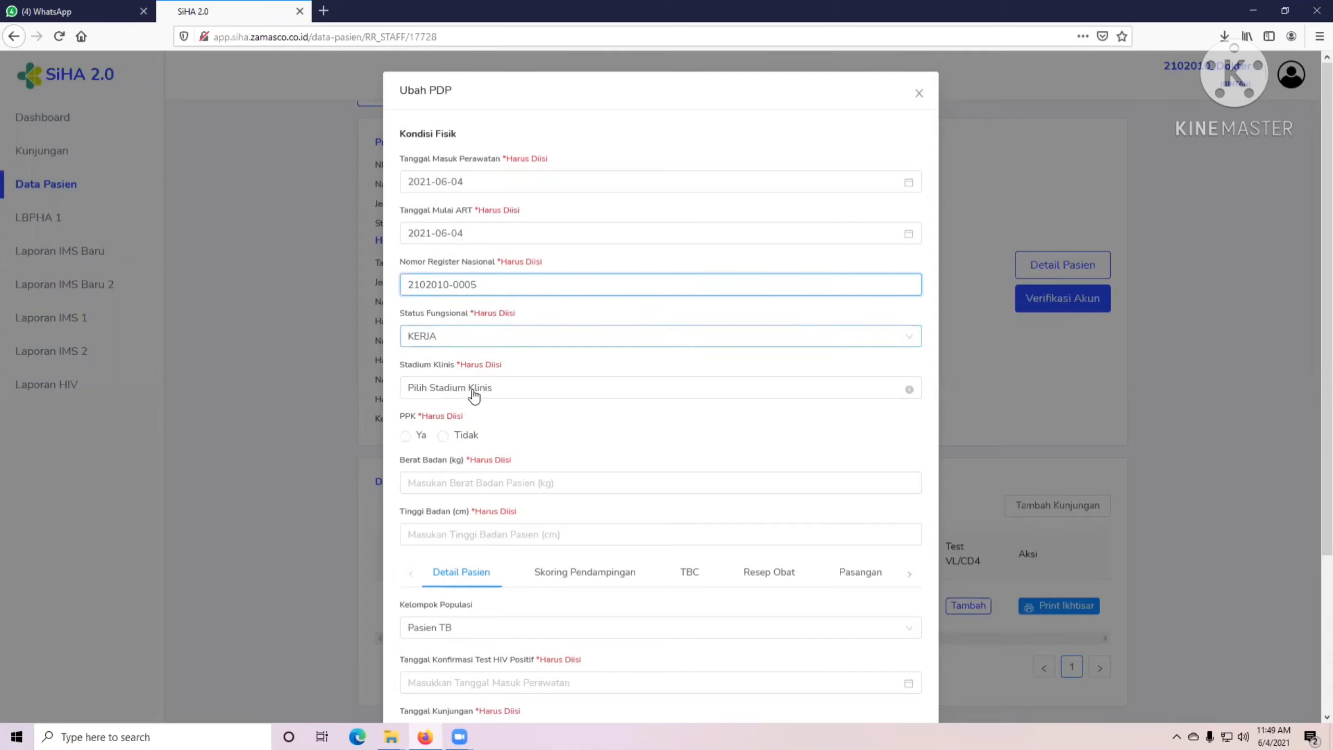
Keep functional status KERJA, set STADIUM 3, and mark PPK given from 2021-06-04.
left_click(449, 336)
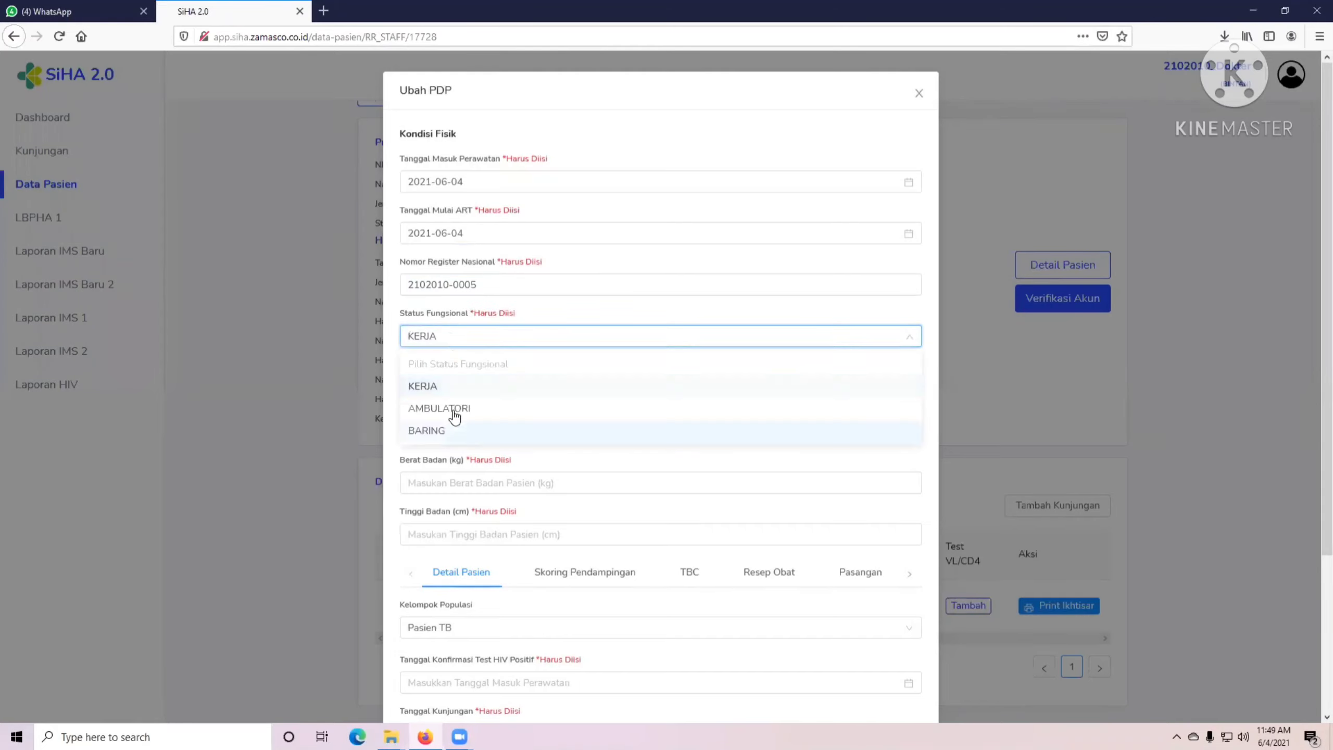
left_click(449, 340)
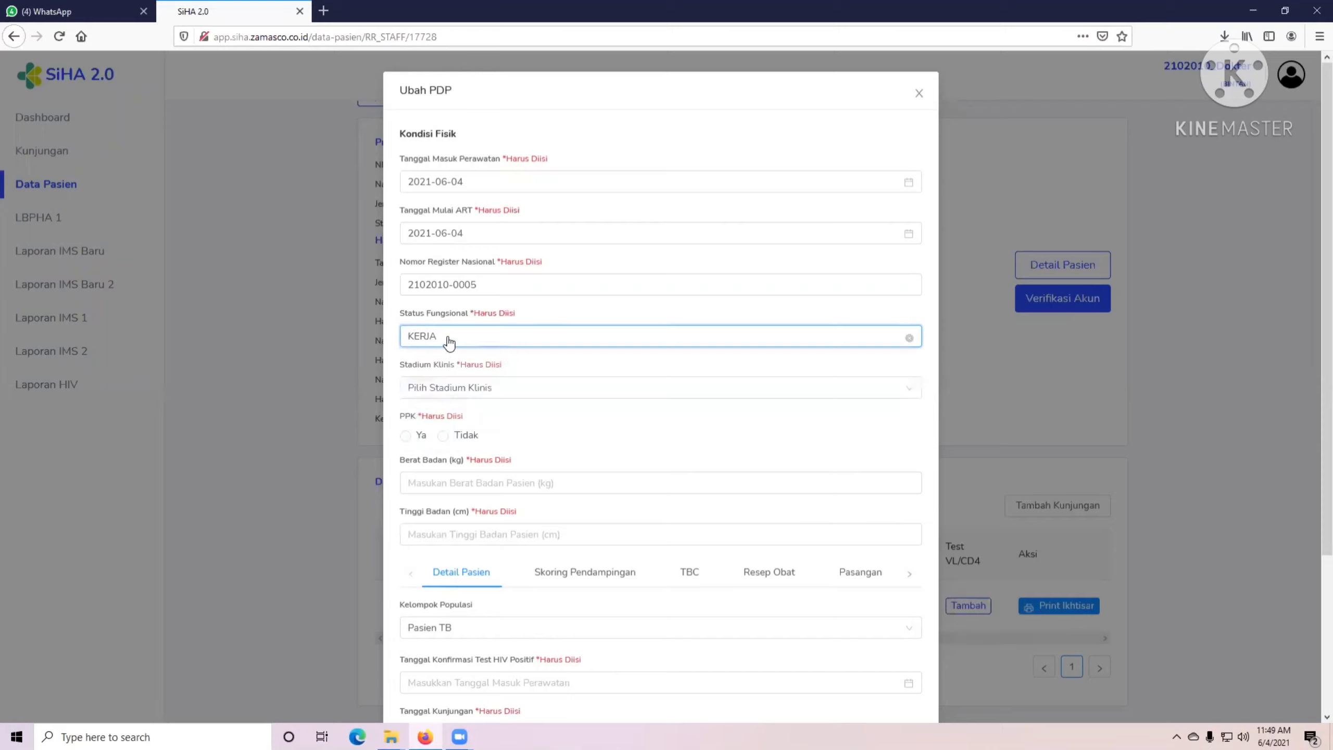
left_click(449, 391)
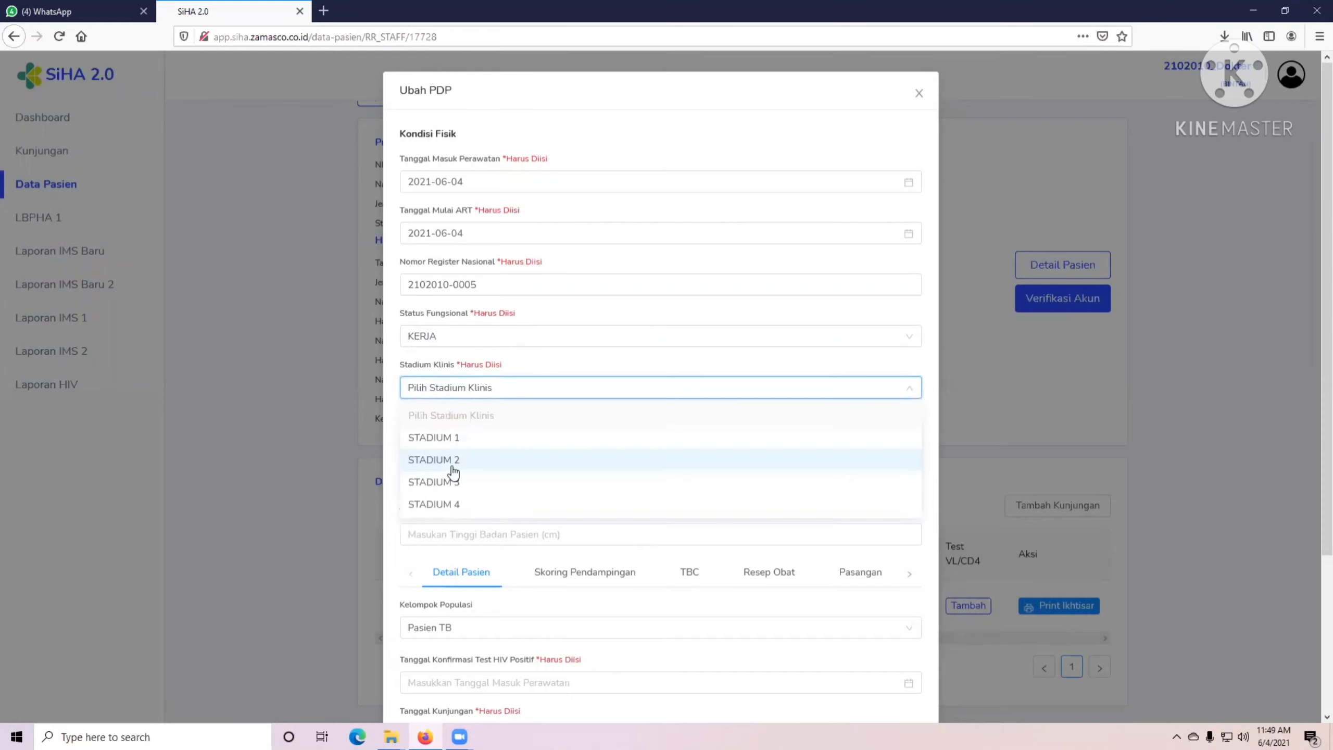
left_click(450, 484)
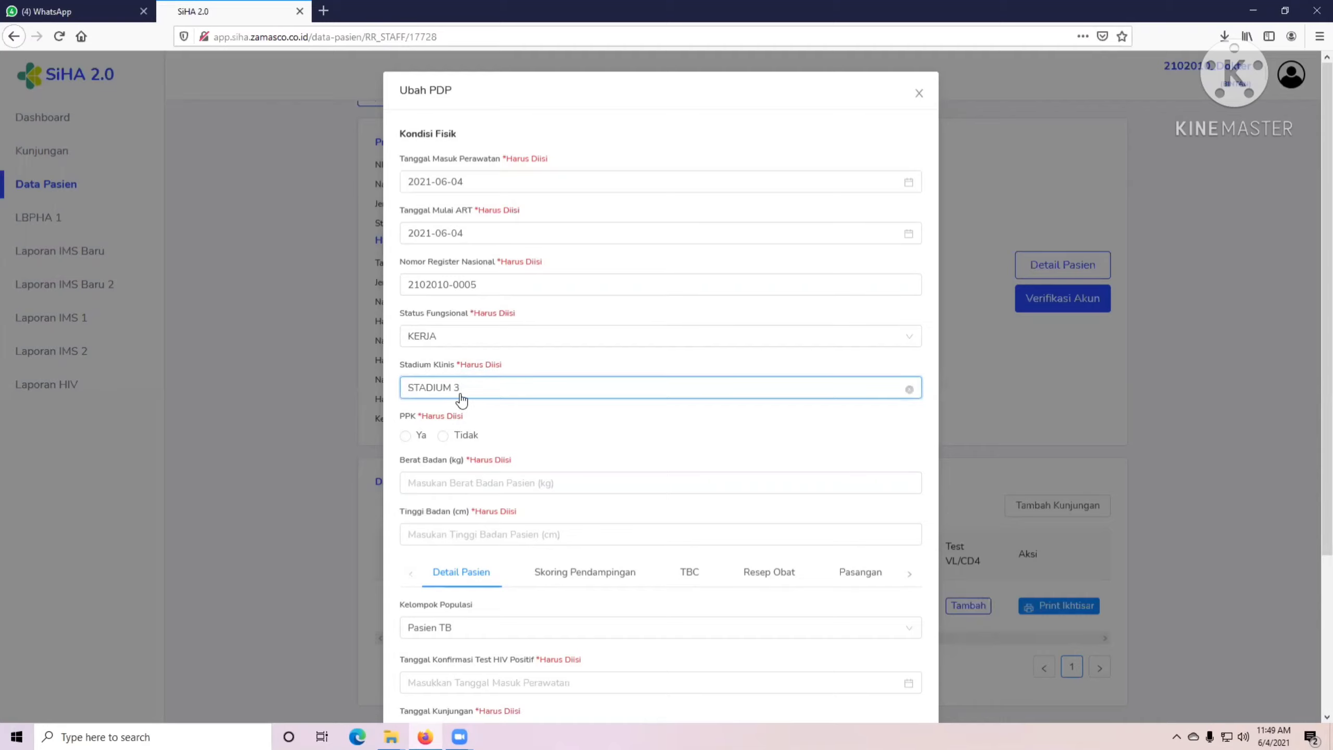
left_click(406, 436)
left_click(453, 484)
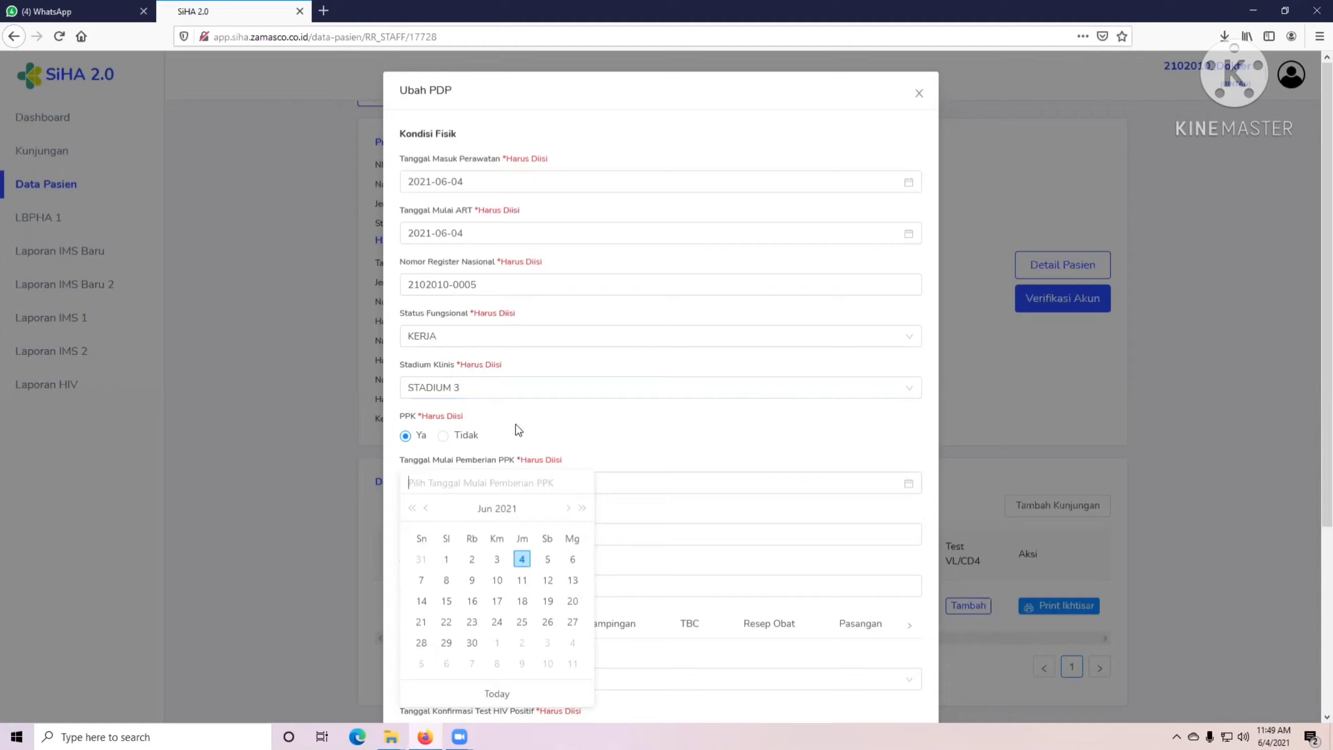
left_click(523, 560)
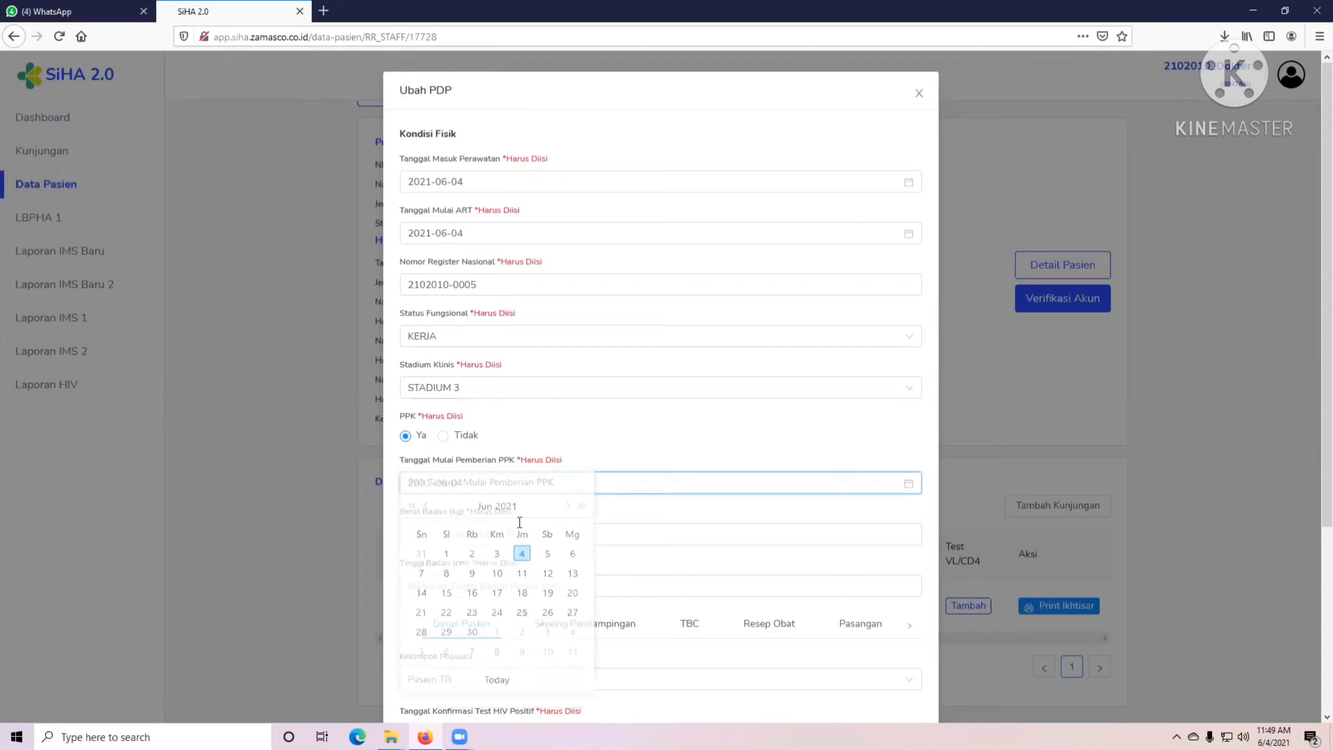
Enter body weight 50 kg and height 170 cm.
left_click(478, 532)
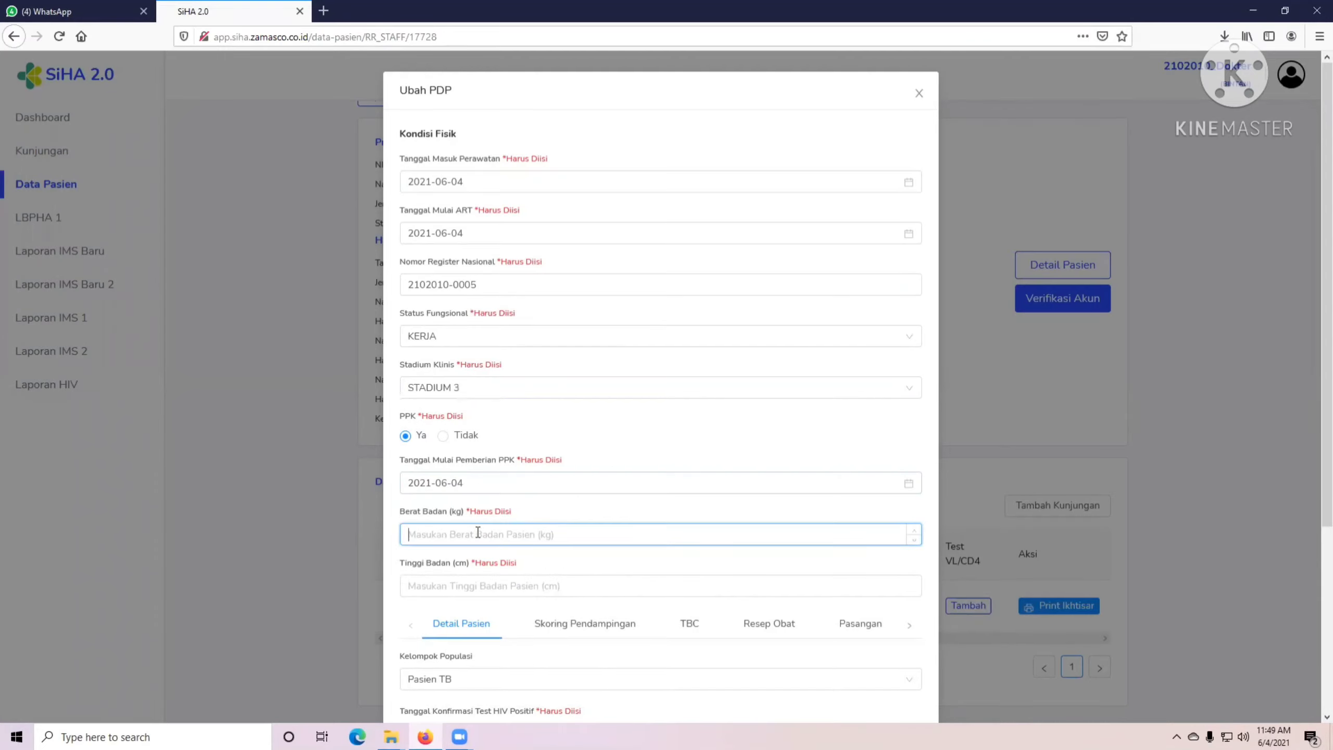
type("50")
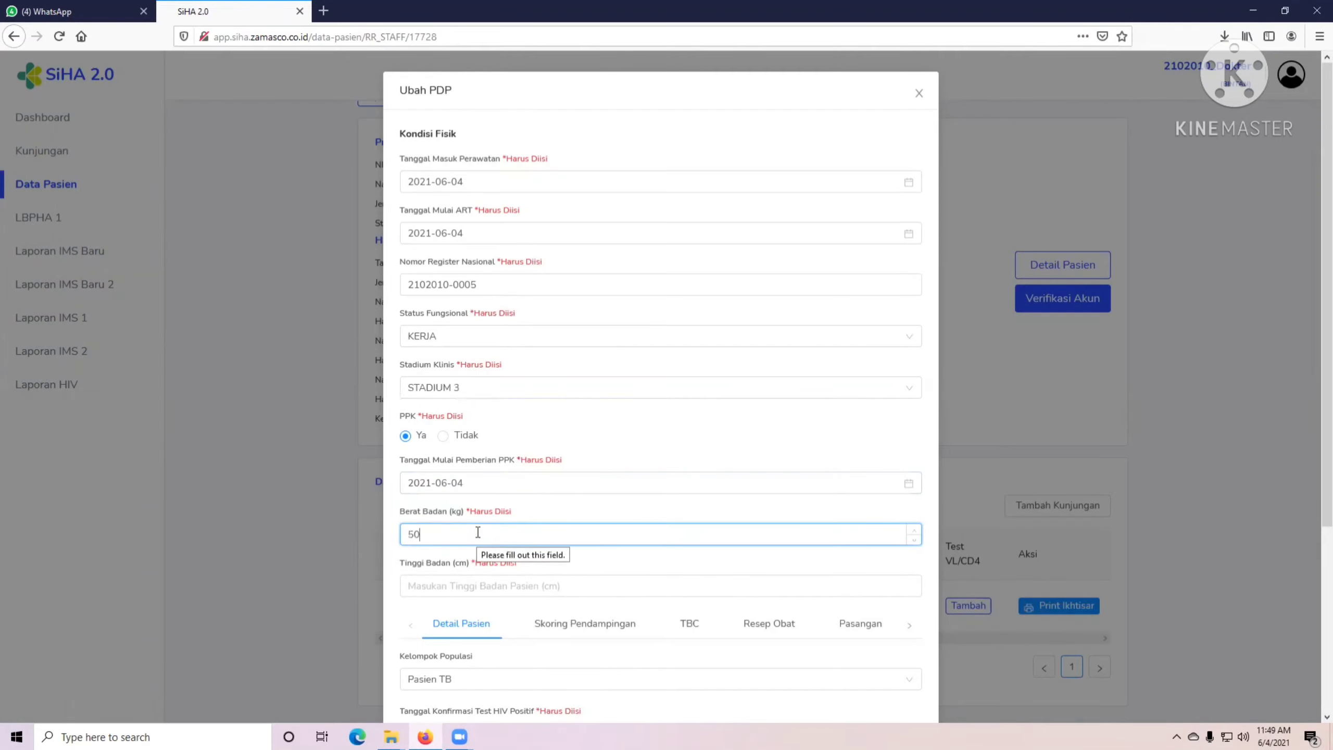
left_click(461, 588)
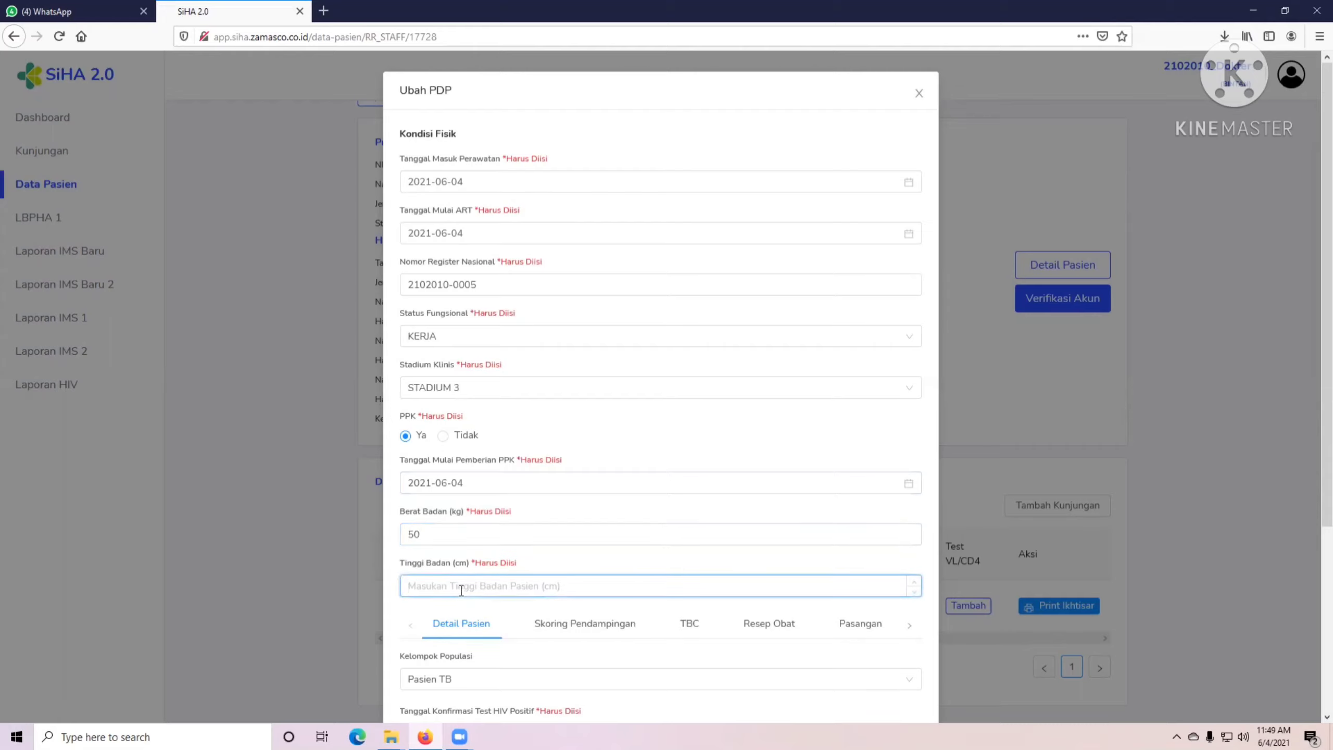
type("170")
scroll(461, 623, "down", 3)
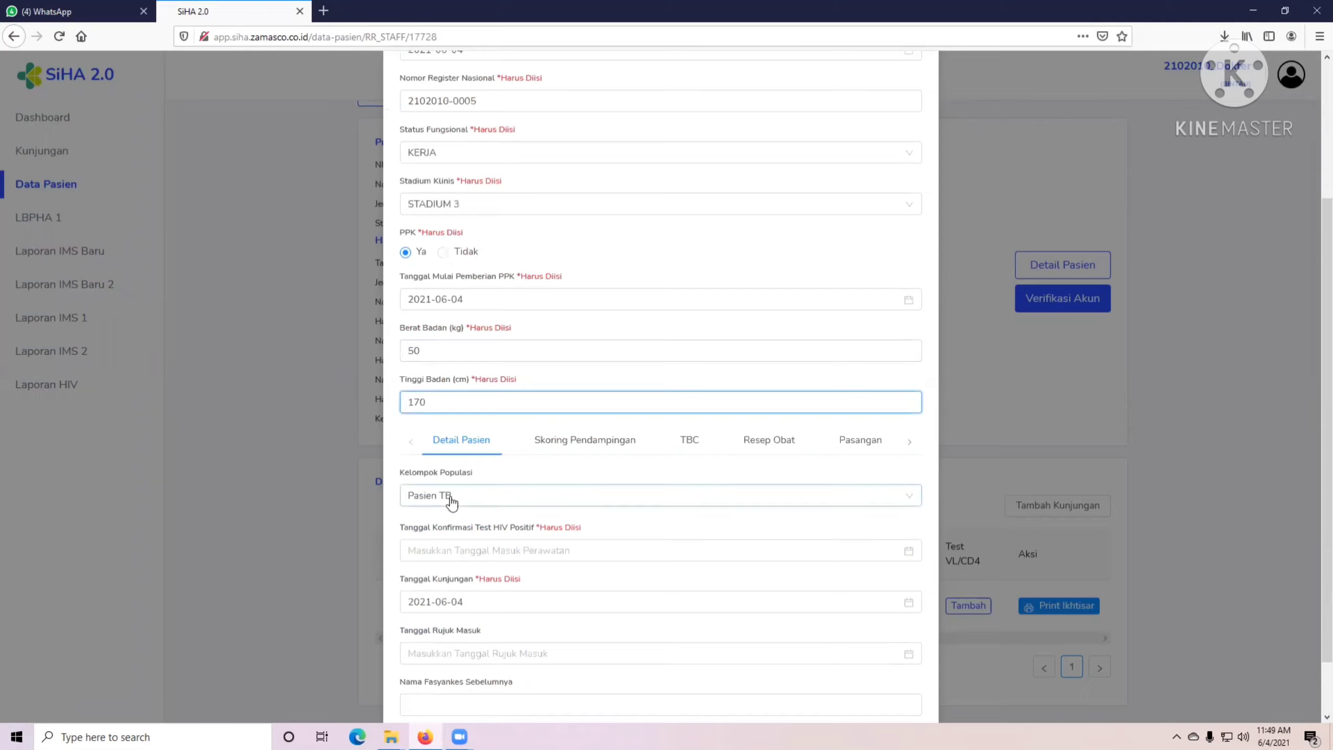
Keep population group Pasien TB, set HIV-positive confirmation date to today (2021-06-04), keep visit date 2021-06-04.
left_click(451, 499)
left_click(449, 497)
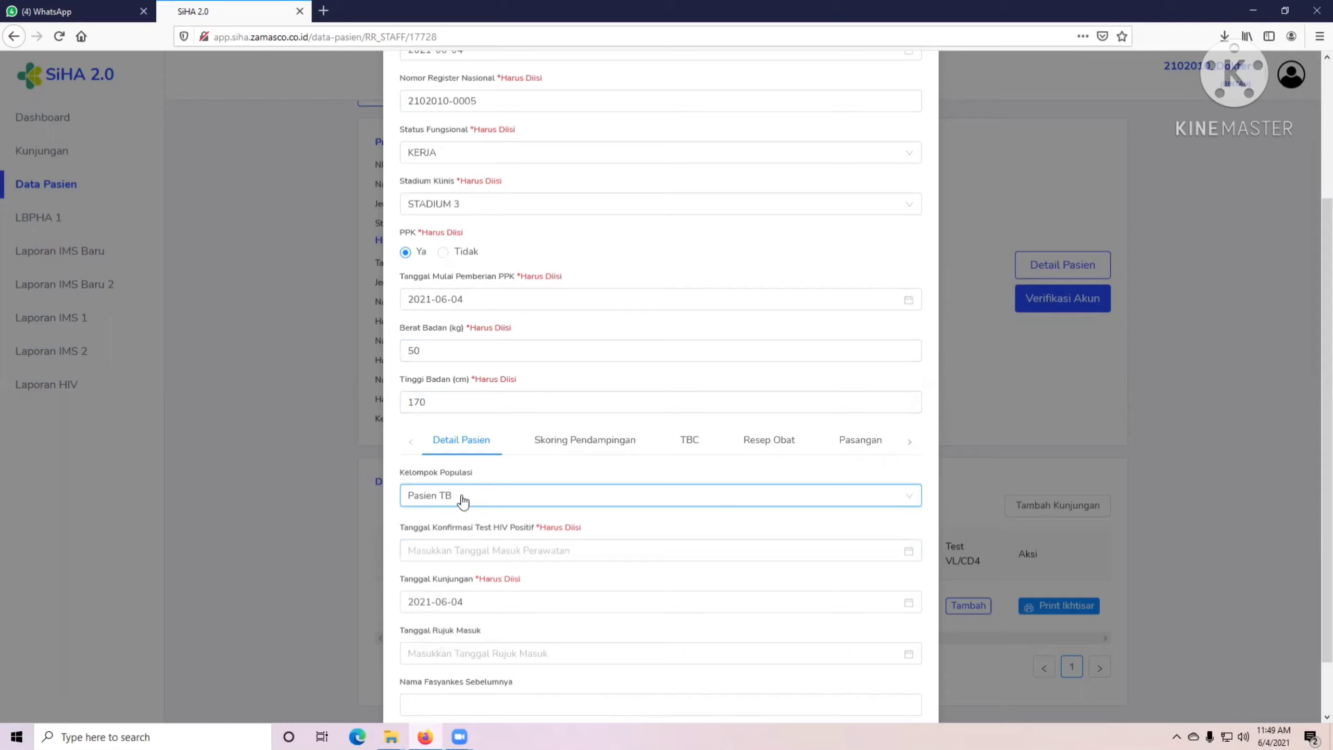
left_click(461, 550)
left_click(496, 550)
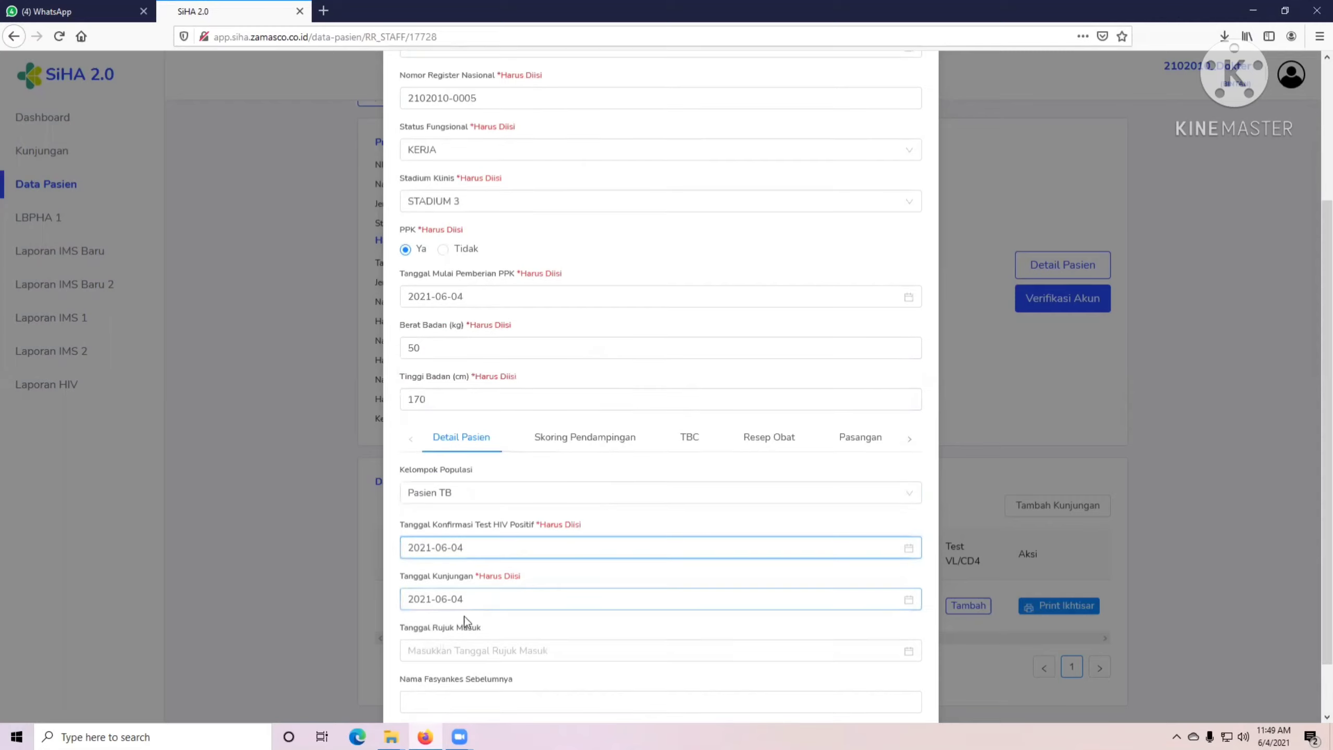
scroll(451, 578, "down", 2)
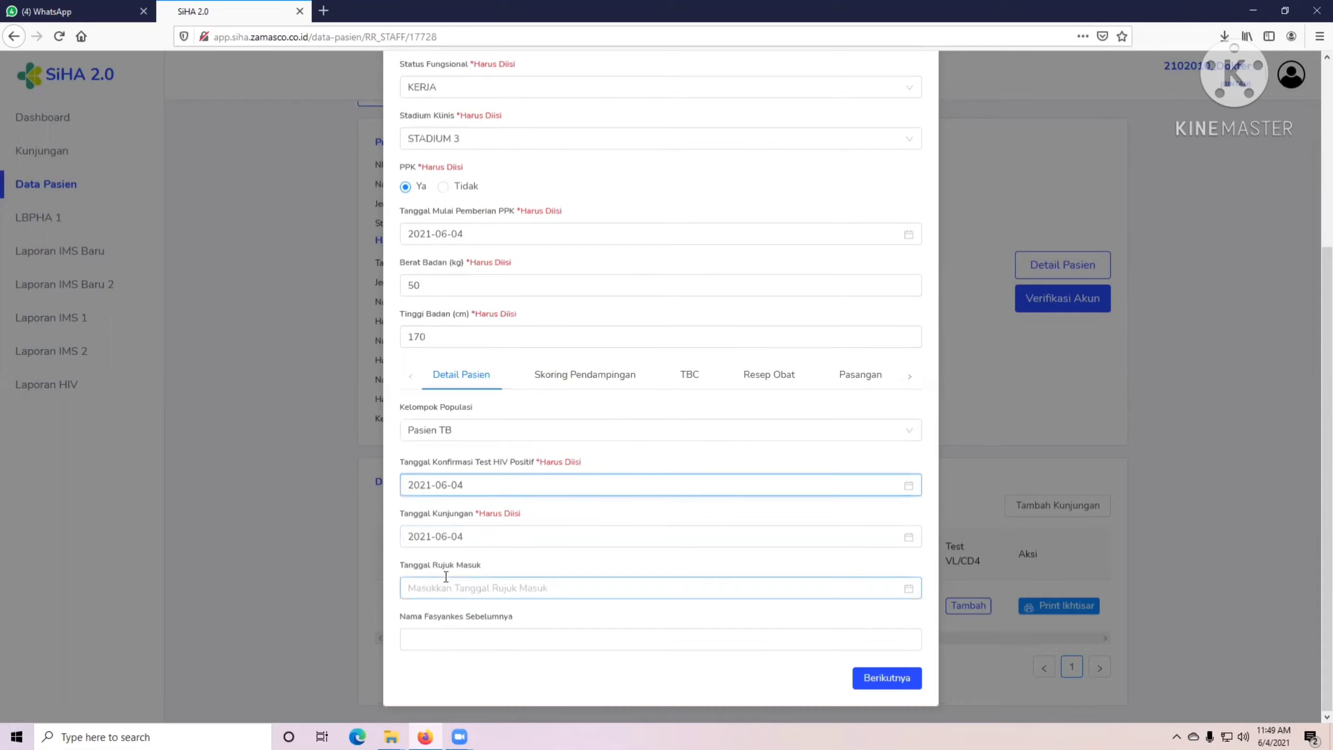
left_click(465, 537)
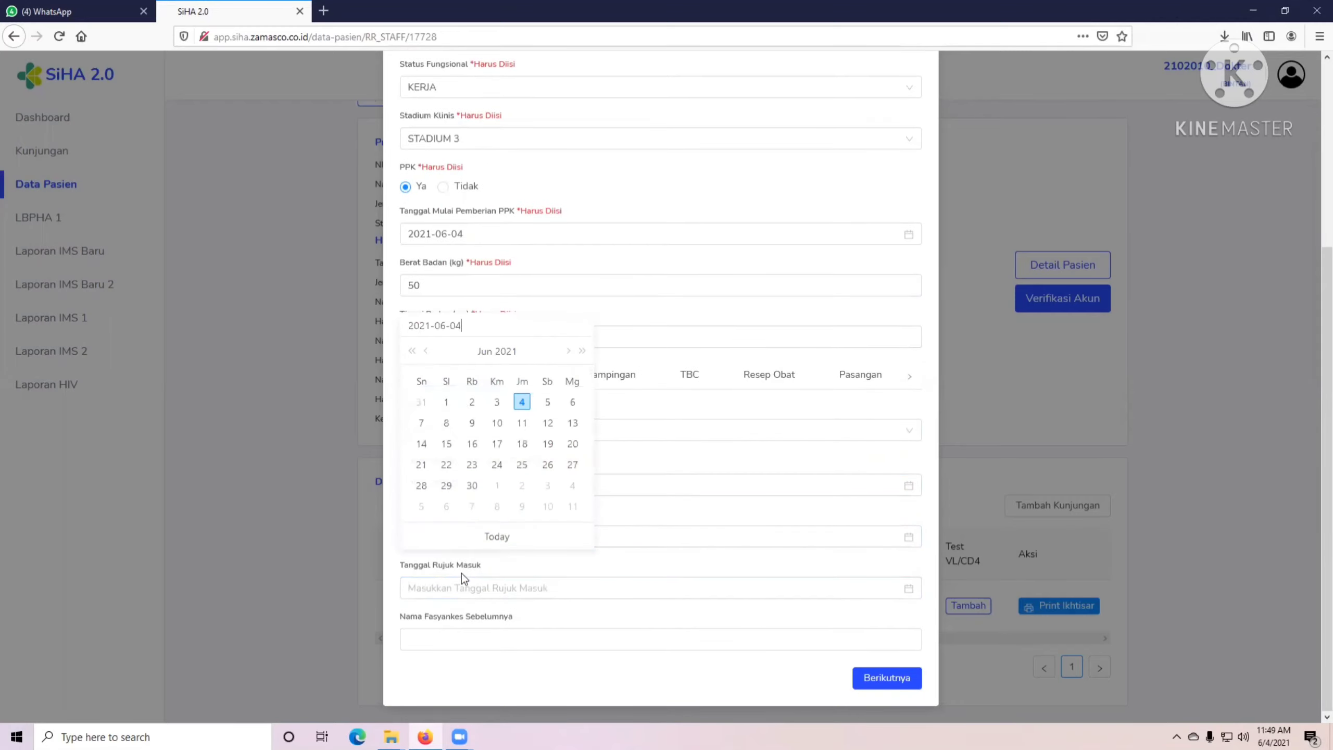
left_click(462, 566)
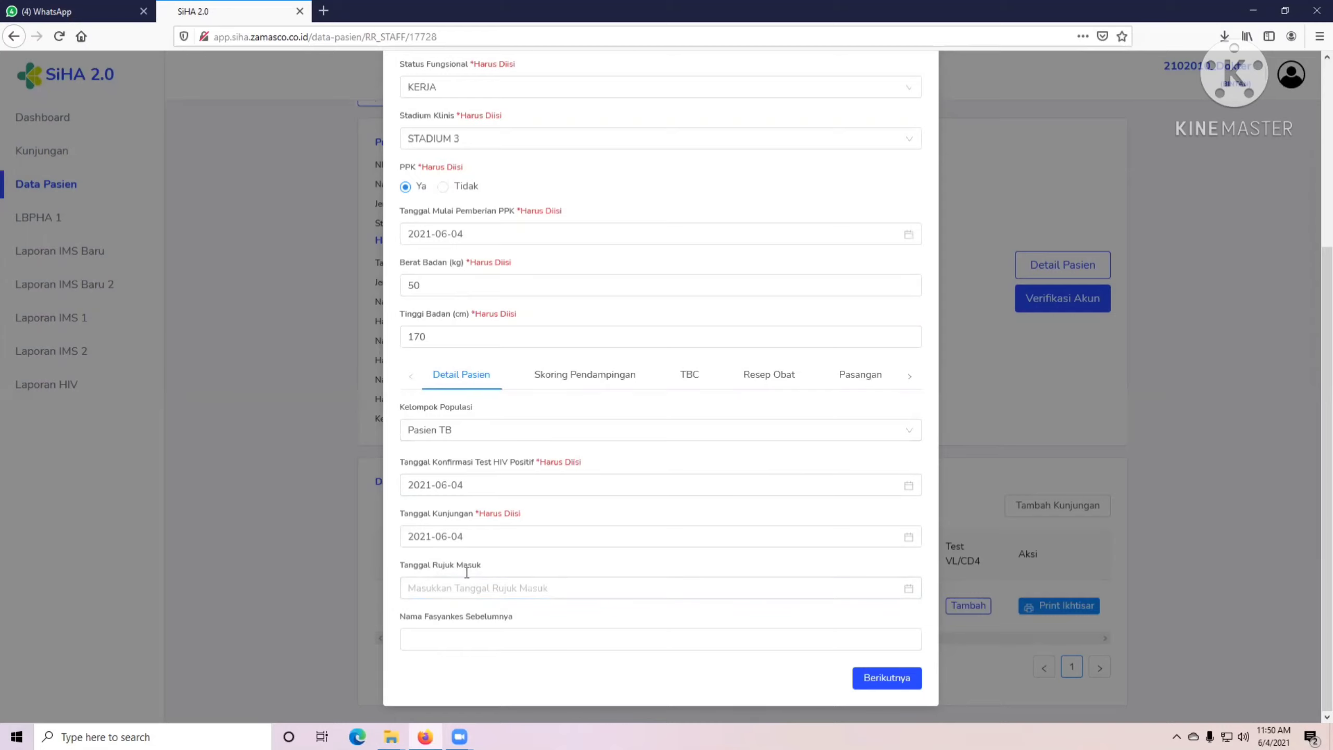
Answer ODHA baru with 'Layanan mampu tes dan pengobatan' and Baru mulai pengobatan with 'Keluhan ringan'.
left_click(914, 684)
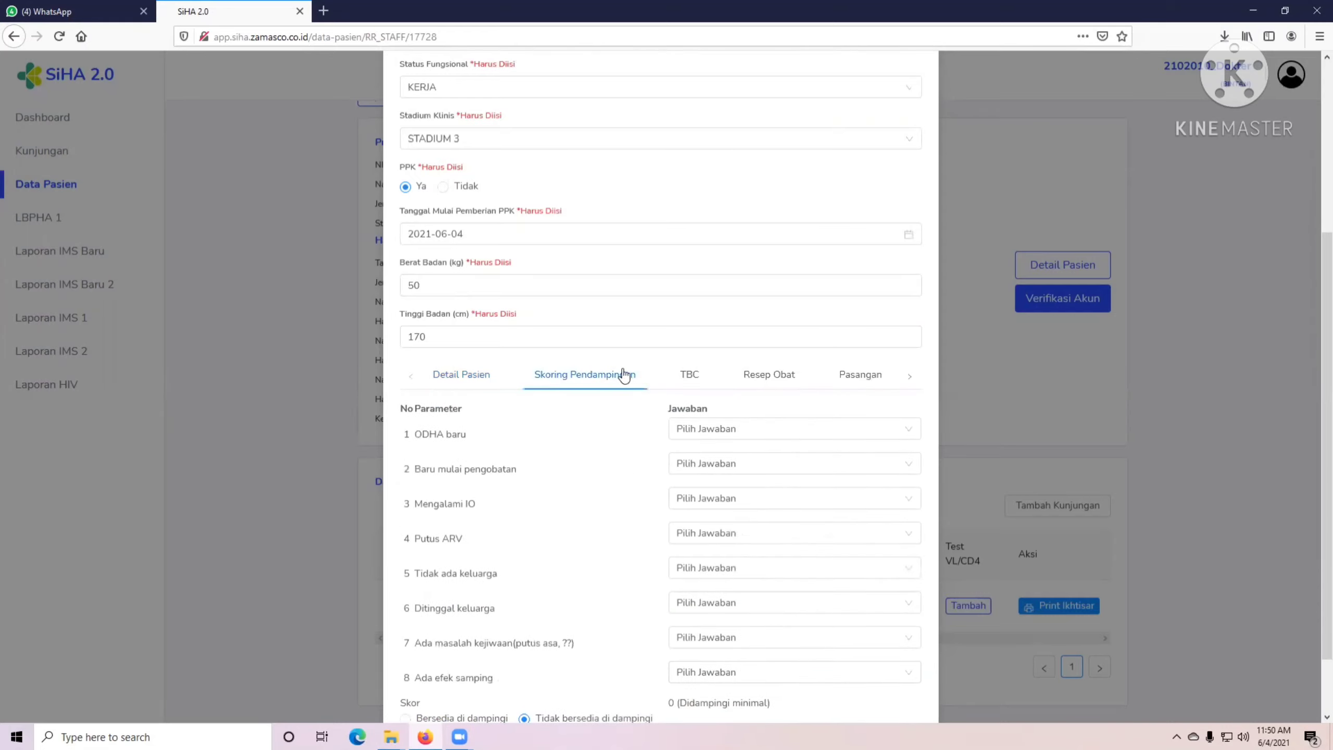
scroll(596, 411, "down", 2)
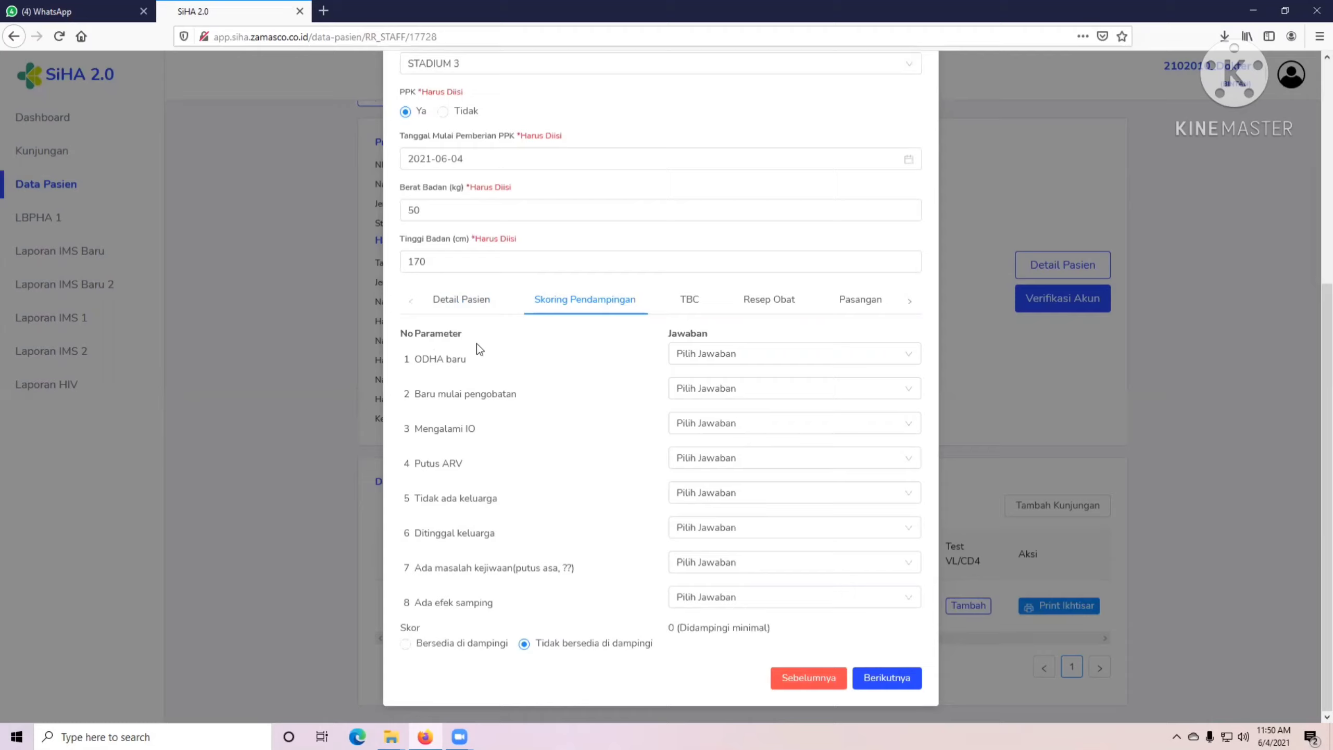
left_click(741, 360)
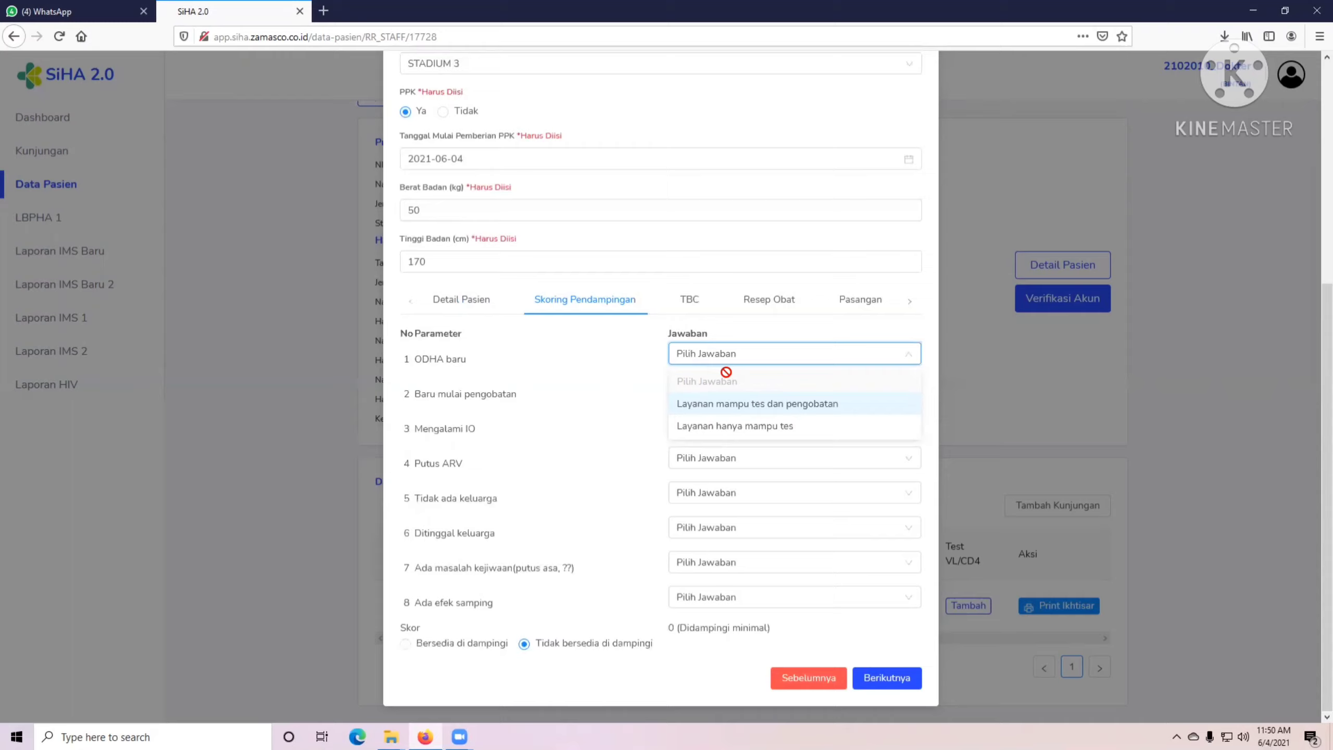
left_click(773, 405)
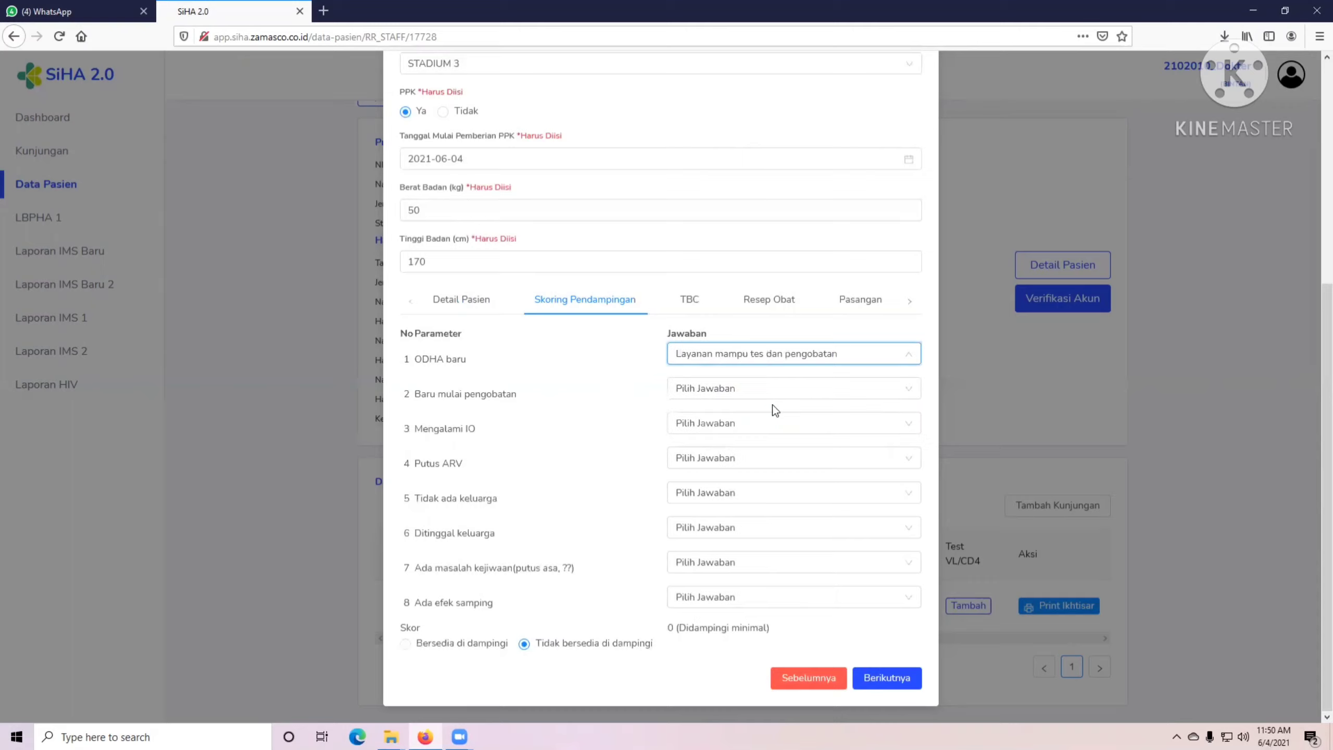
left_click(726, 389)
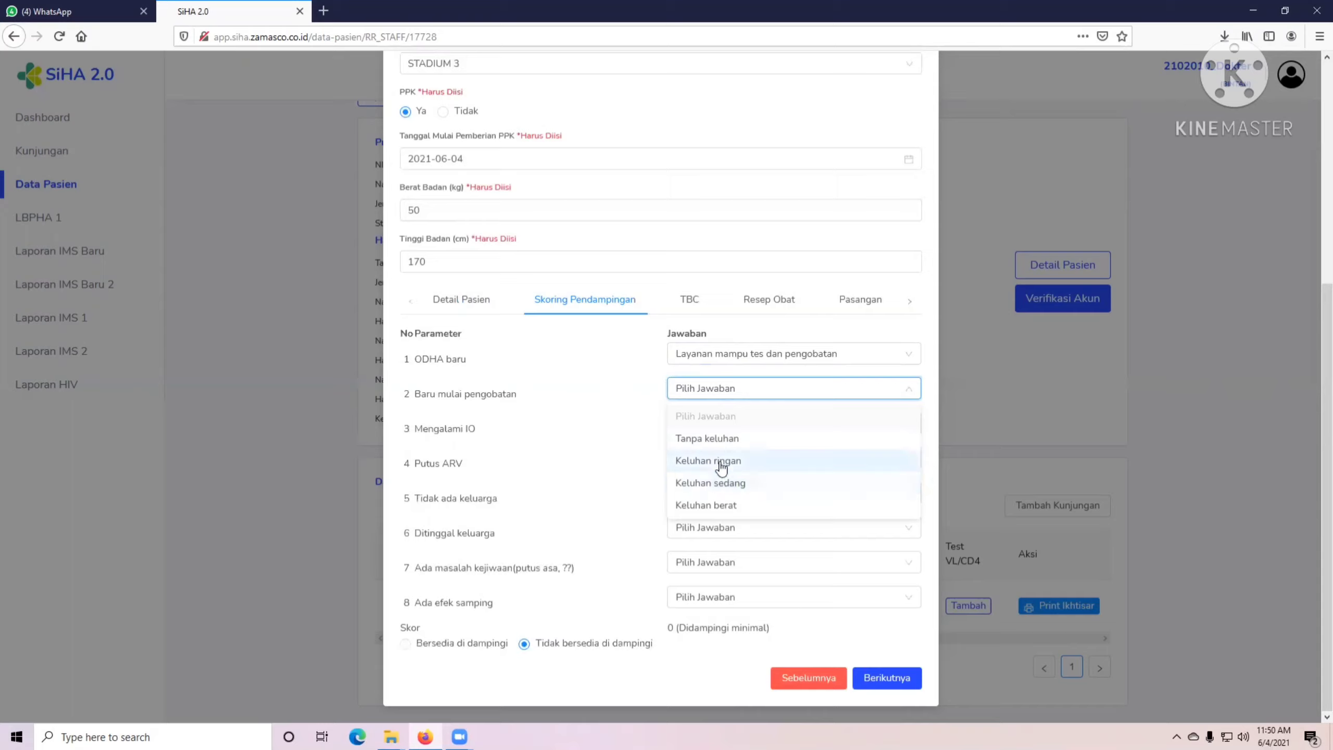
left_click(720, 461)
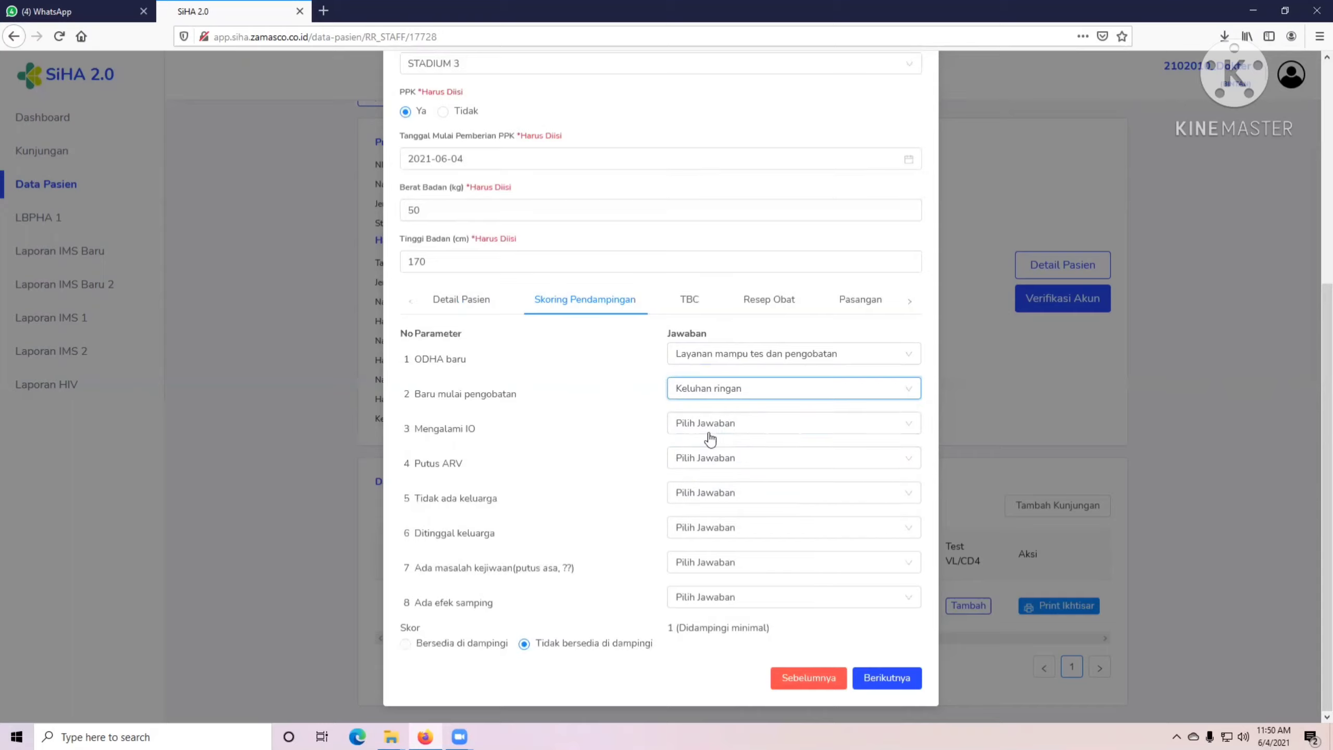
left_click(709, 427)
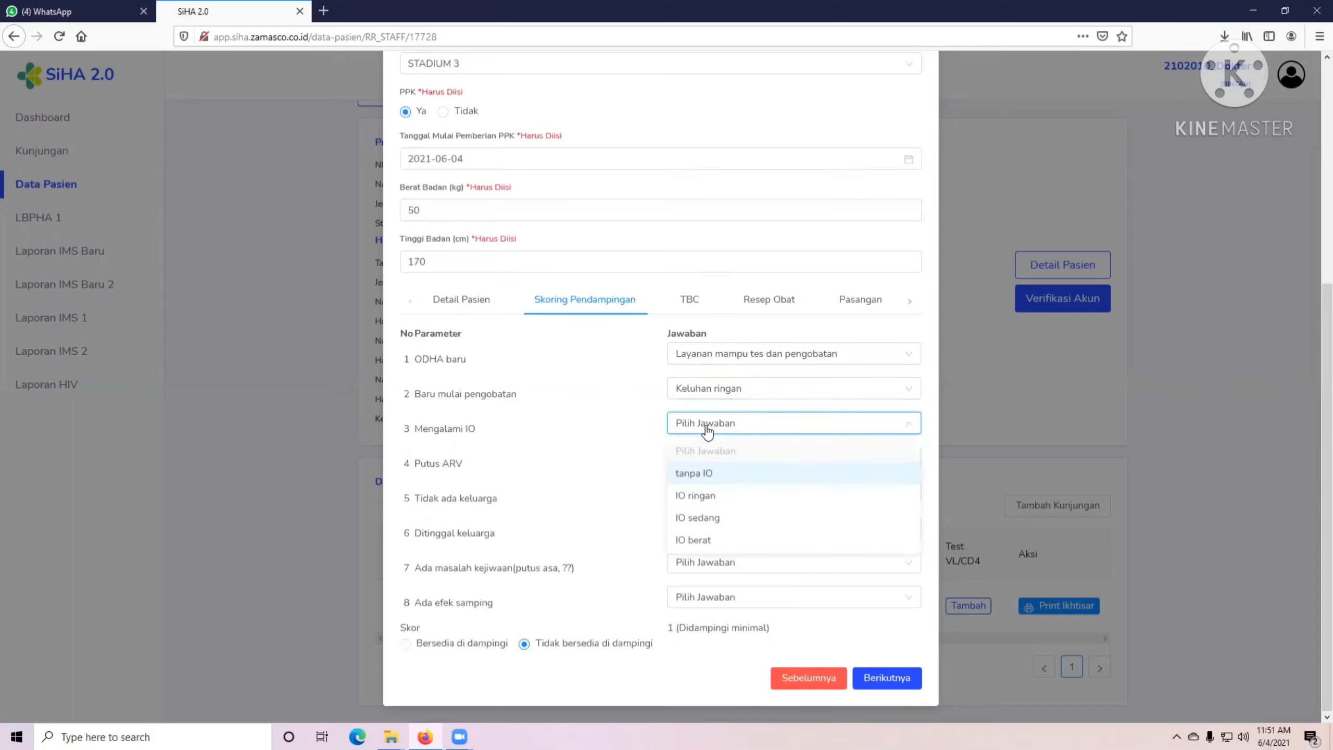
Answer IO ringan for IO, Tidak for Putus ARV, Ada for family, Tidak for Ditinggal keluarga.
left_click(697, 497)
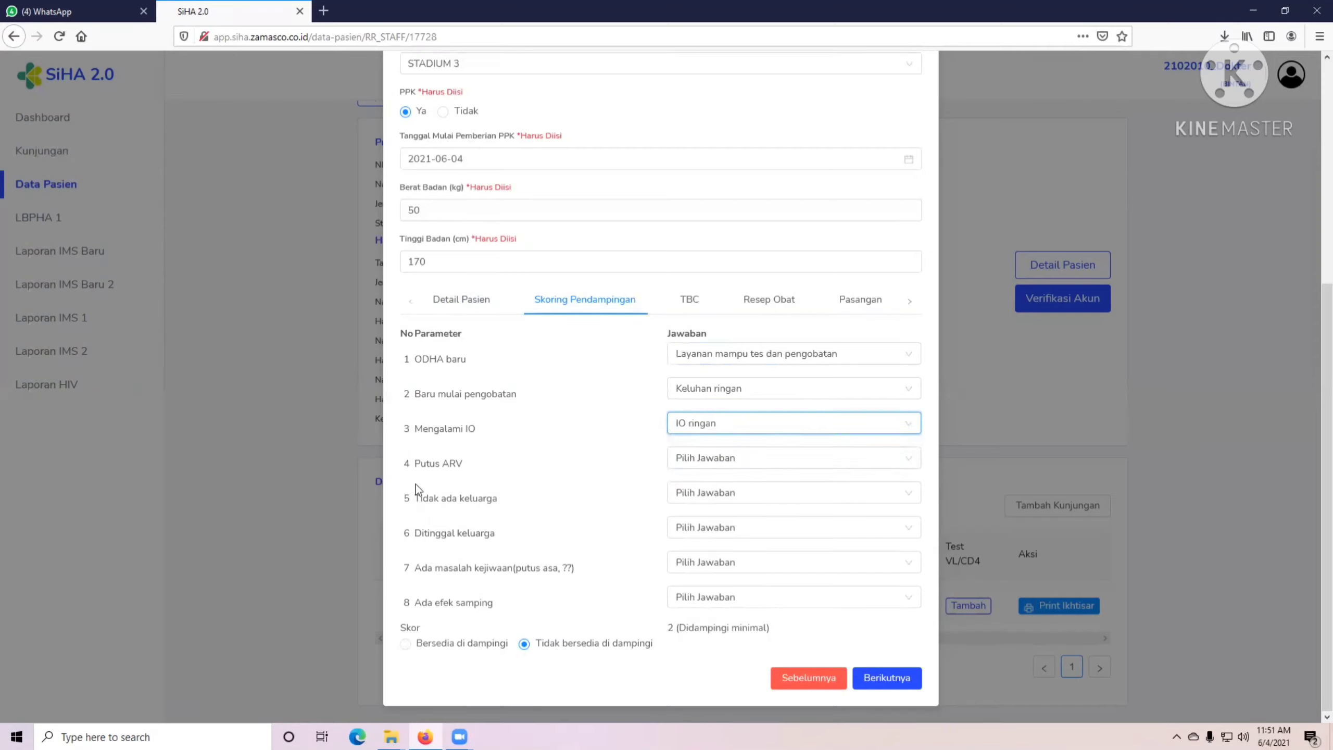
left_click(682, 460)
left_click(692, 506)
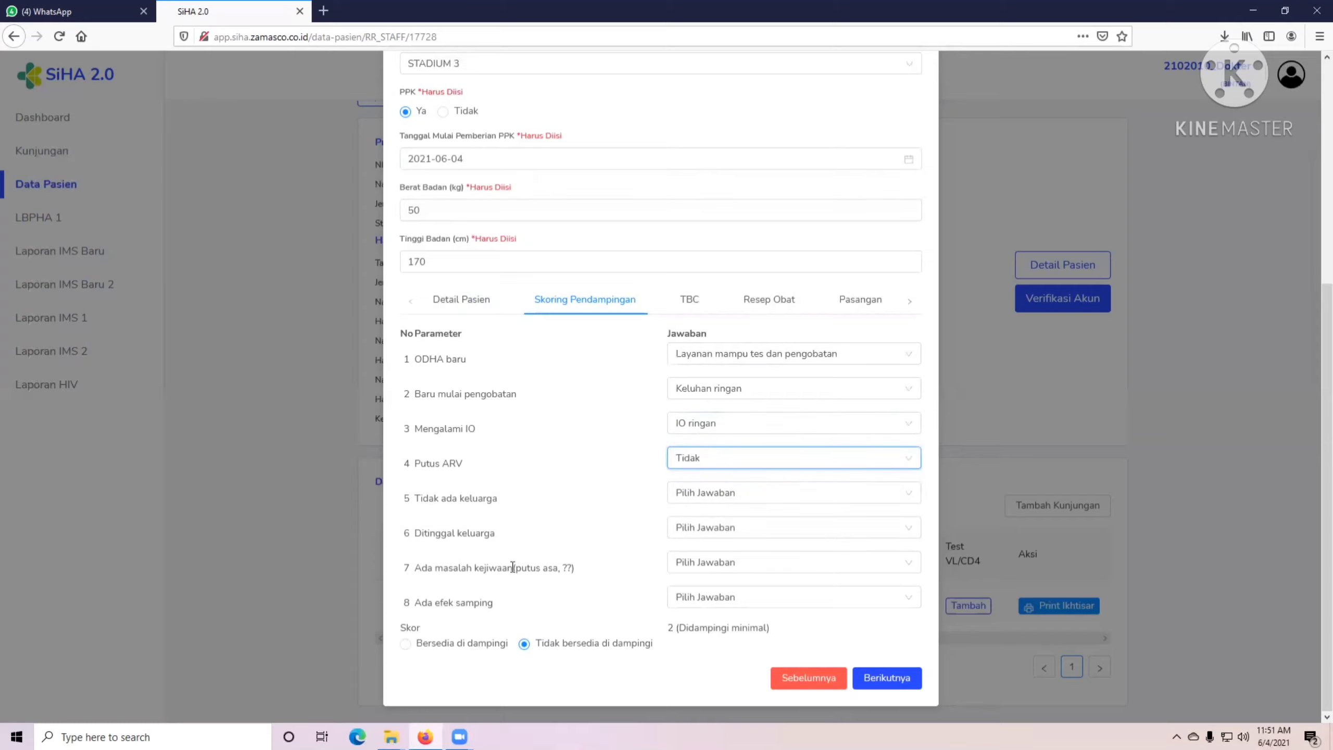
left_click(687, 497)
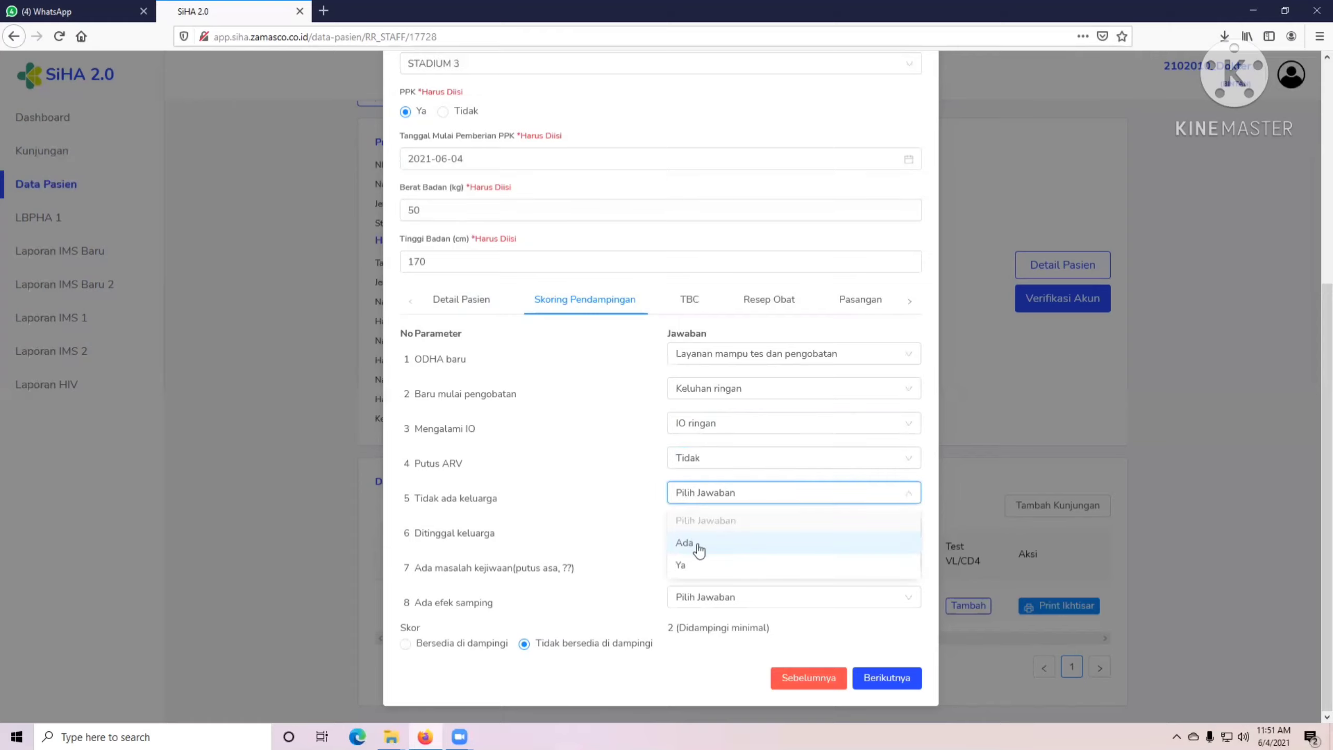
left_click(690, 548)
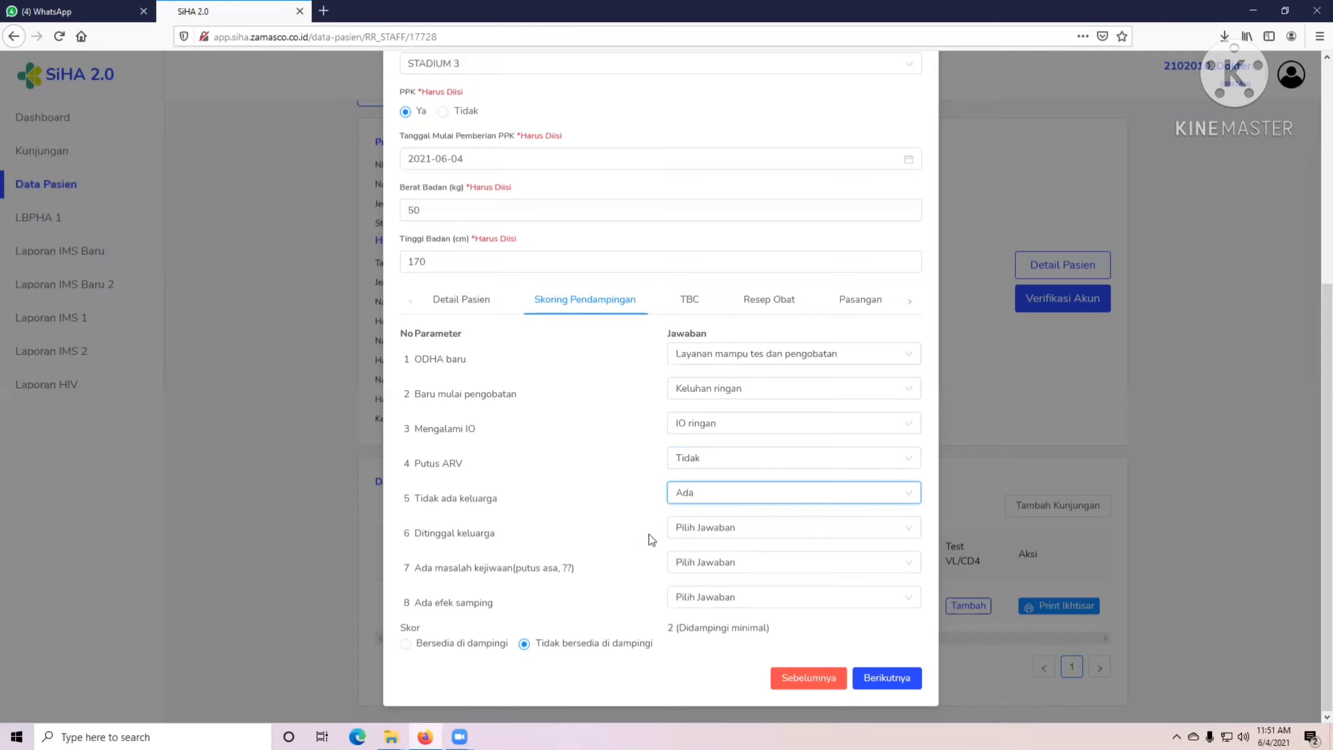
left_click(683, 531)
left_click(691, 579)
Answer Tidak ada for mental health problems and Tidak for side effects.
left_click(687, 562)
left_click(690, 613)
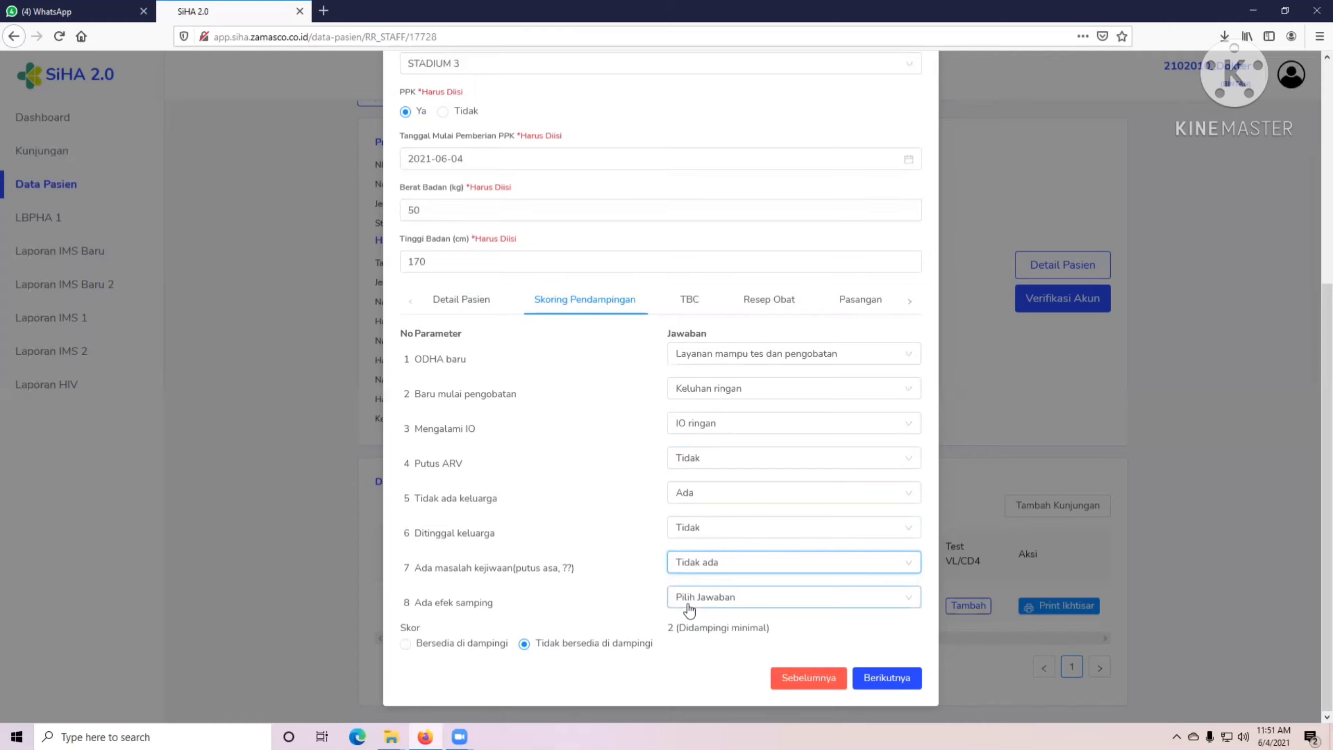
left_click(689, 599)
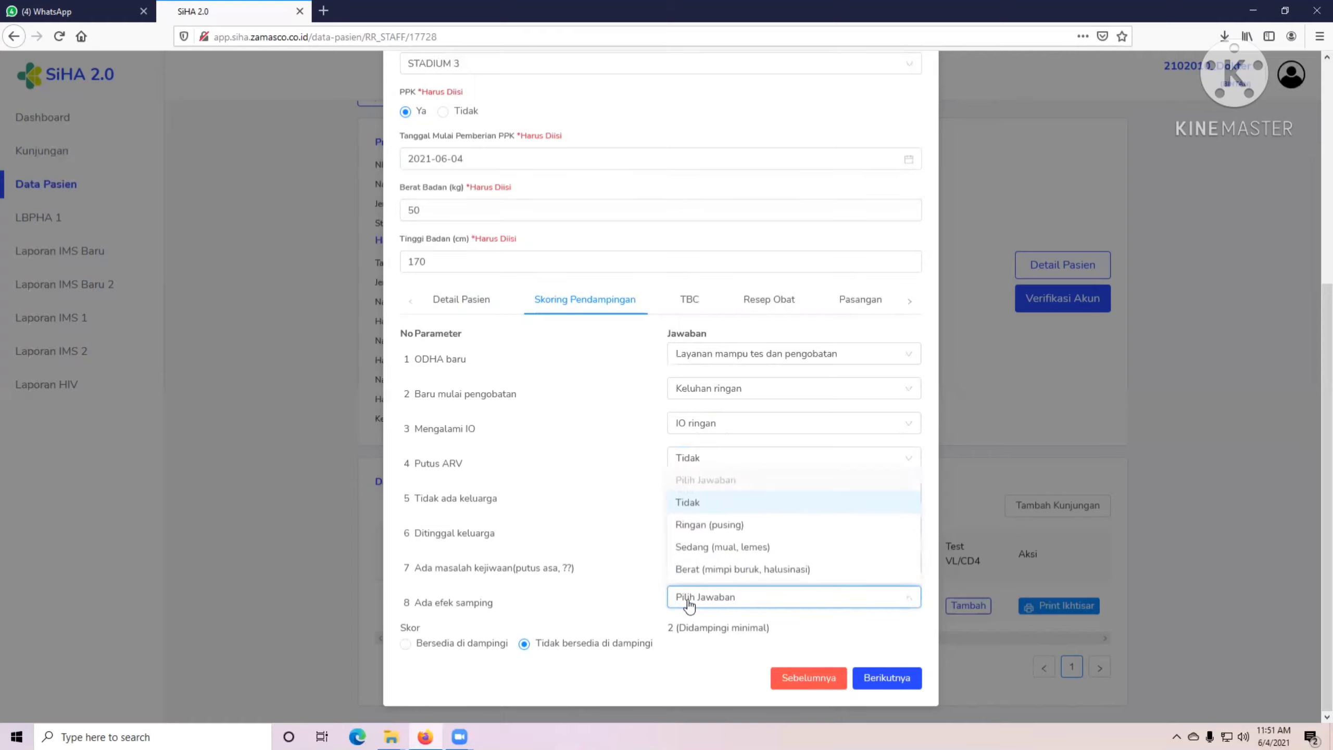
key("Down")
key("Up")
key("Return")
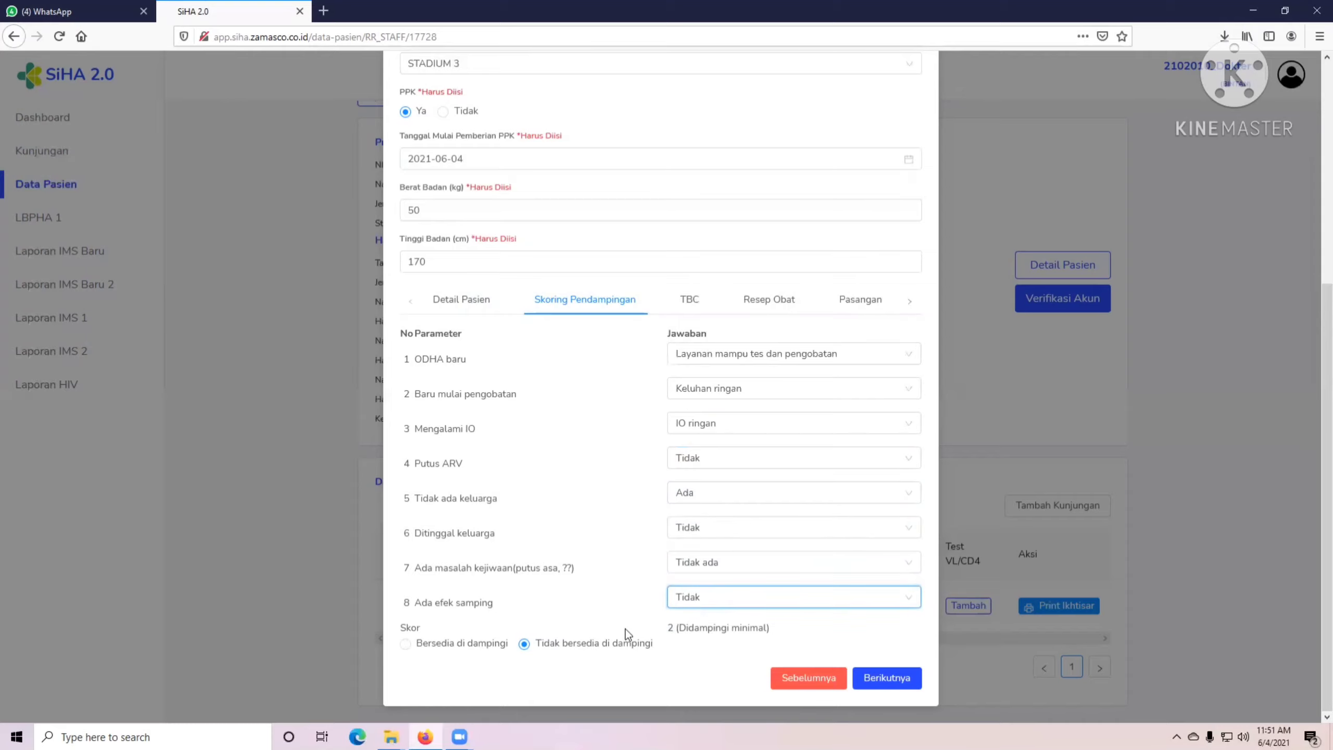
left_click_drag(666, 628, 706, 624)
left_click(737, 623)
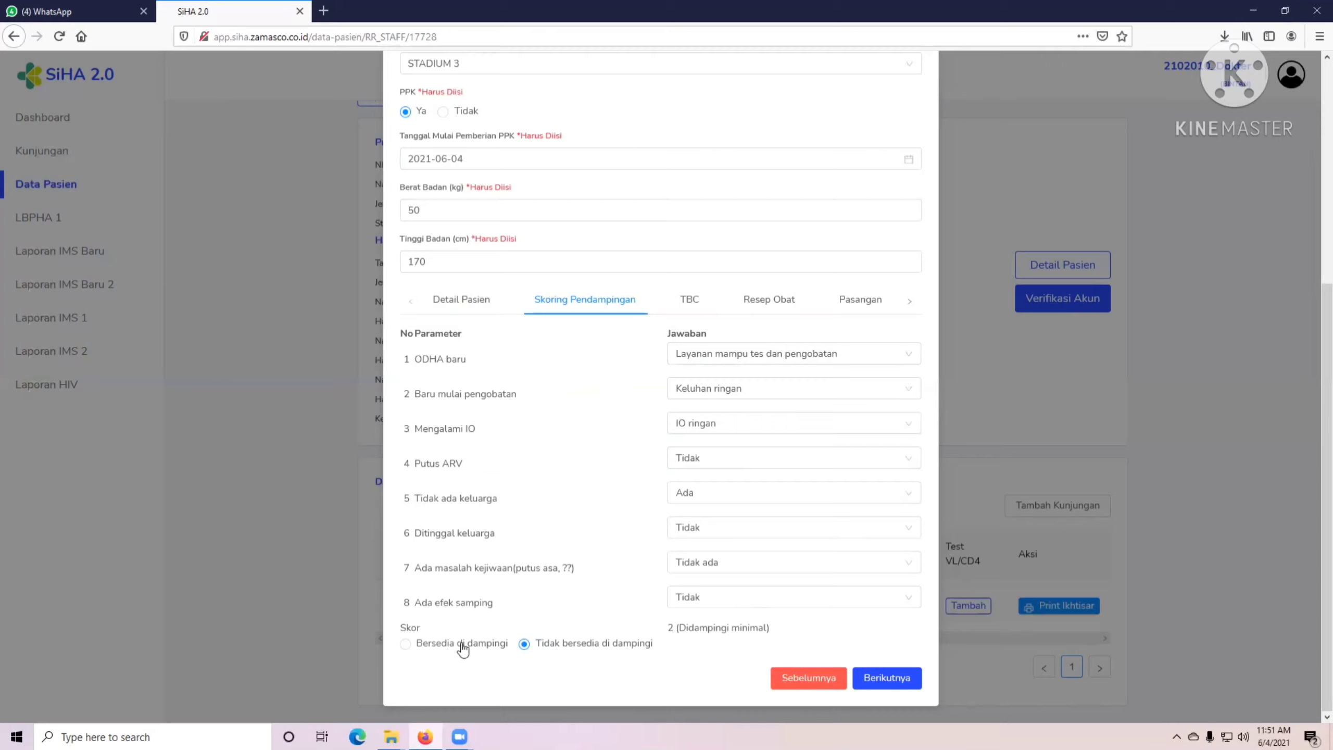
Mark the patient as Bersedia di dampingi with SPIRITIA as the accompanying LSM.
left_click(411, 651)
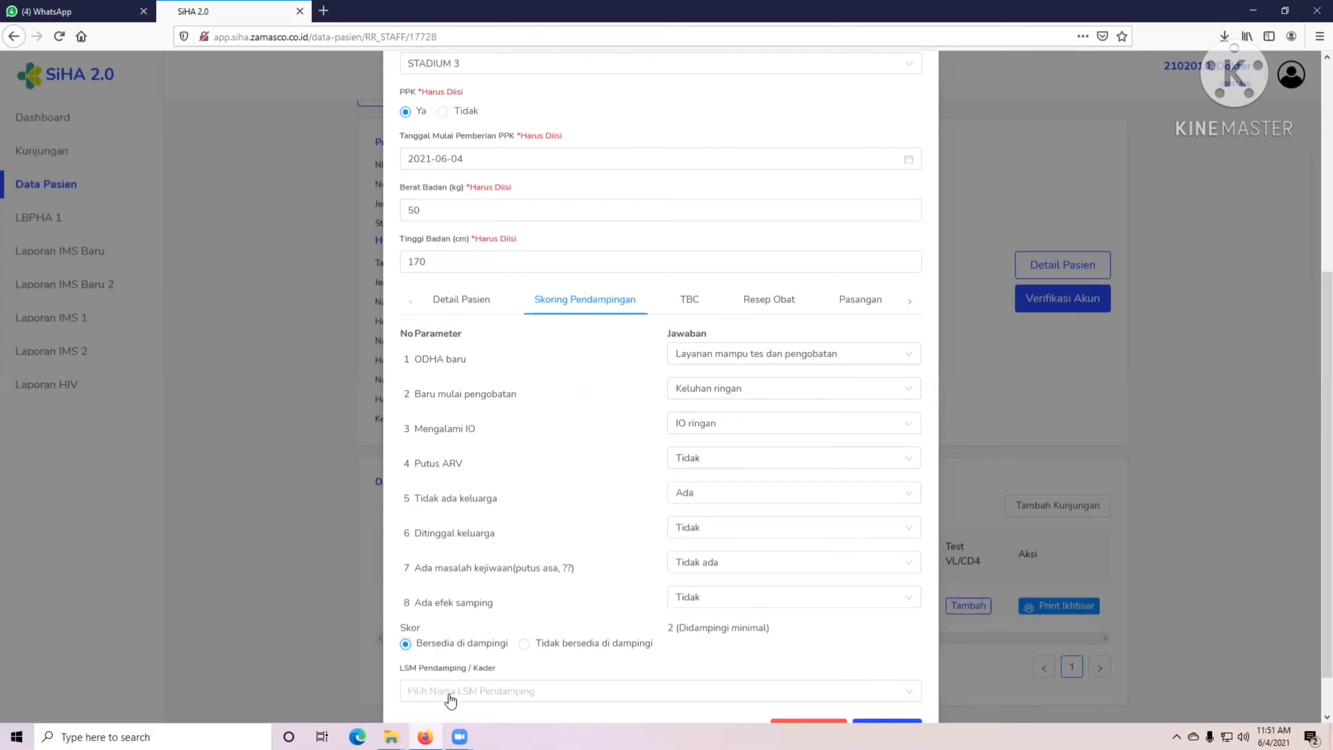
scroll(451, 646, "down", 1)
left_click(455, 648)
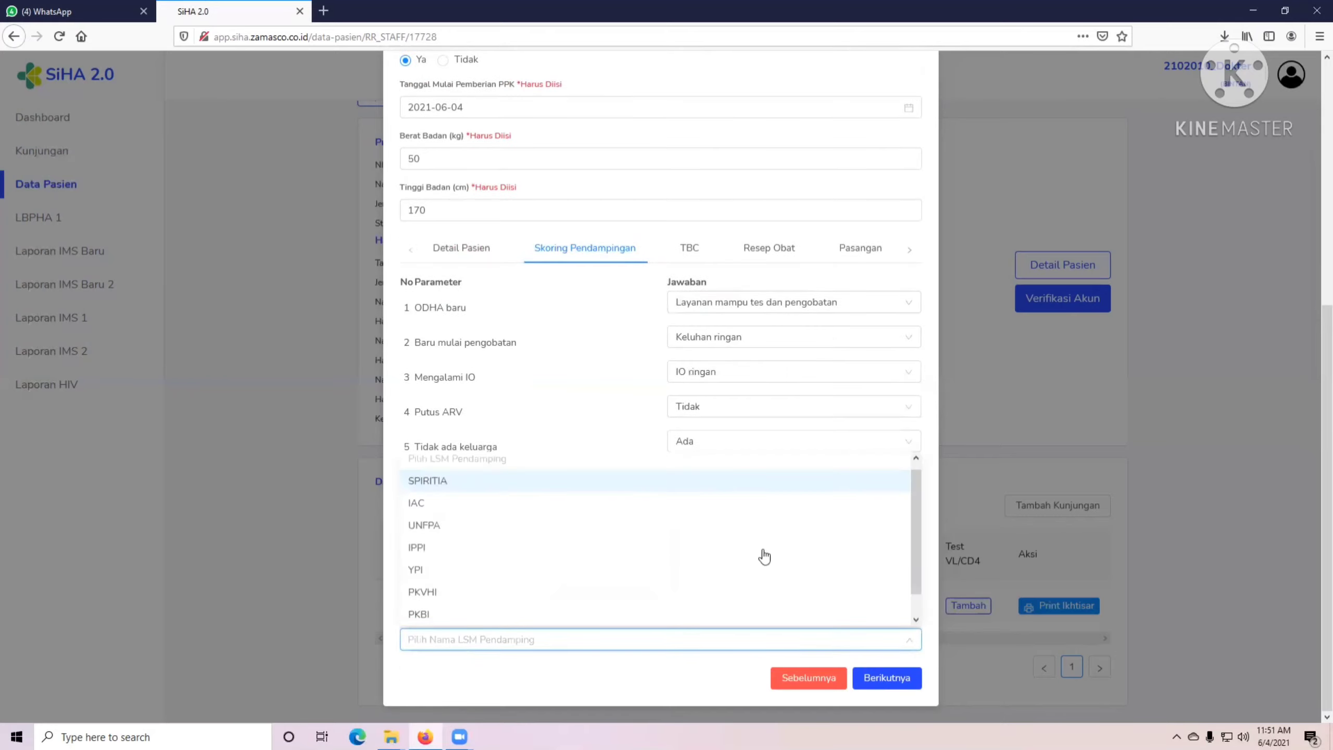
mouse_move(914, 524)
left_mouse_down()
mouse_move(913, 581)
mouse_move(912, 536)
left_mouse_up()
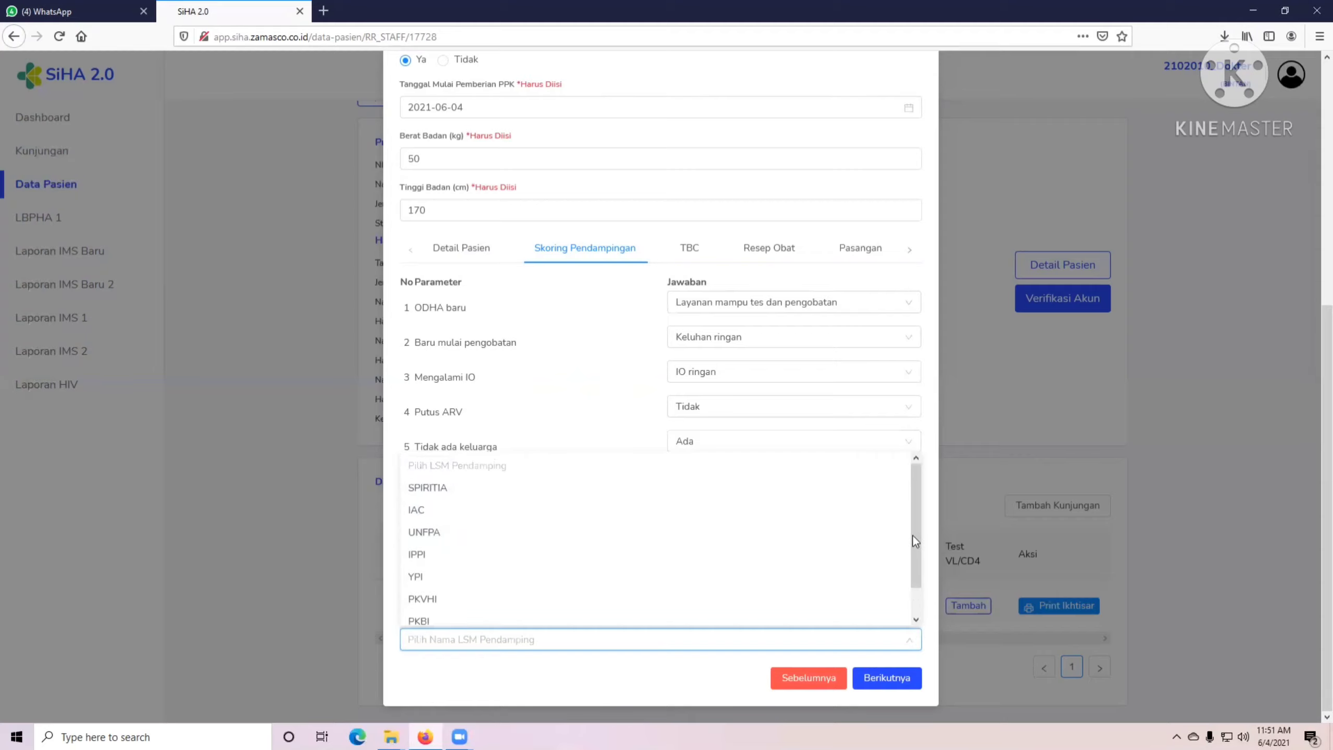
left_click(435, 490)
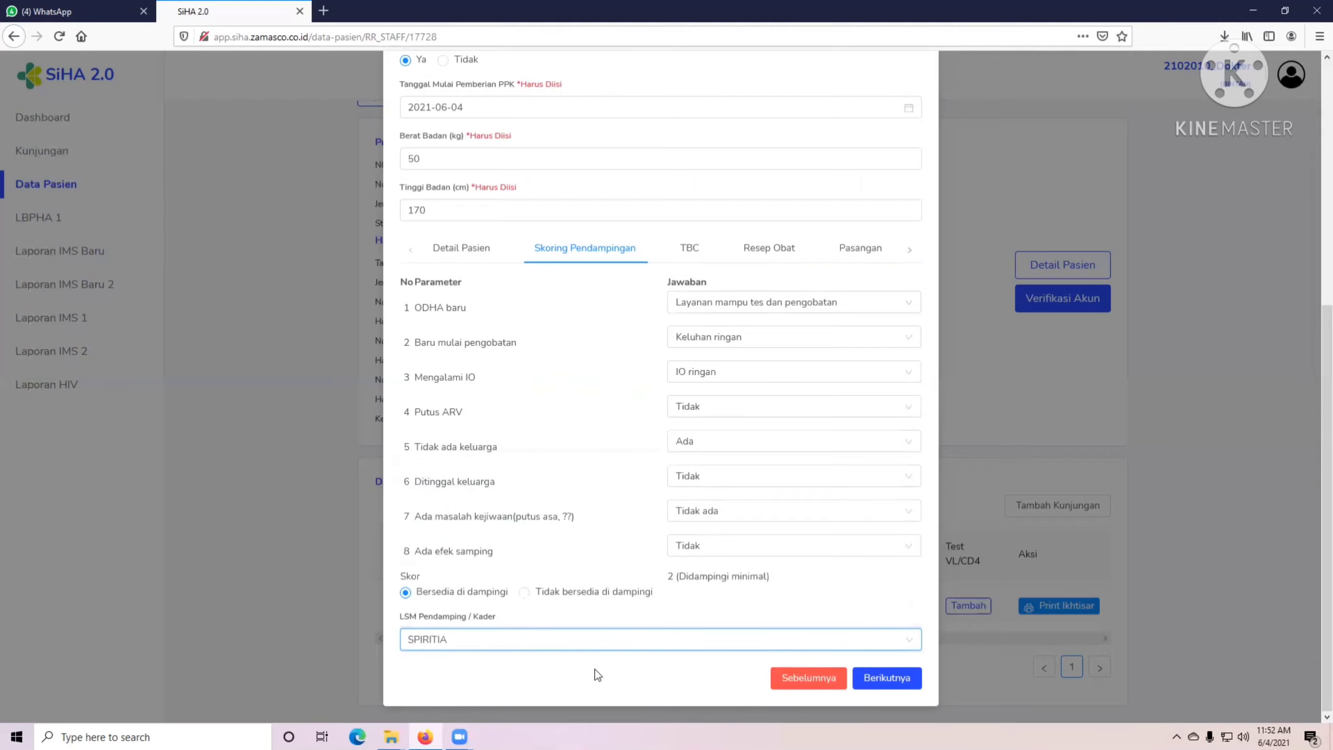
In the TBC section, set Status TB to POSITIF TB and Diberi OAT to Ya.
left_click(880, 678)
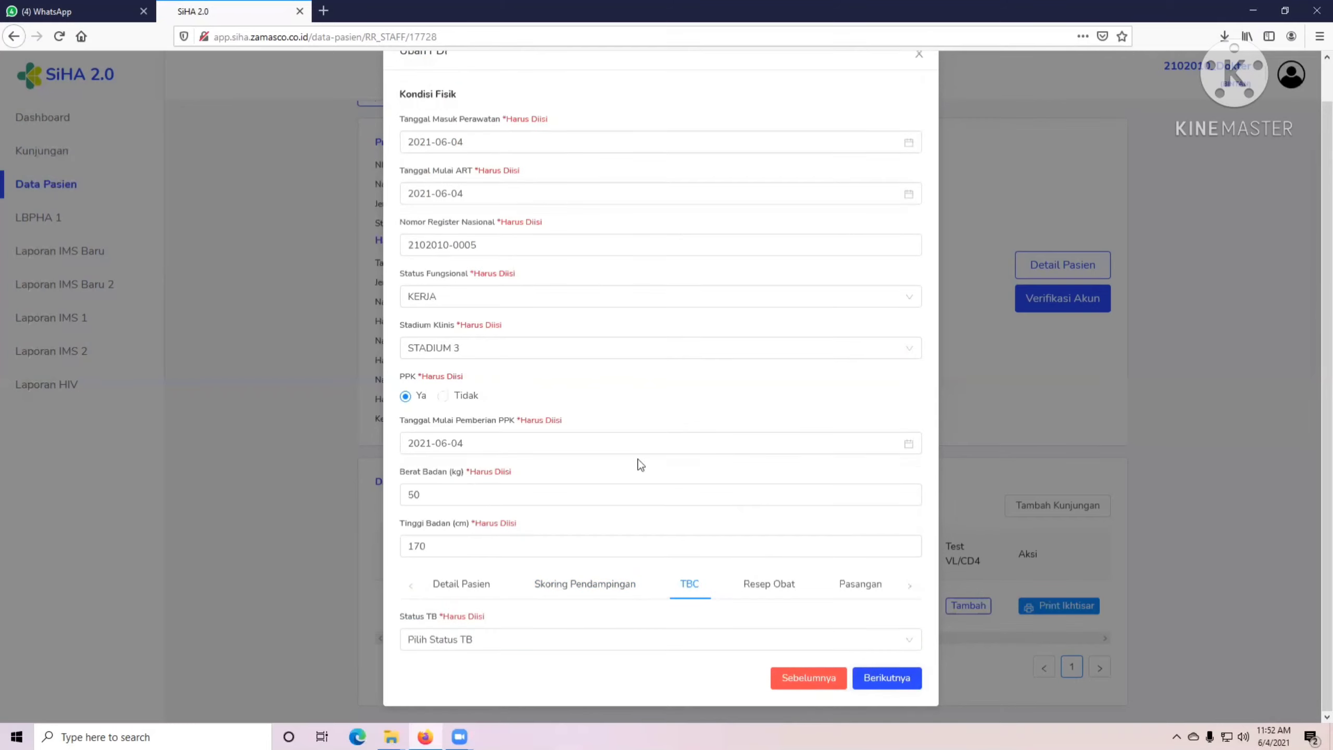
left_click(517, 649)
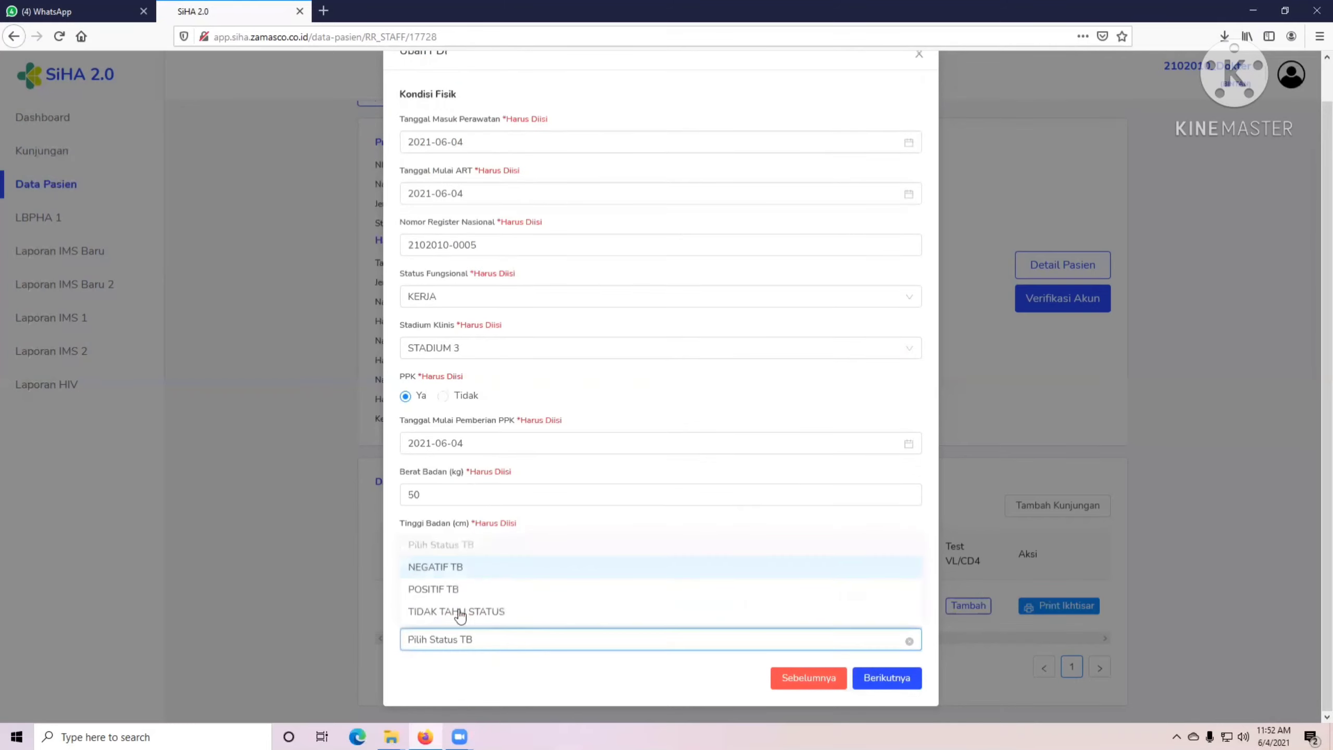
left_click(437, 591)
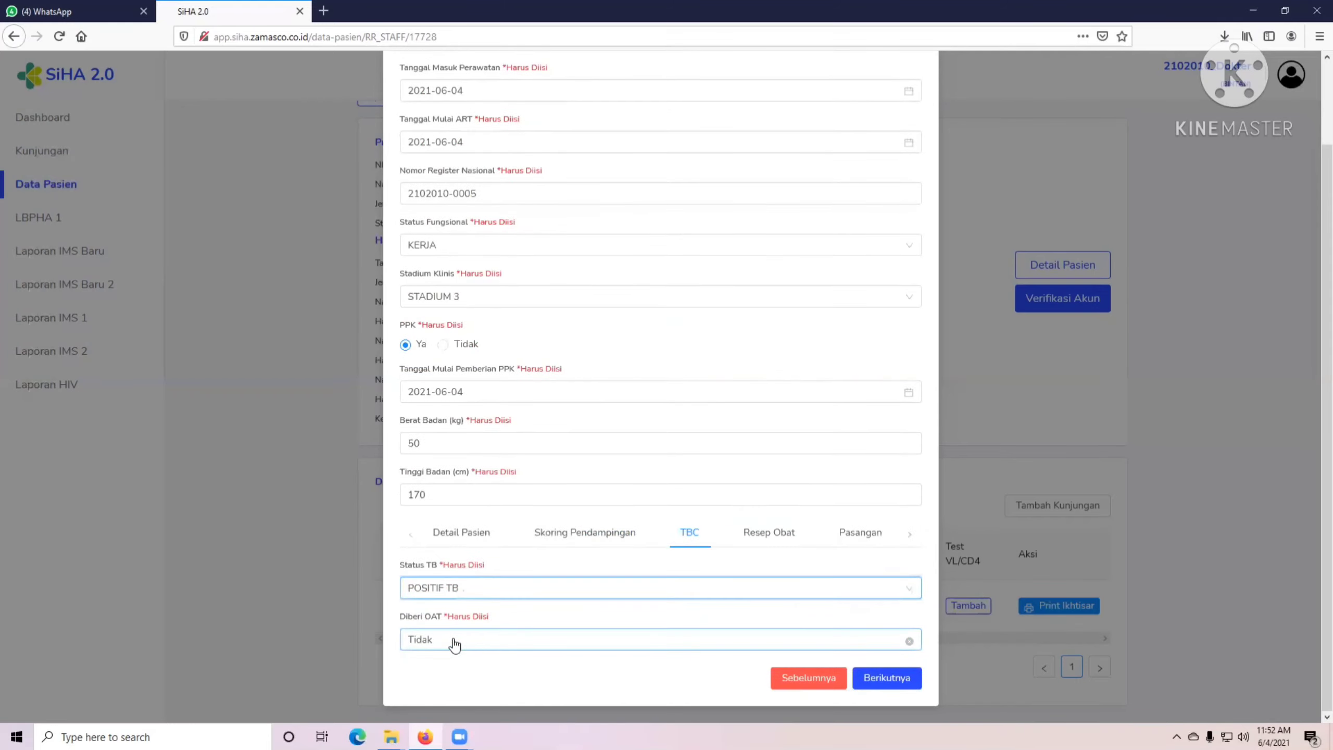
left_click(443, 641)
left_click(415, 590)
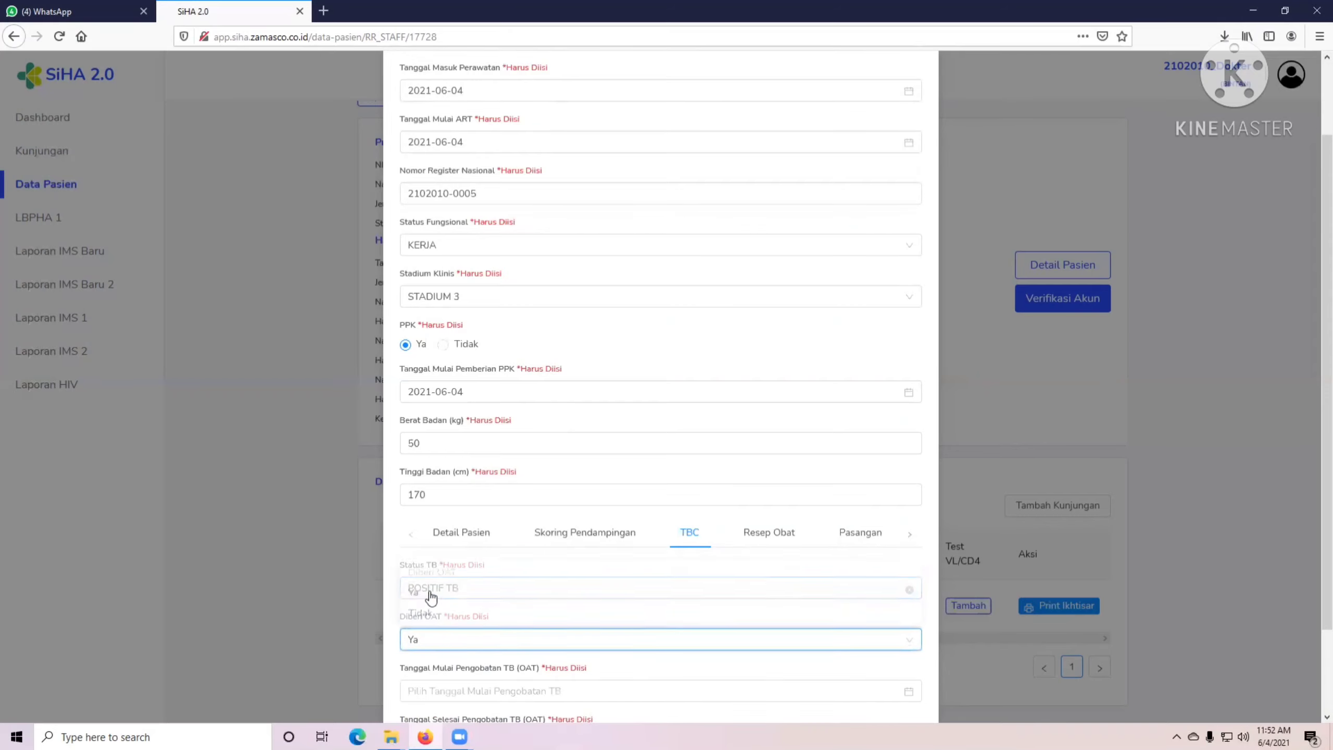
Set the OAT treatment period from 2021-05-01 to 2021-11-01.
scroll(462, 588, "down", 2)
left_click(464, 587)
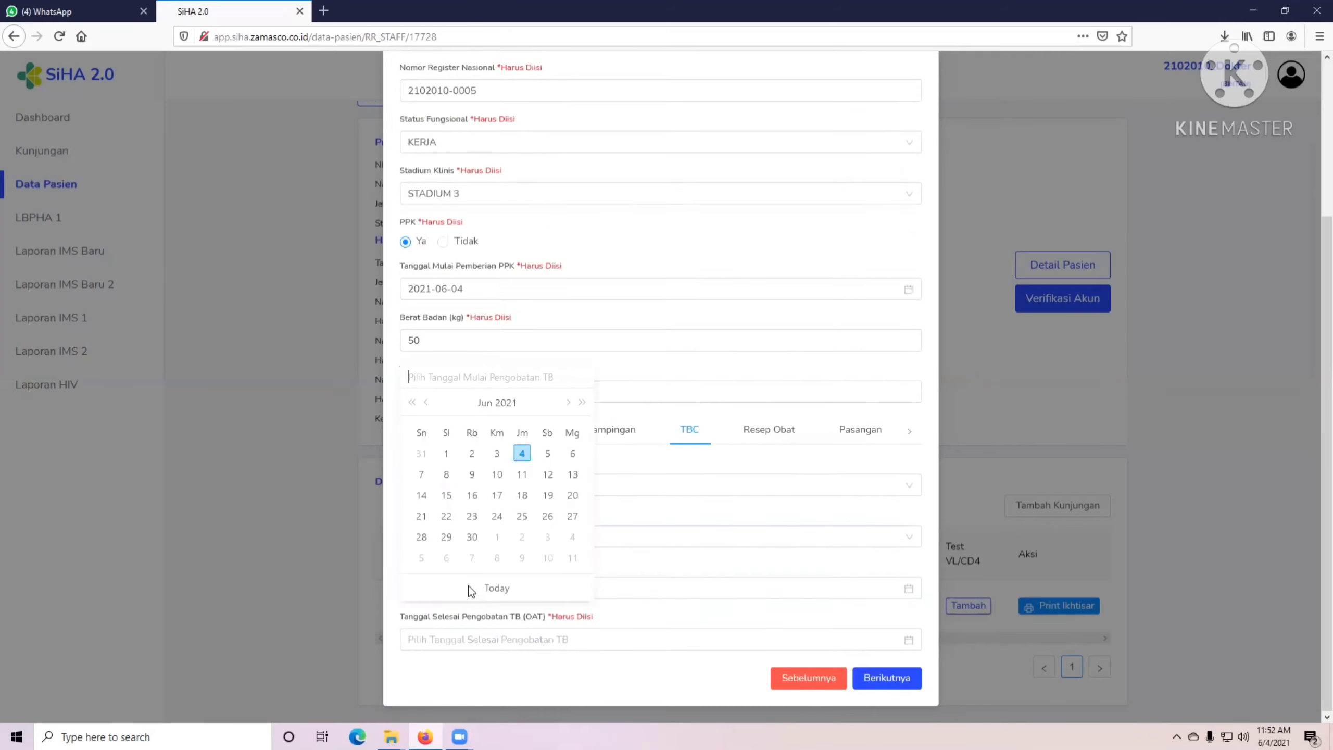
left_click(425, 402)
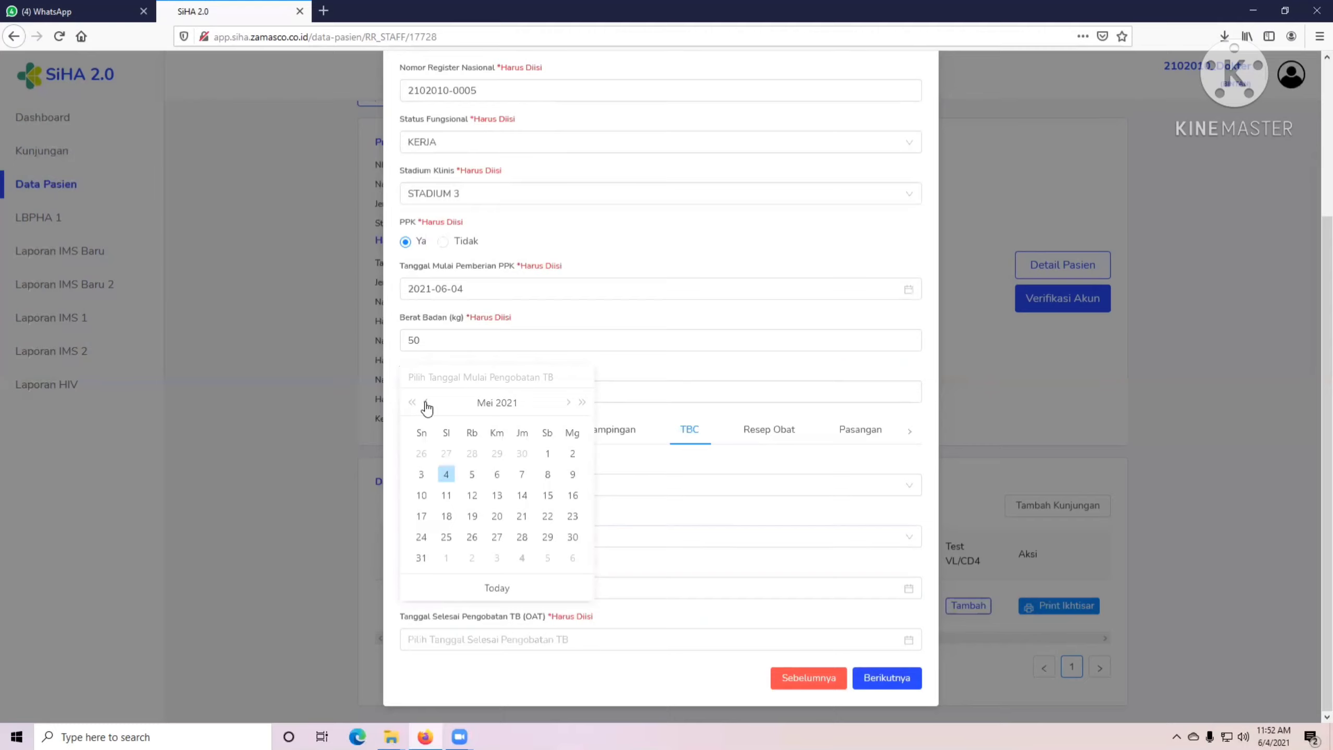
left_click(546, 454)
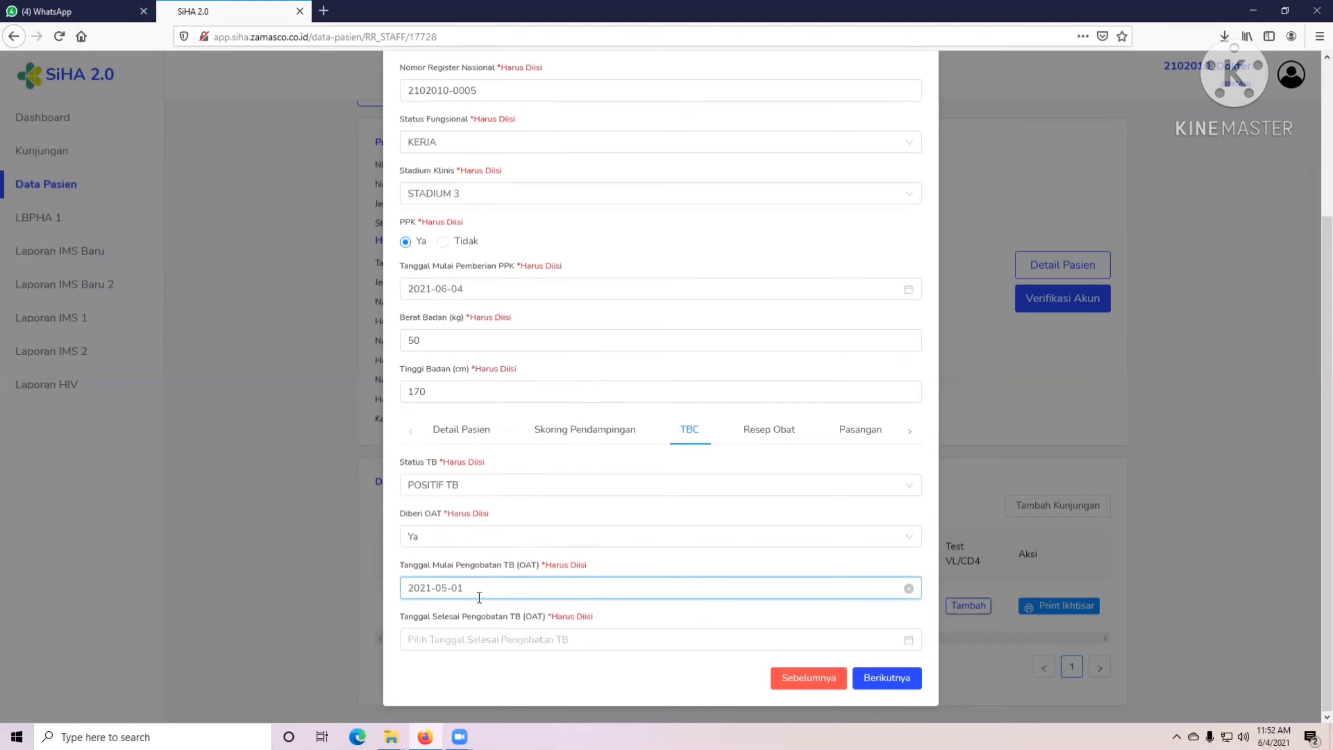
left_click(476, 641)
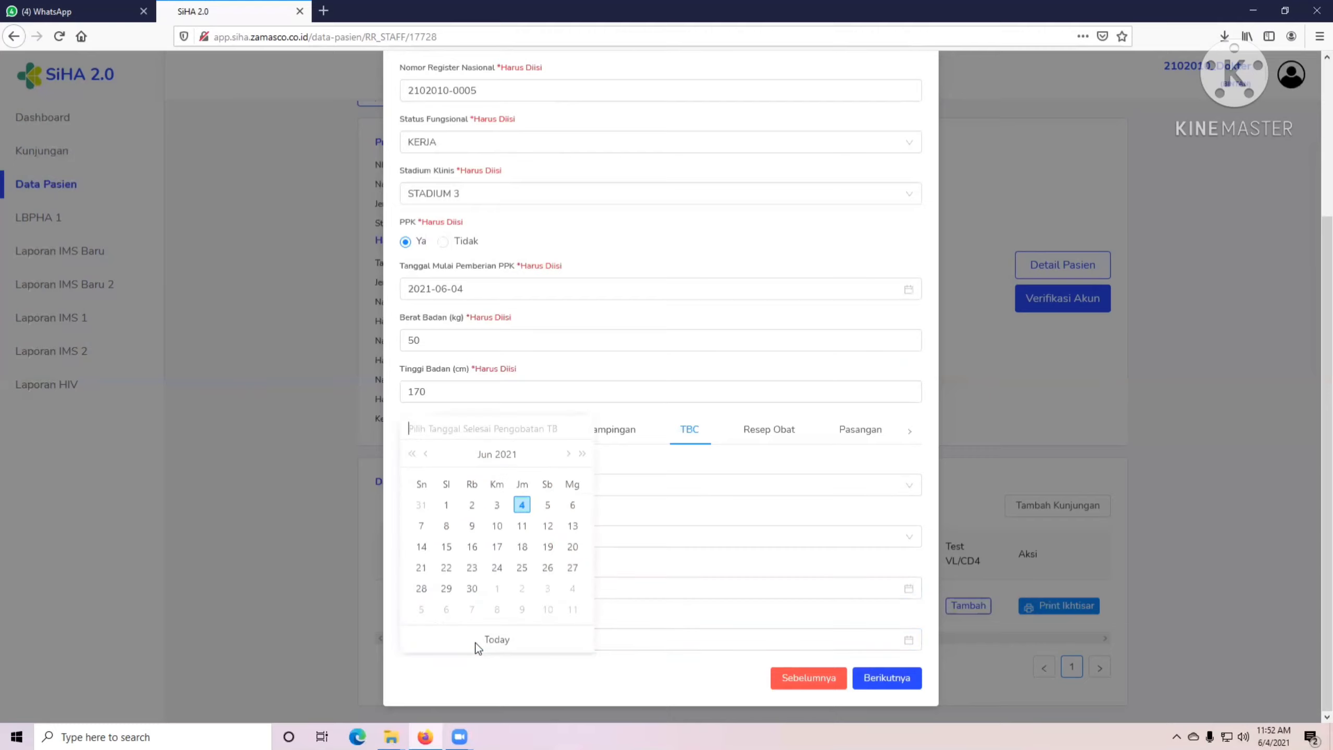
left_click(568, 455)
left_click(569, 455)
left_click(569, 455)
left_click(569, 455)
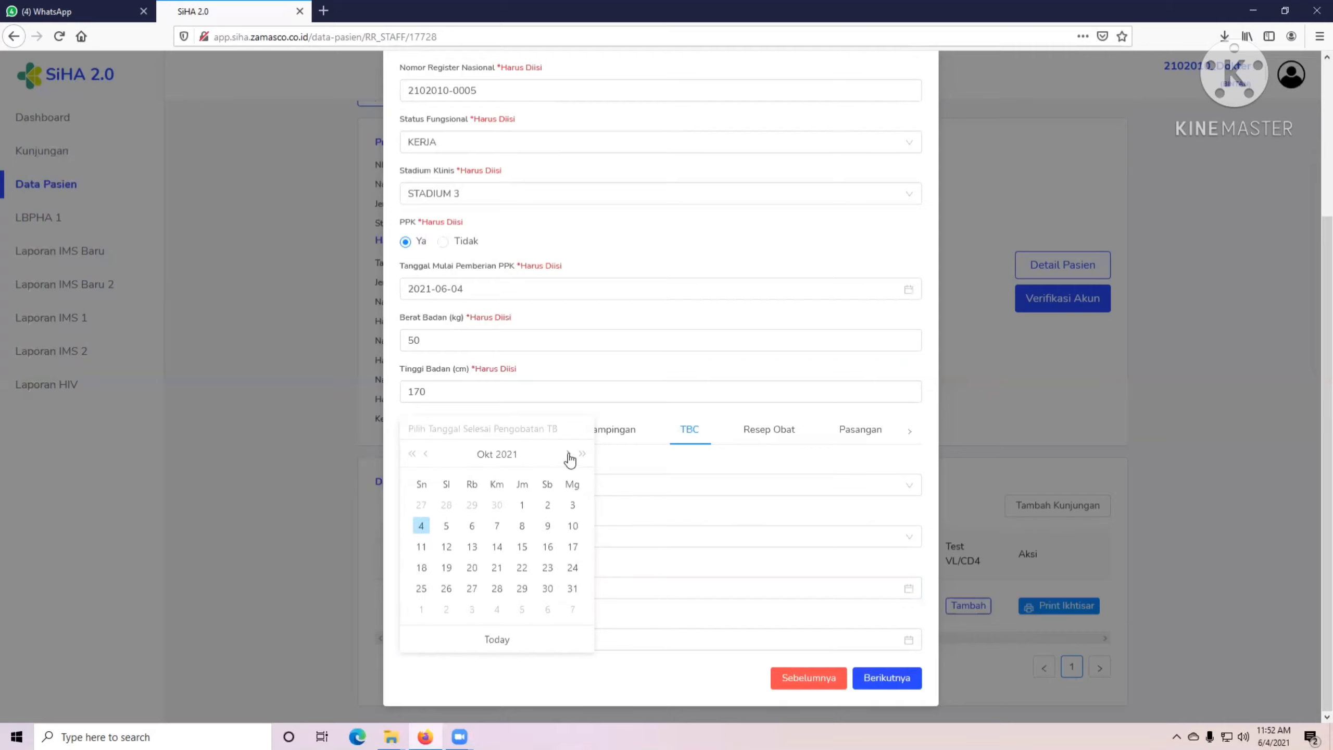
left_click(569, 455)
left_click(421, 505)
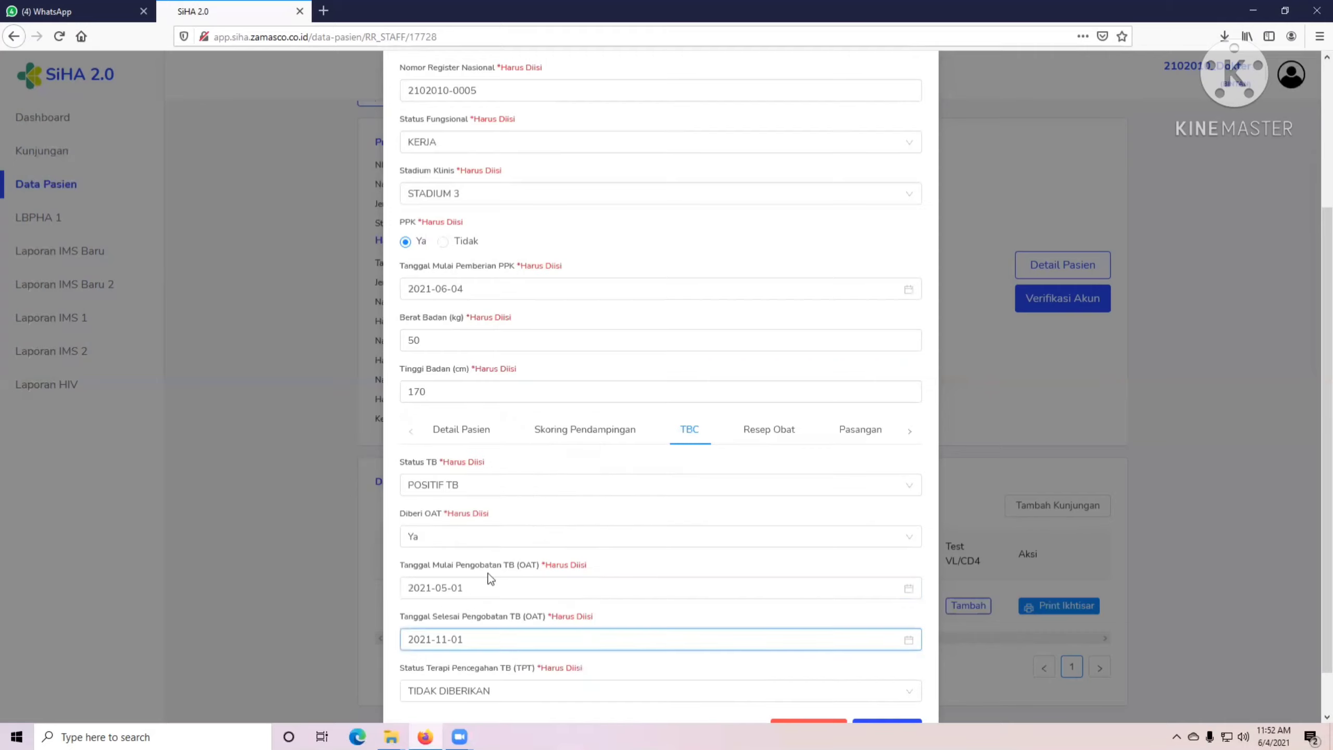
Keep TPT as TIDAK DIBERIKAN and move on to the prescription section.
scroll(535, 581, "down", 1)
left_click(498, 640)
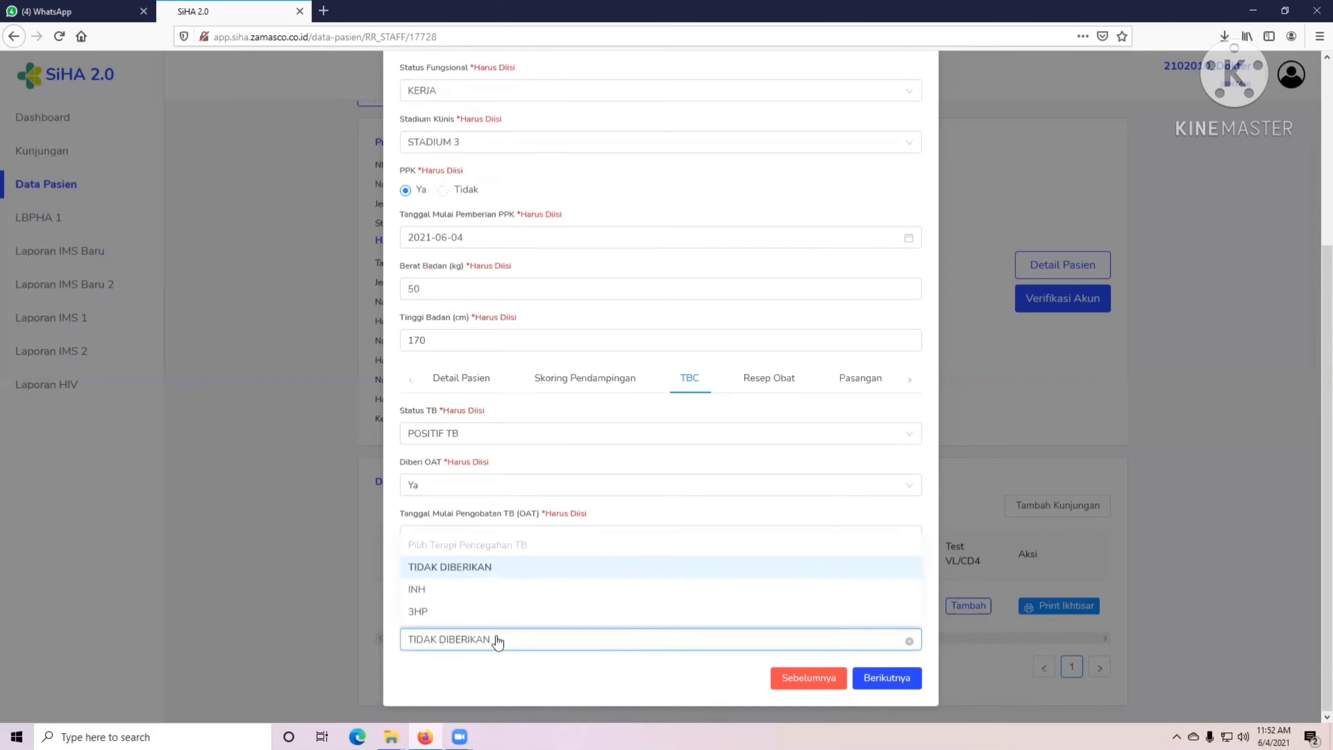
left_click(473, 570)
left_click(535, 695)
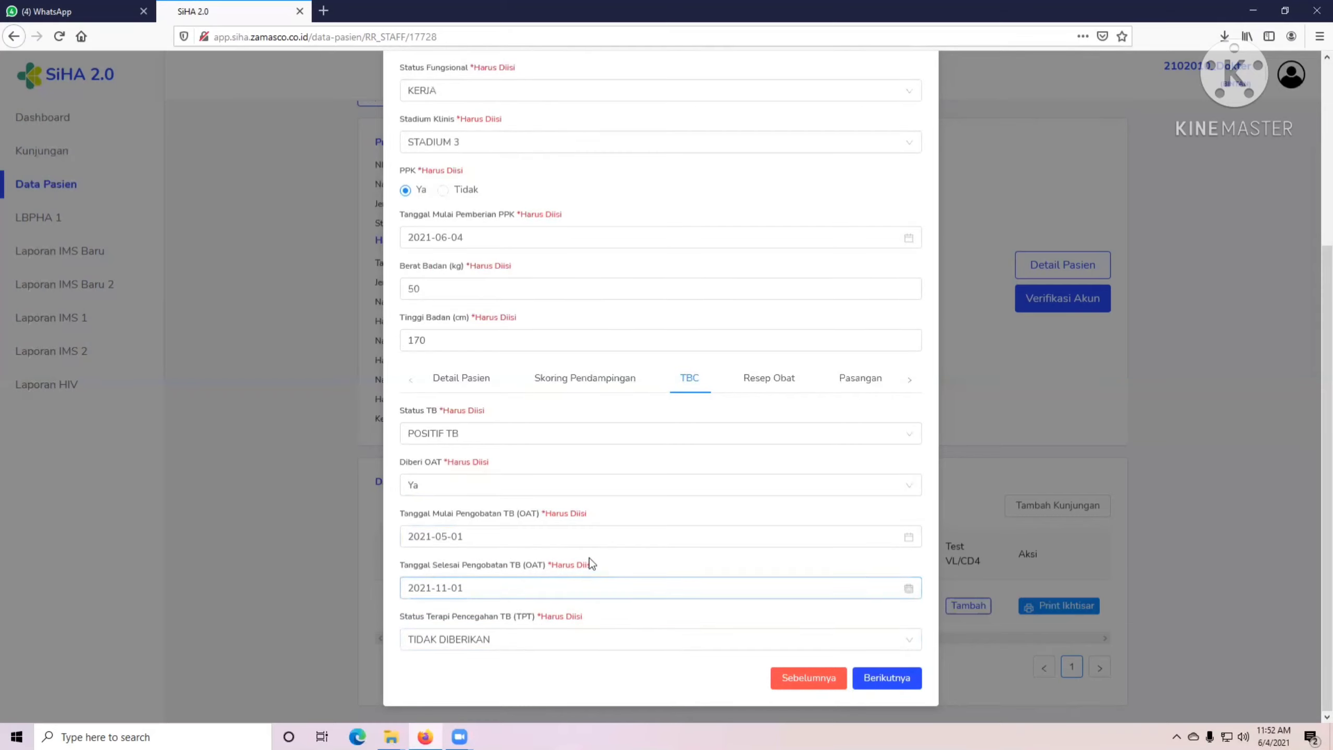
left_click(872, 682)
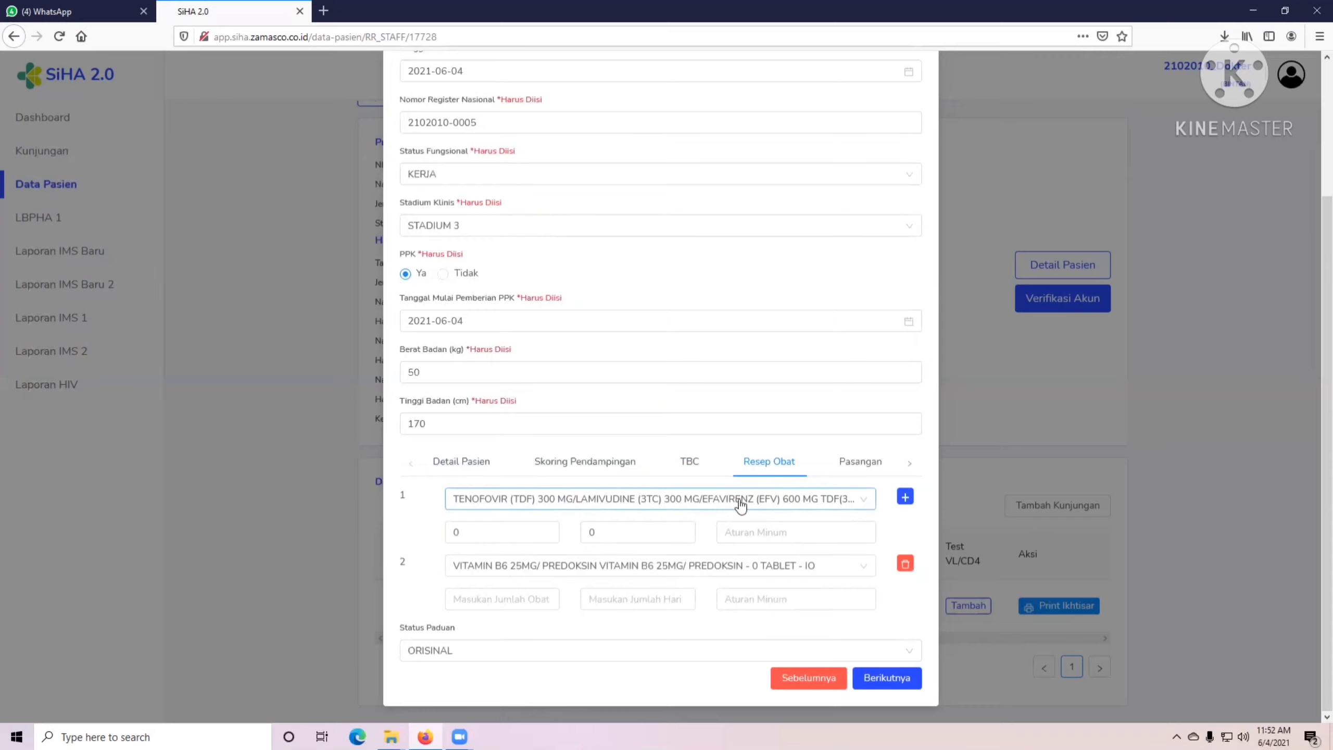
Enter quantity 15 and the day count for the first drug, and remove VITAMIN B6.
key("Tab")
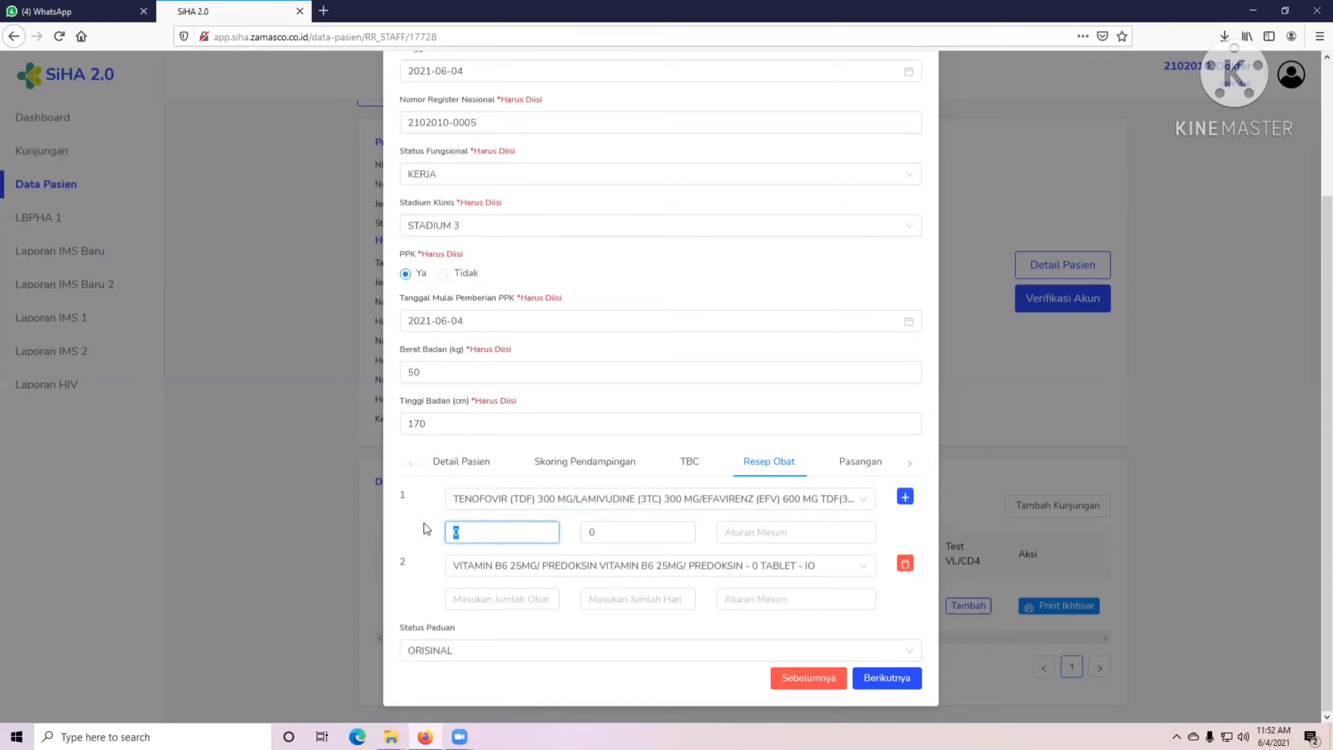
type("15")
key("Tab")
key("Tab")
type("1")
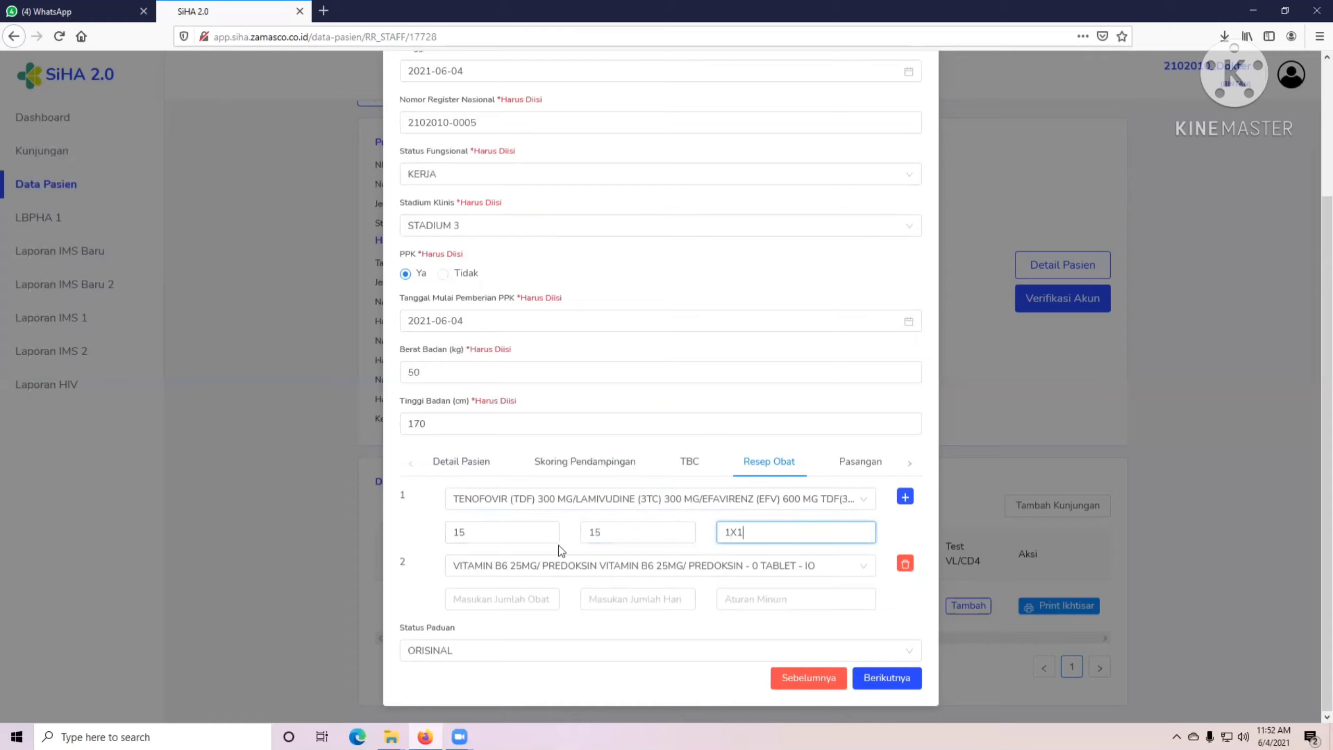
left_click(689, 576)
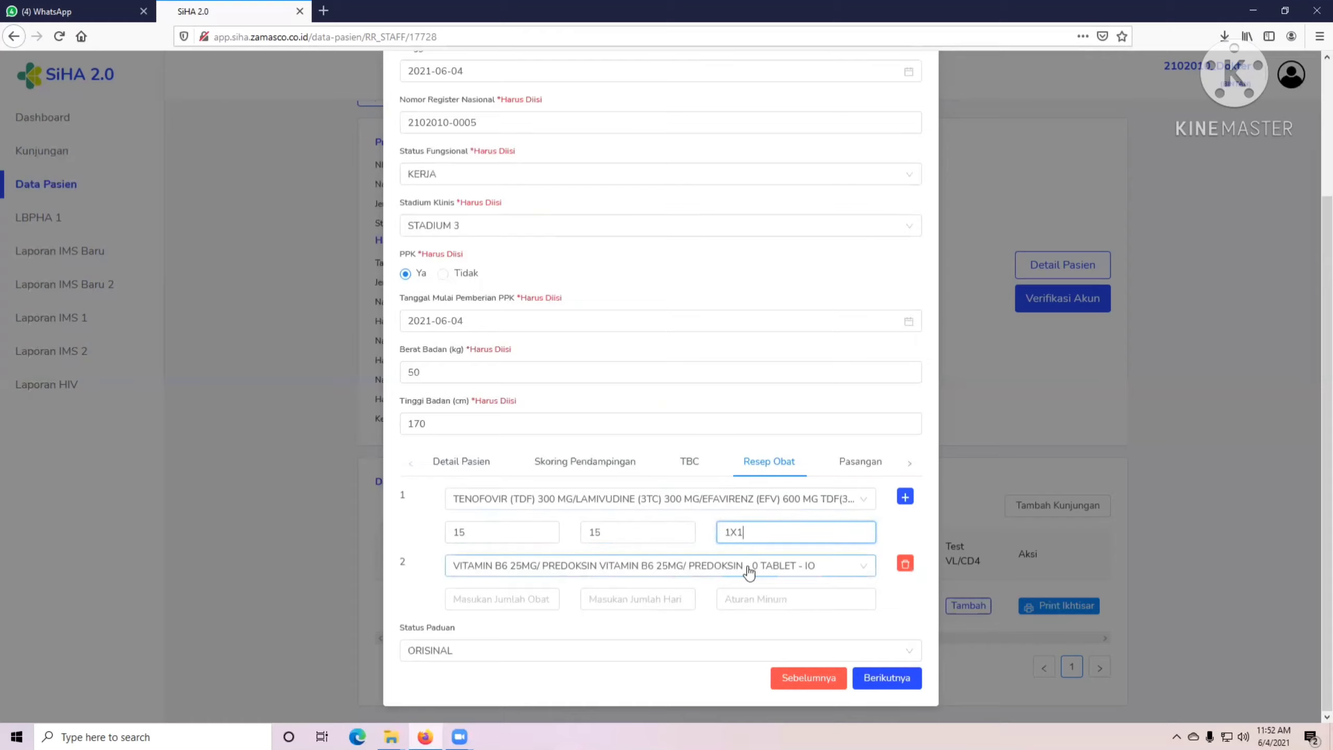
left_click(904, 564)
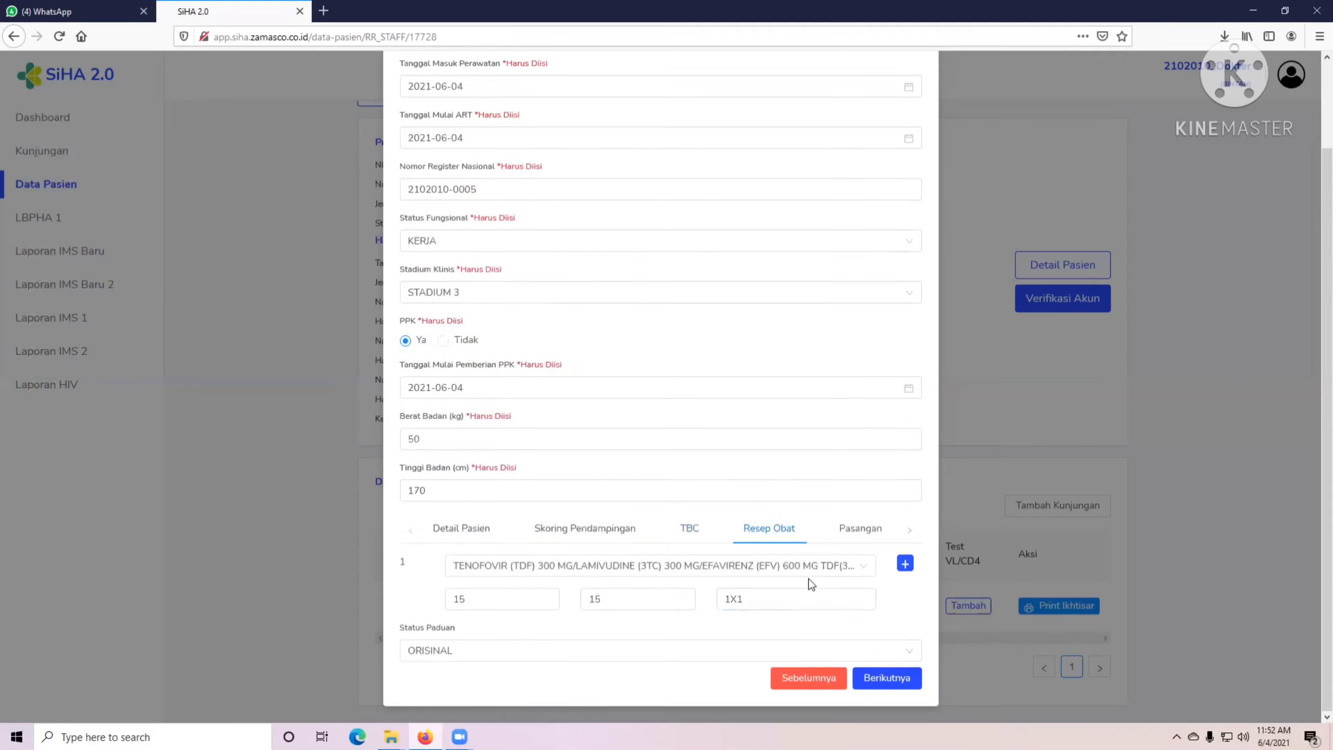
Add a second prescription row with COTRIMOXAZOLE 960 MG.
left_click(905, 563)
scroll(724, 622, "down", 2)
left_click(626, 567)
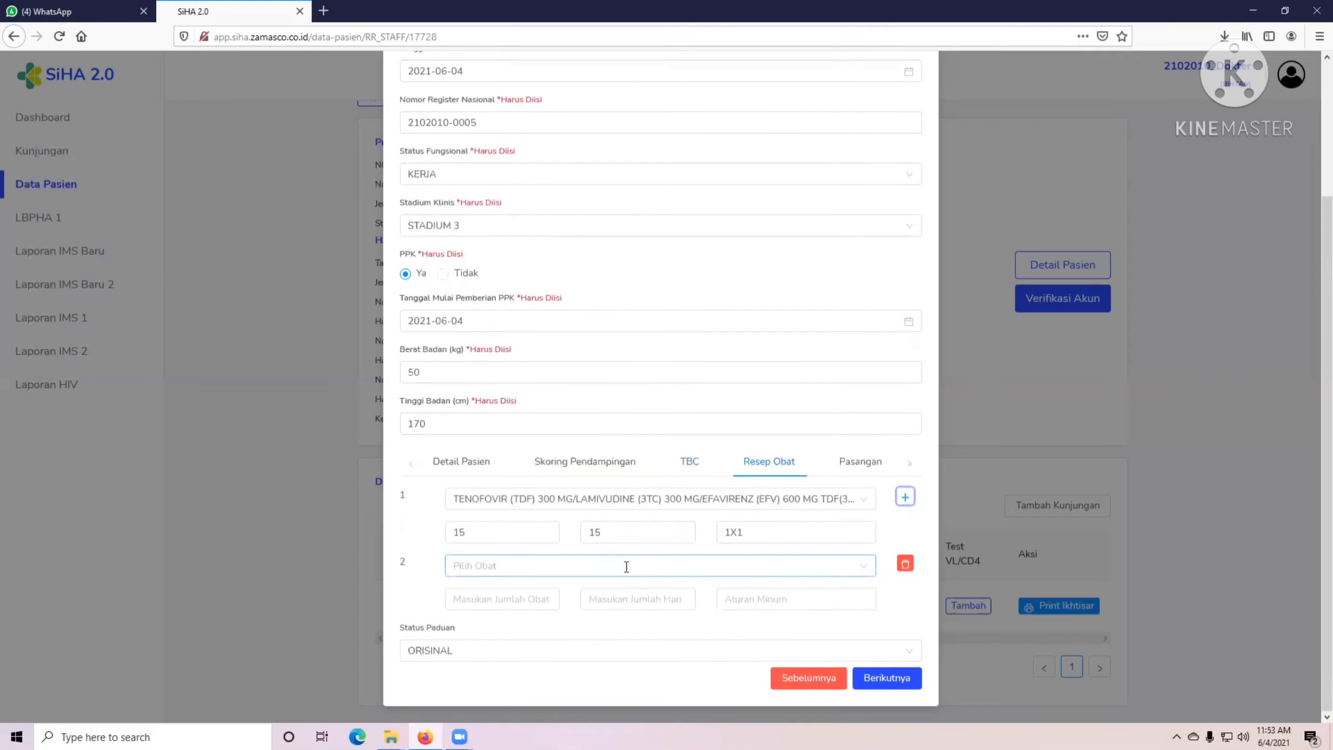
scroll(579, 464, "down", 5)
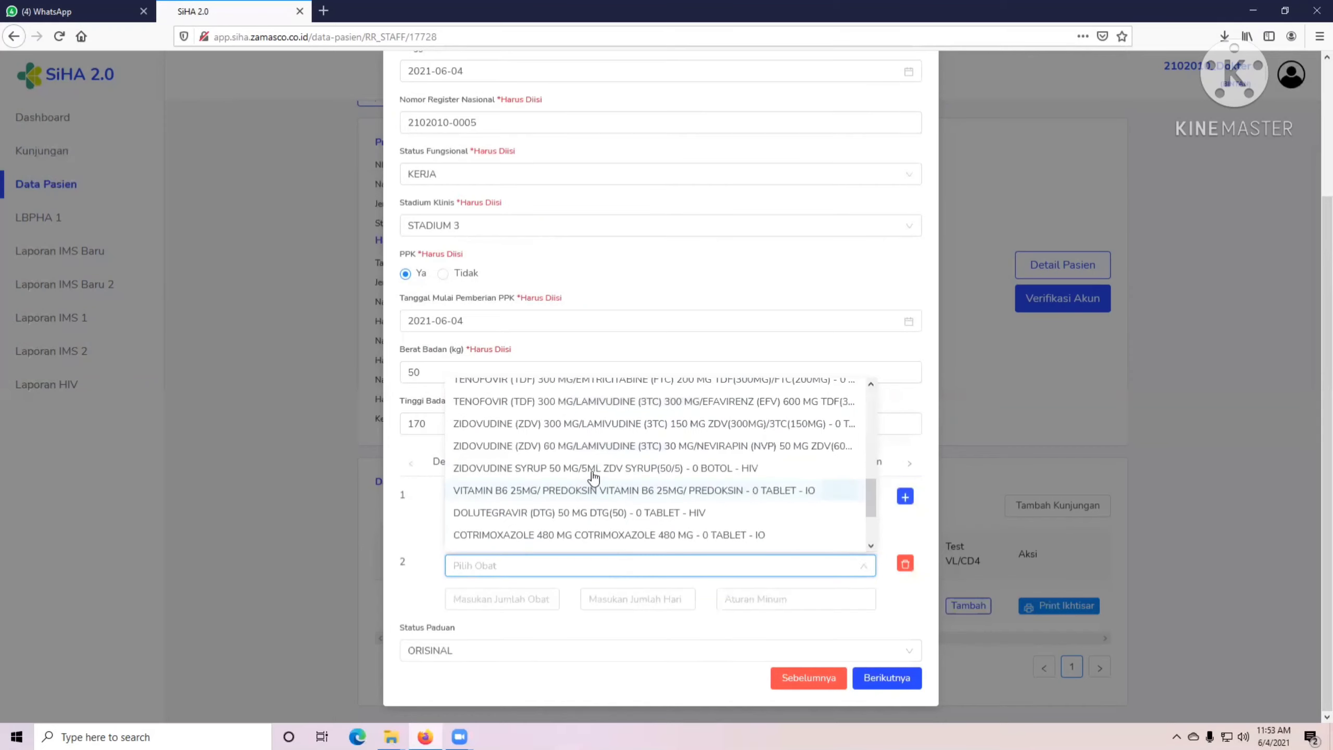
scroll(580, 464, "up", 5)
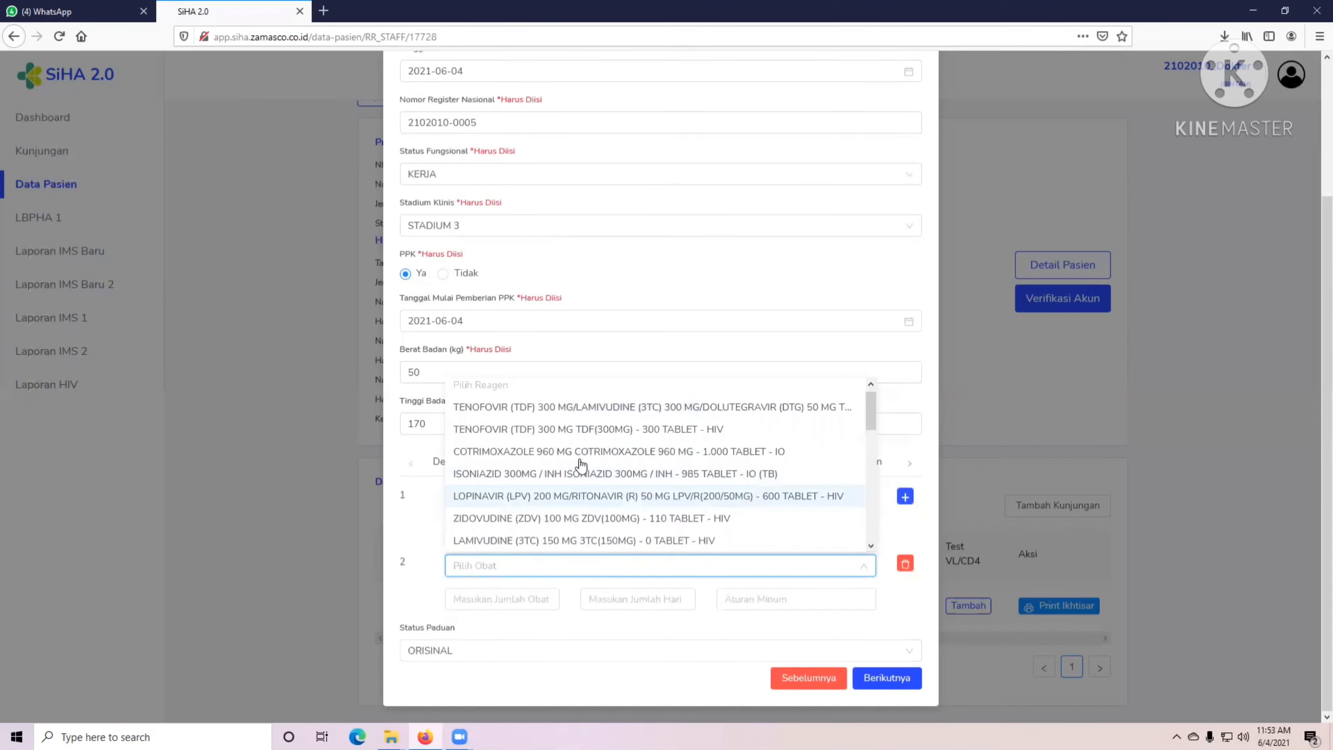
left_click(581, 452)
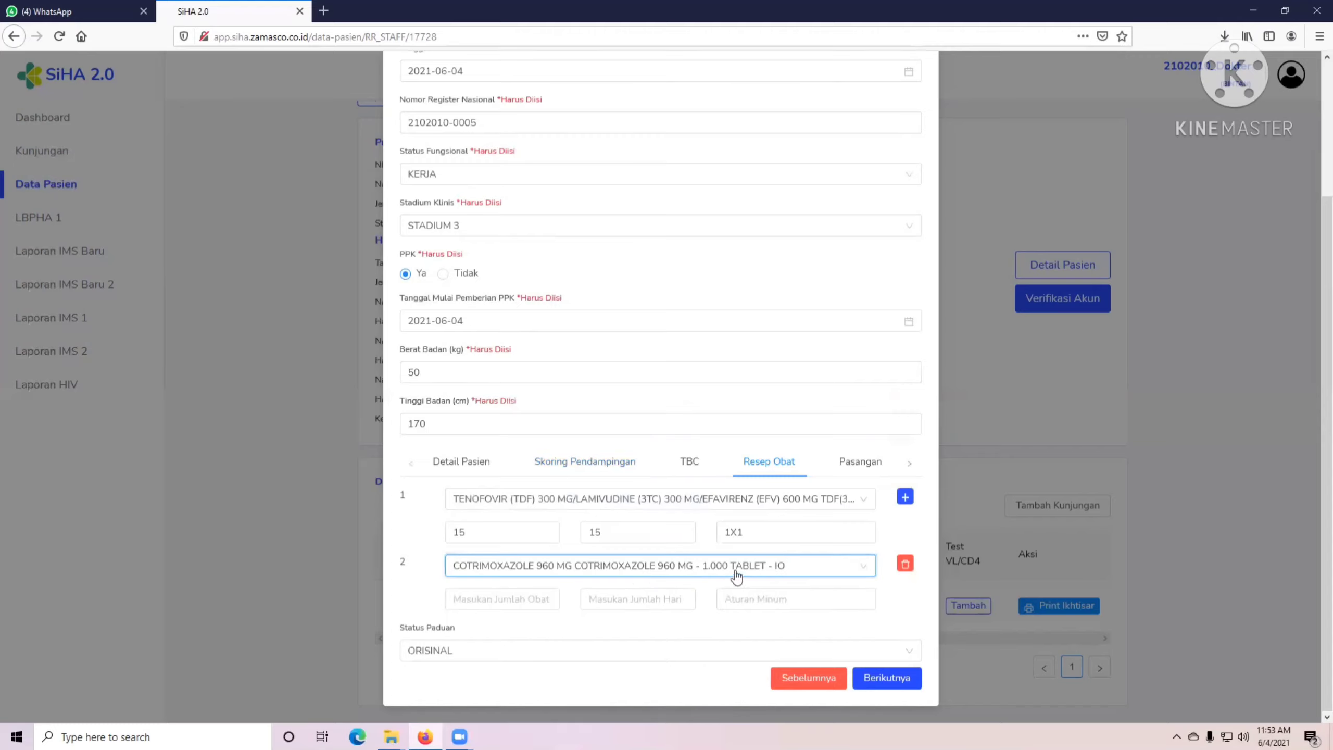
Fill the second drug's amounts (15, 15, 1X1) and leave Status Paduan as ORISINAL.
left_click(486, 599)
type("15")
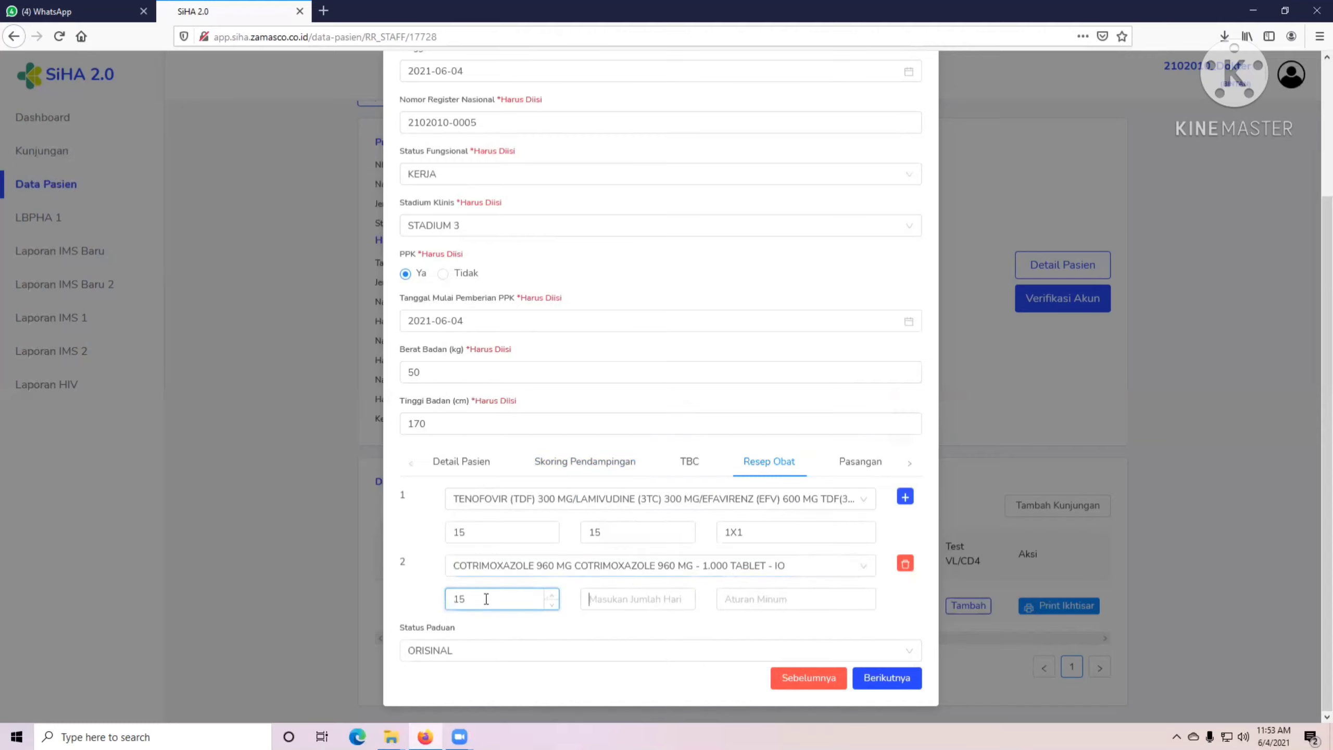
type("1")
key("Tab")
type("1")
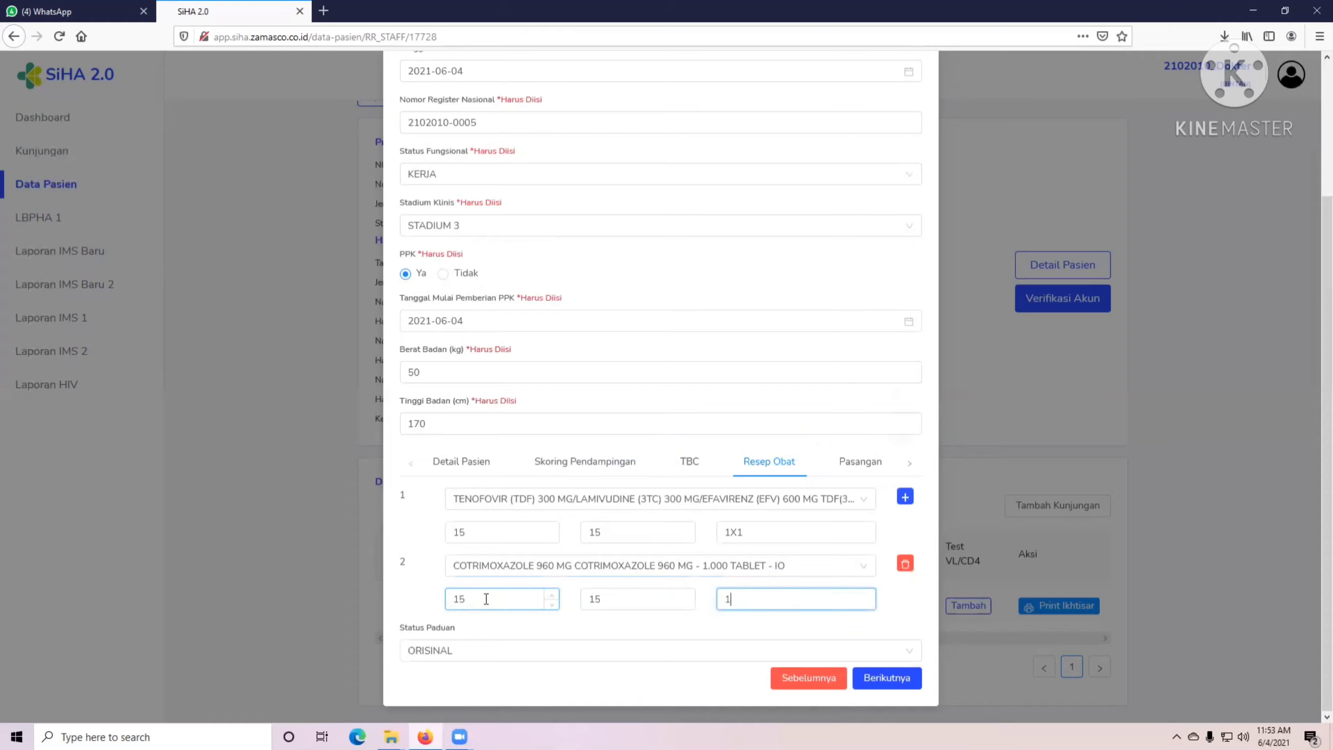
left_click(493, 660)
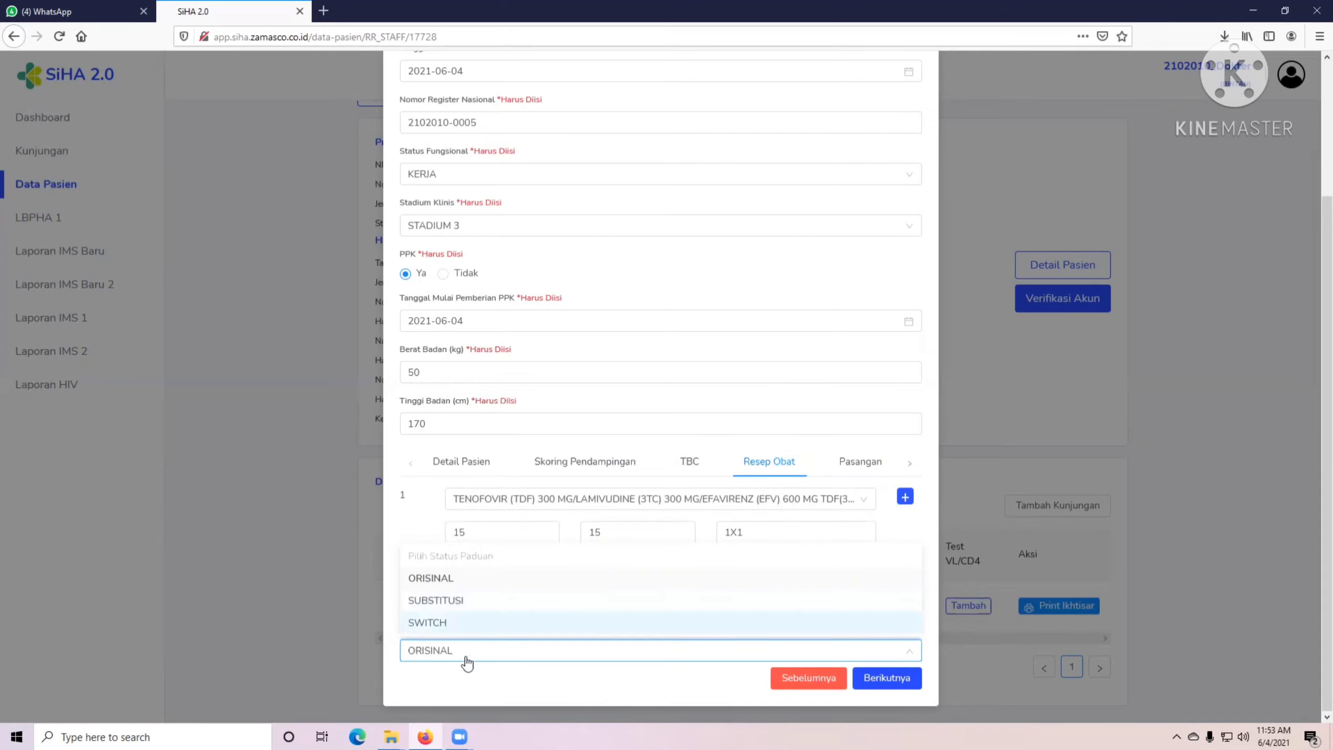
left_click(482, 687)
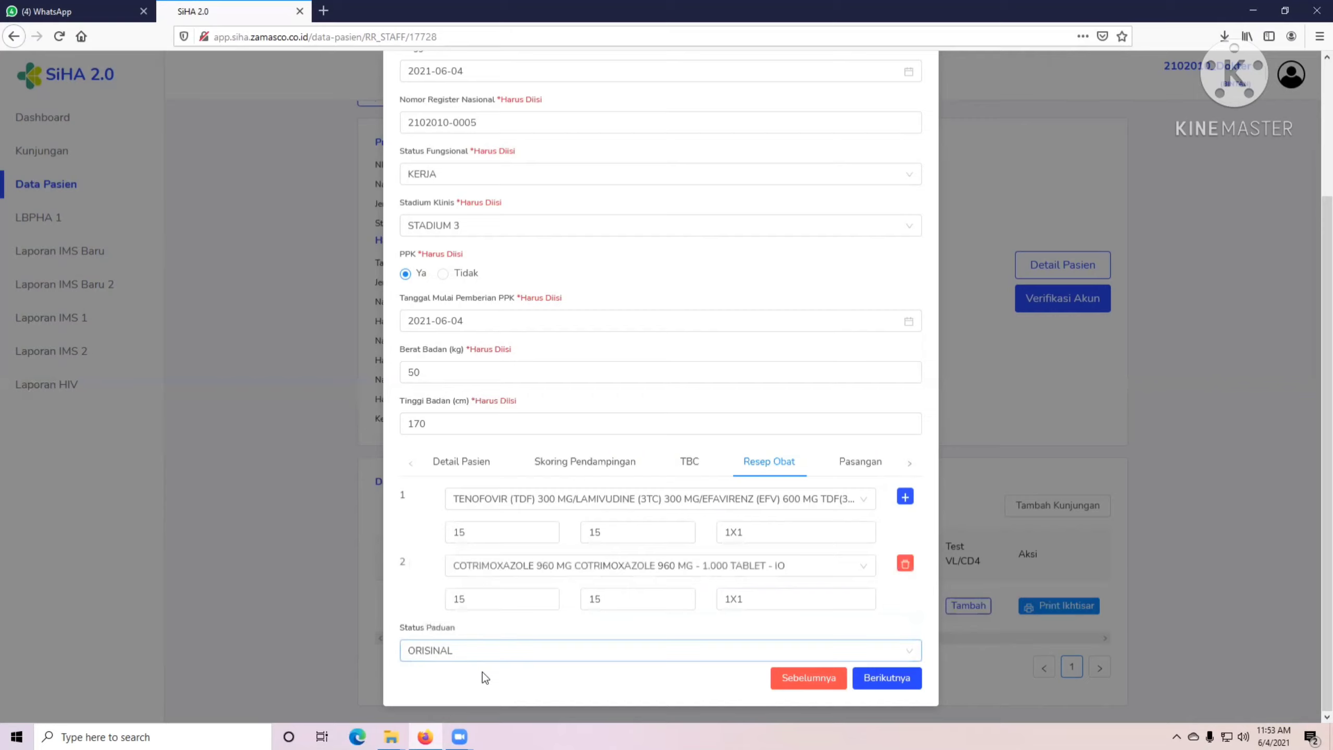
Go to the partner section and set Notifikasi Pasangan to menerima.
left_click(895, 681)
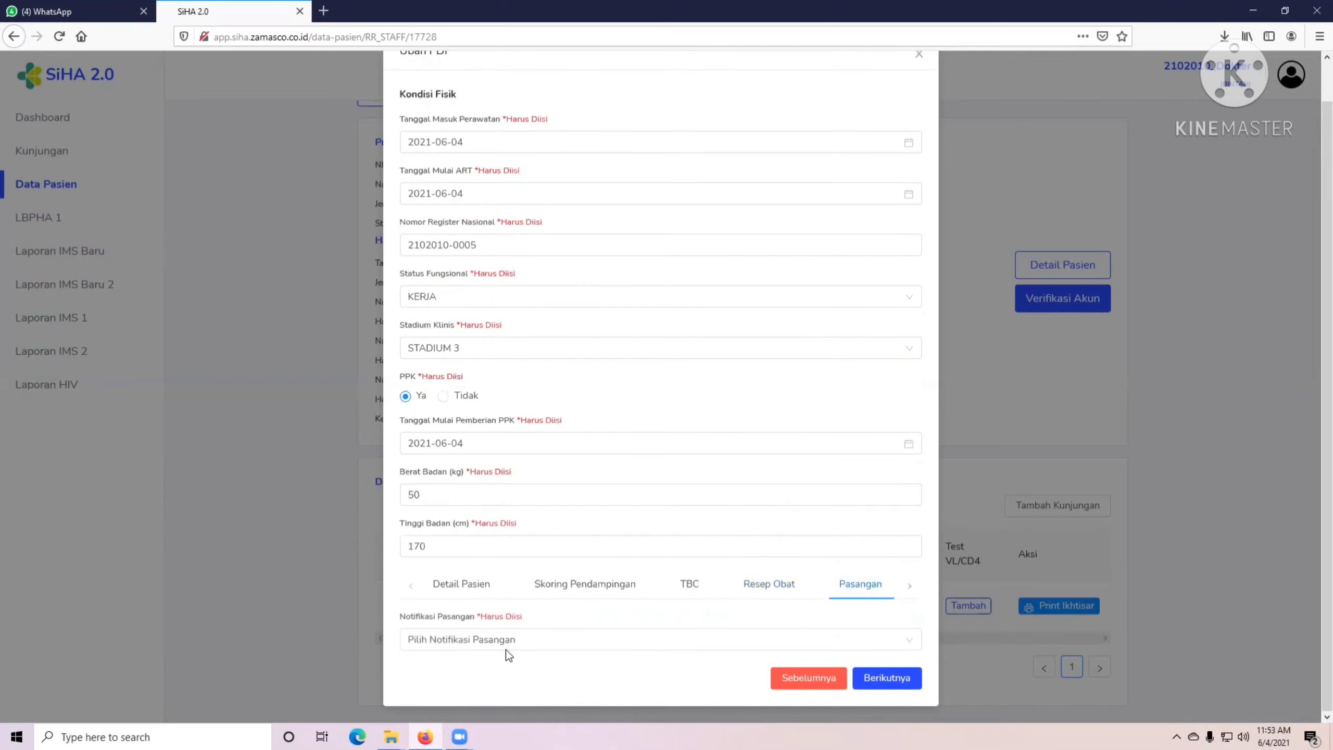
left_click(504, 647)
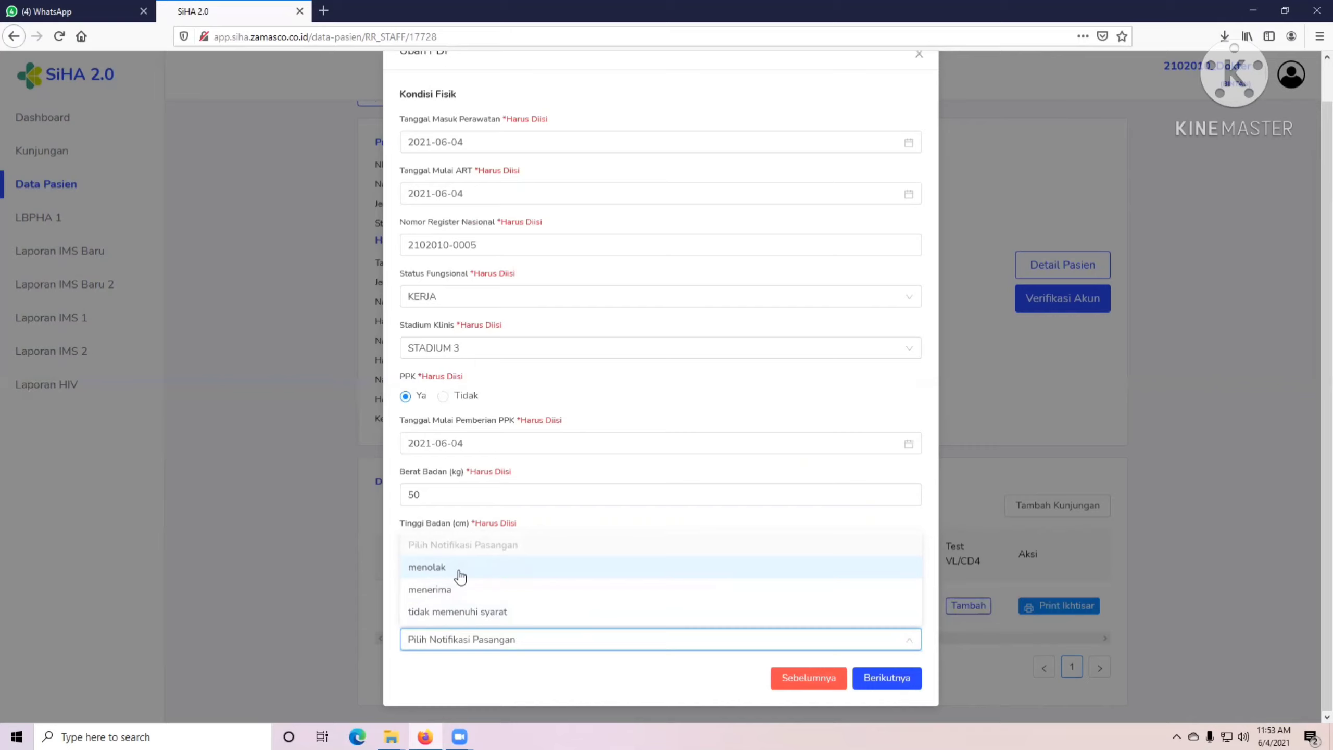
left_click(446, 589)
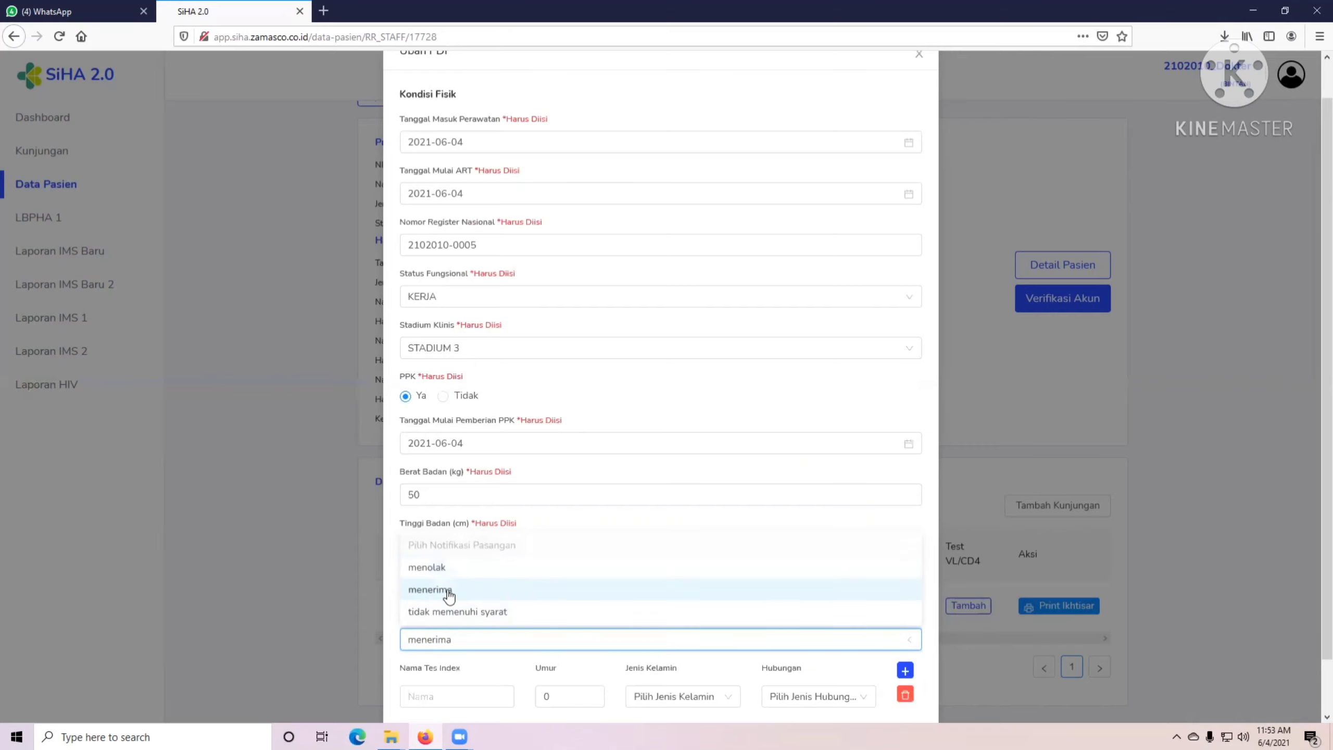
scroll(464, 693, "down", 1)
Enter the partner's name, age 25, PEREMPUAN, Suami atau Istri, and advance to follow-up.
left_click(446, 639)
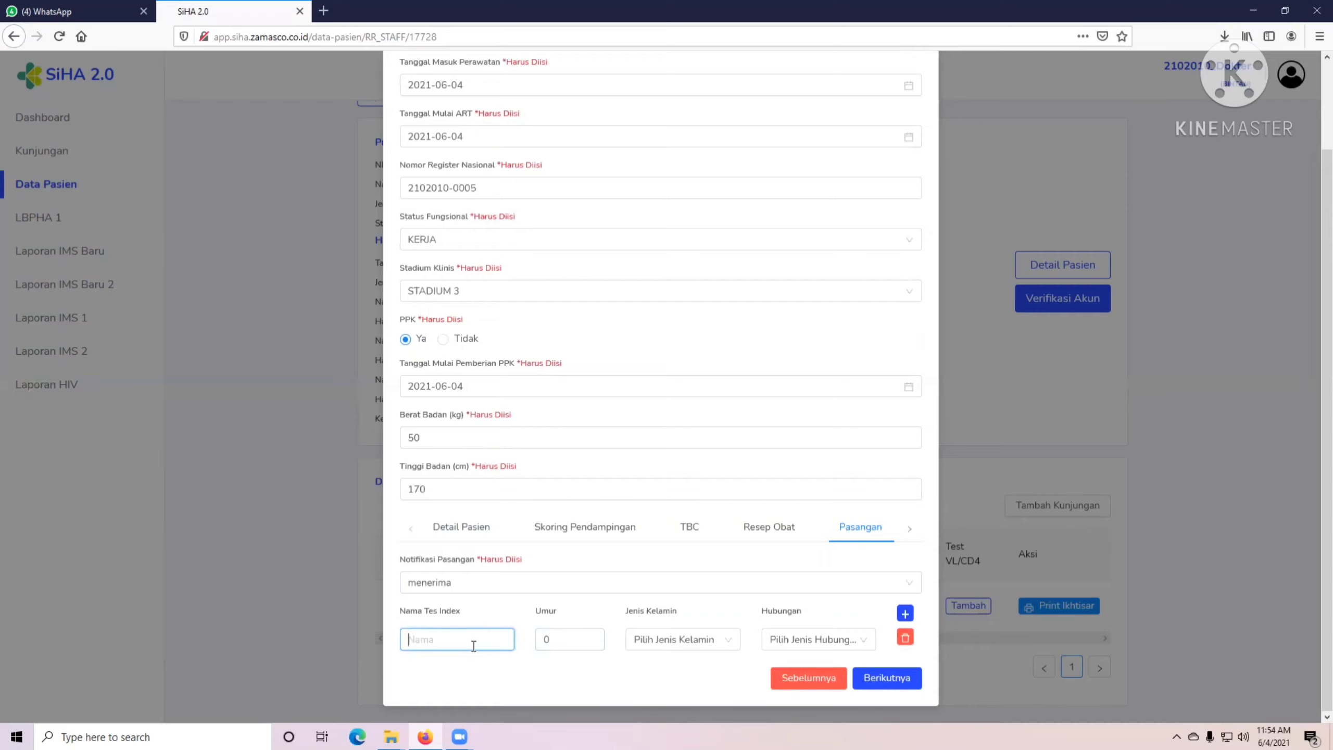
type("Tl")
left_click(571, 638)
type("4")
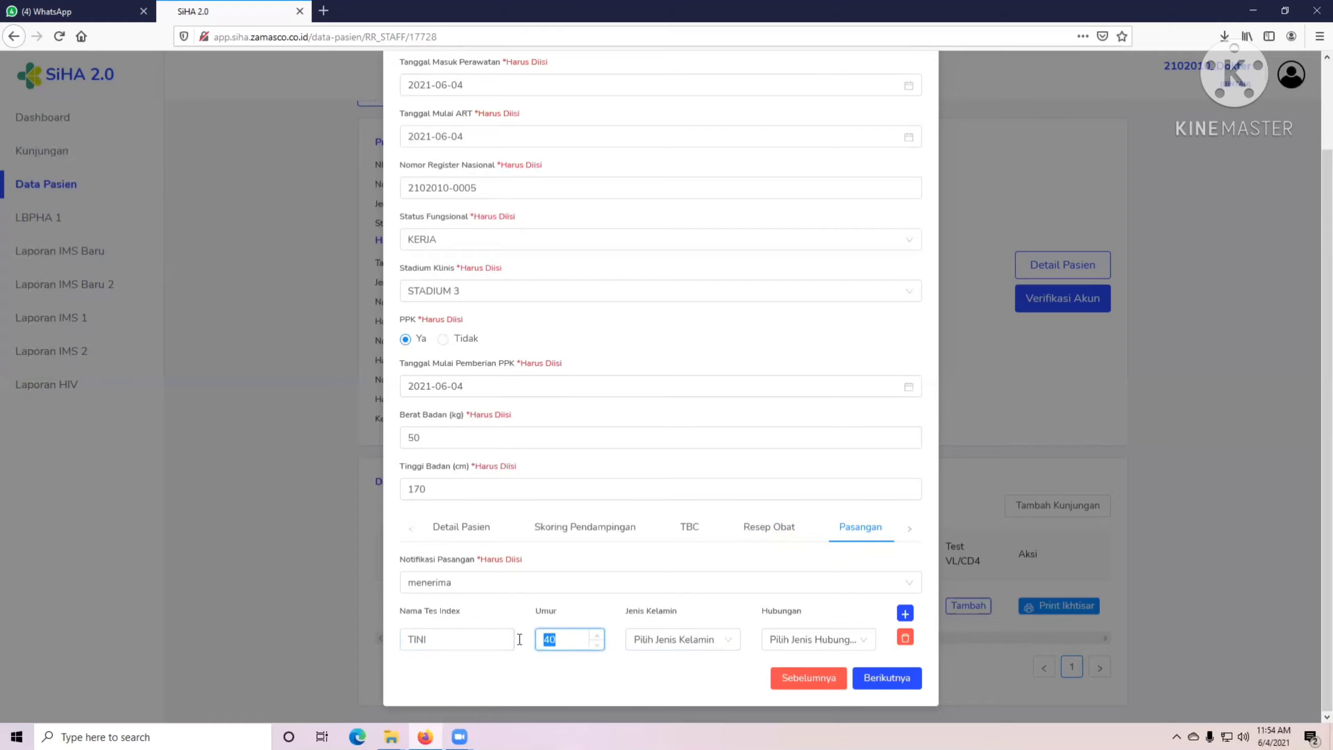
type("25")
left_click(681, 638)
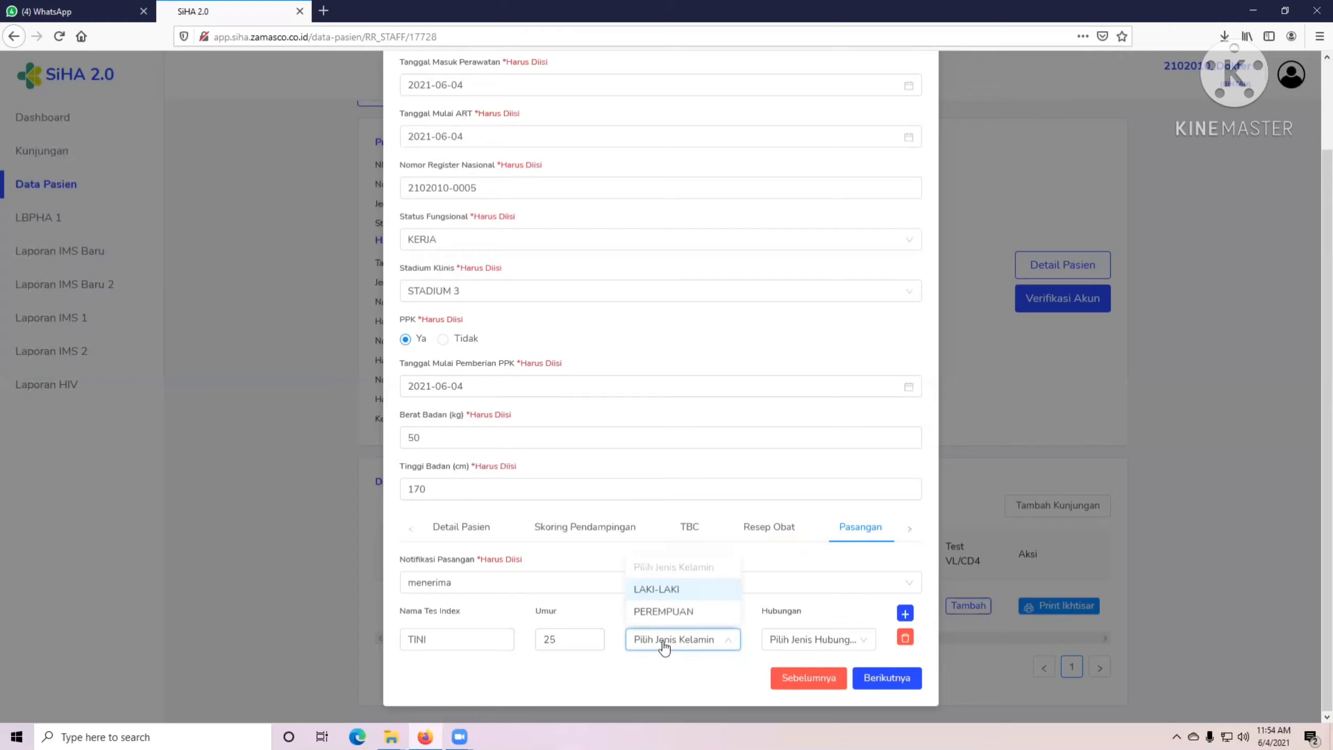
left_click(683, 612)
left_click(790, 639)
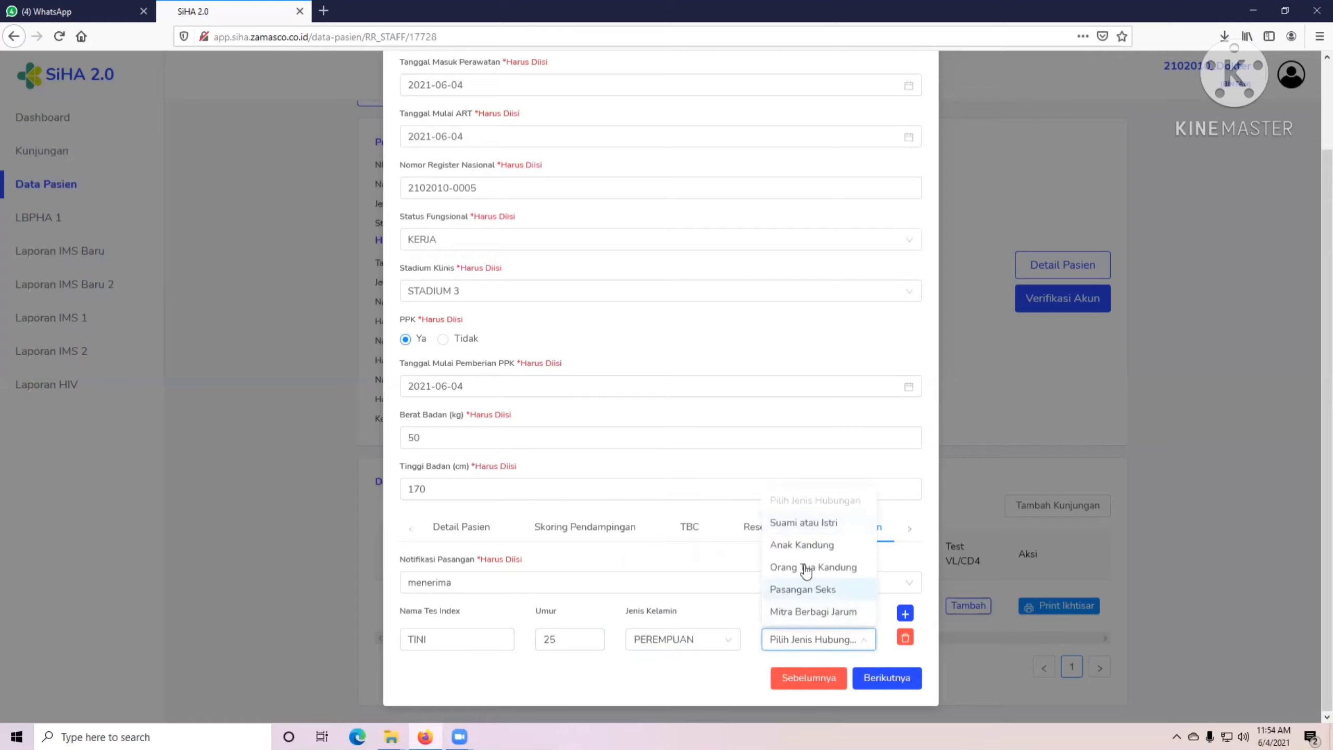
left_click(807, 524)
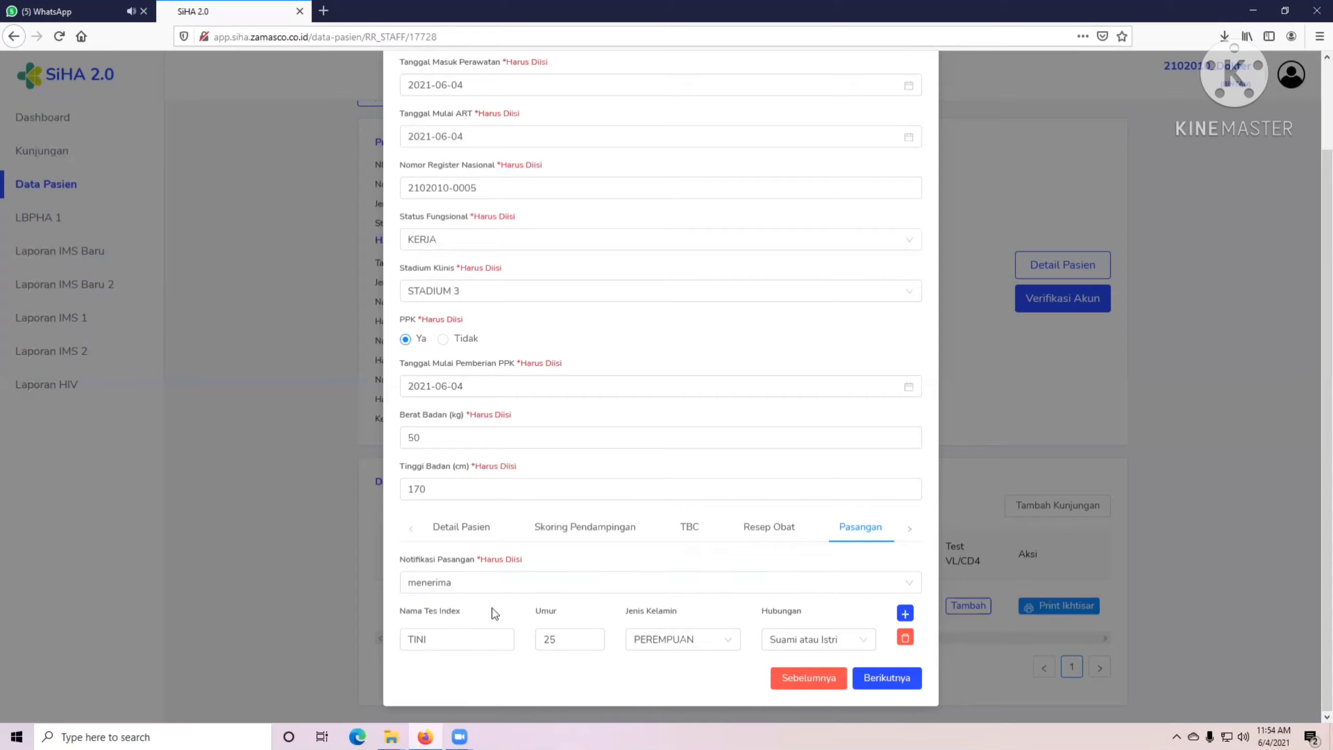
left_click(891, 678)
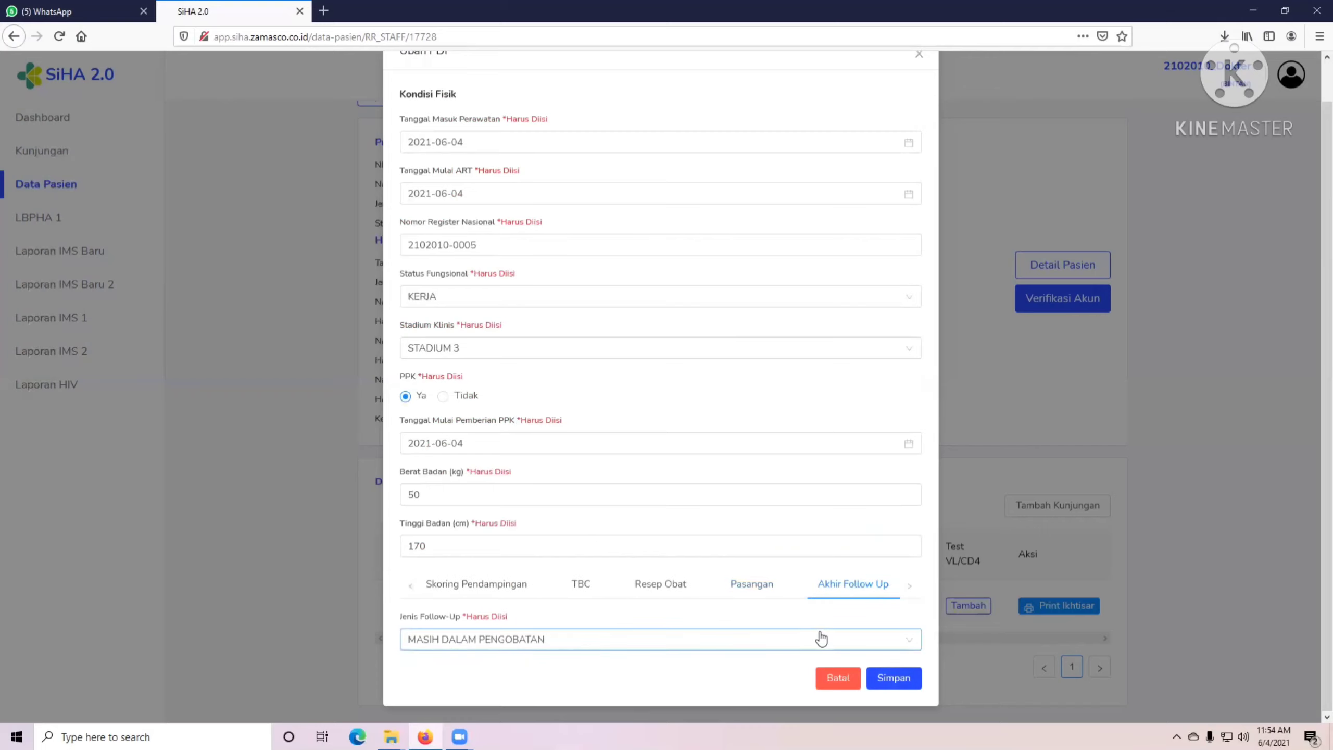
Keep Jenis Follow-Up as MASIH DALAM PENGOBATAN and save the PDP care form.
left_click(498, 647)
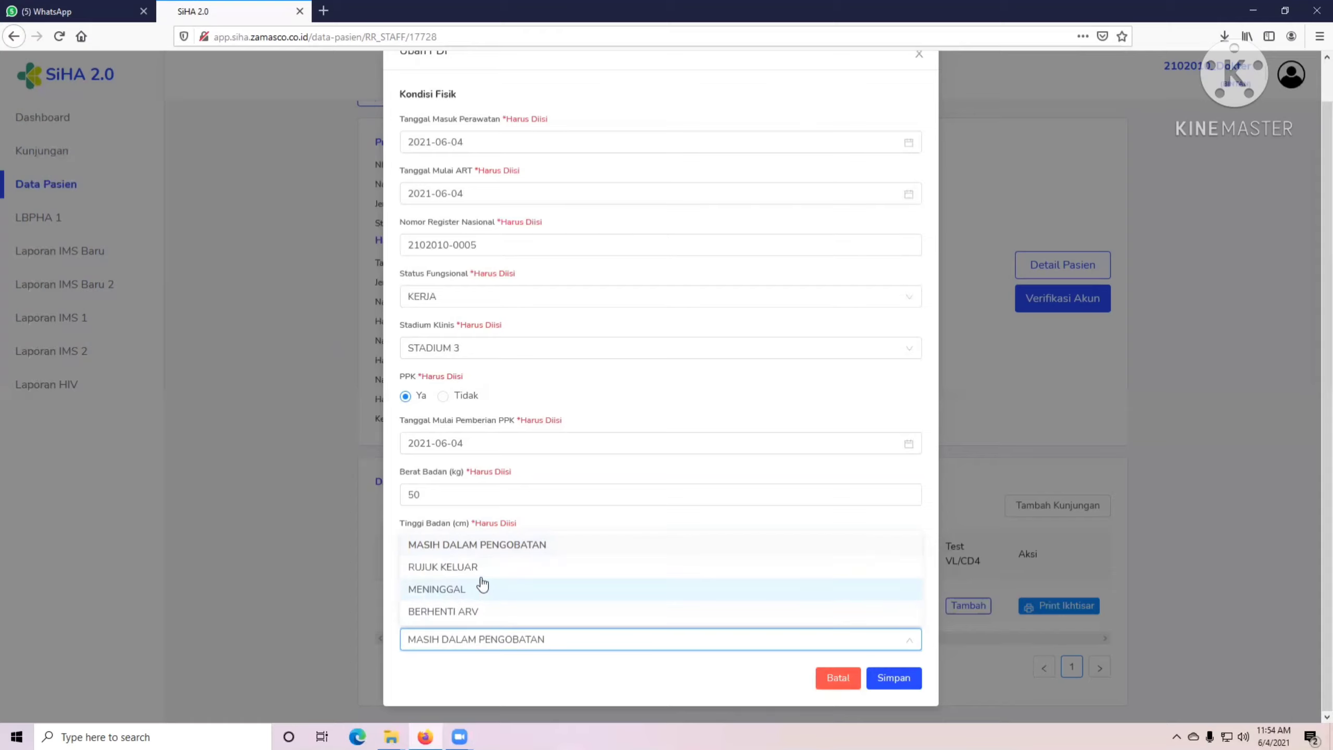
left_click(565, 648)
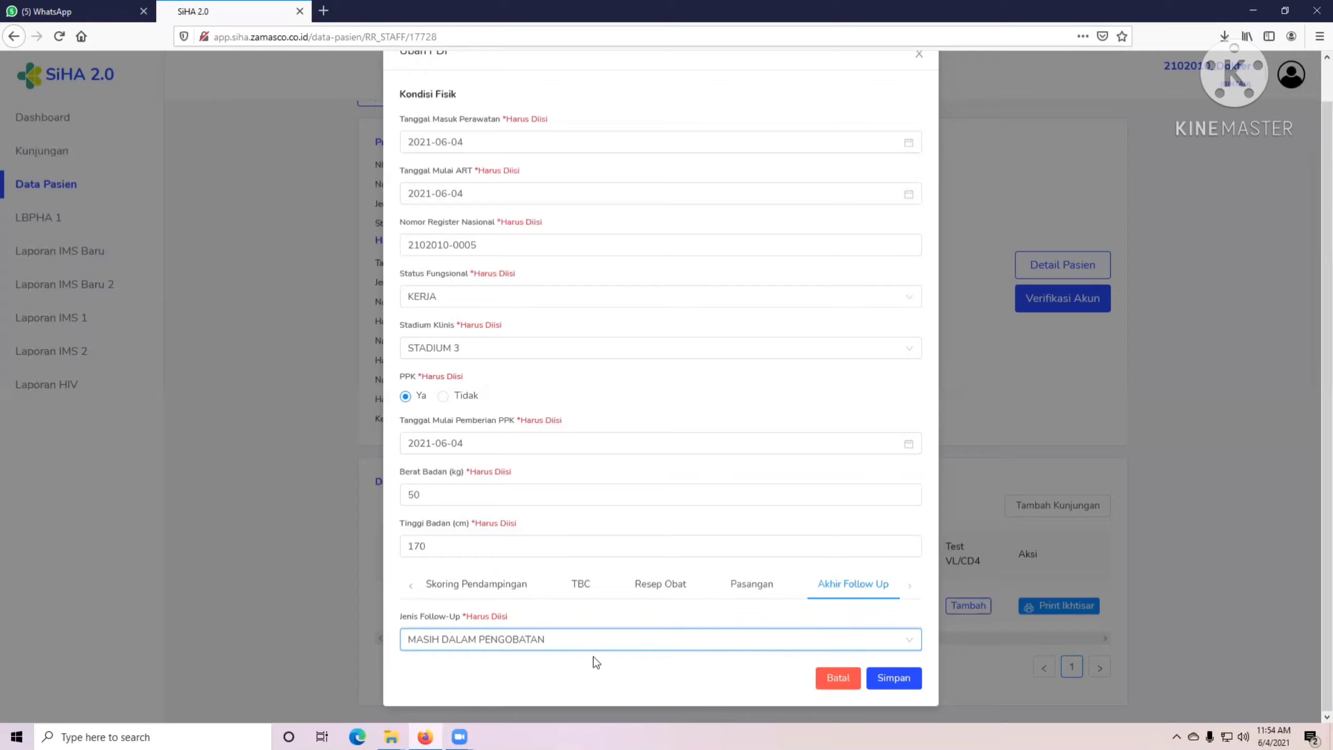
left_click(886, 680)
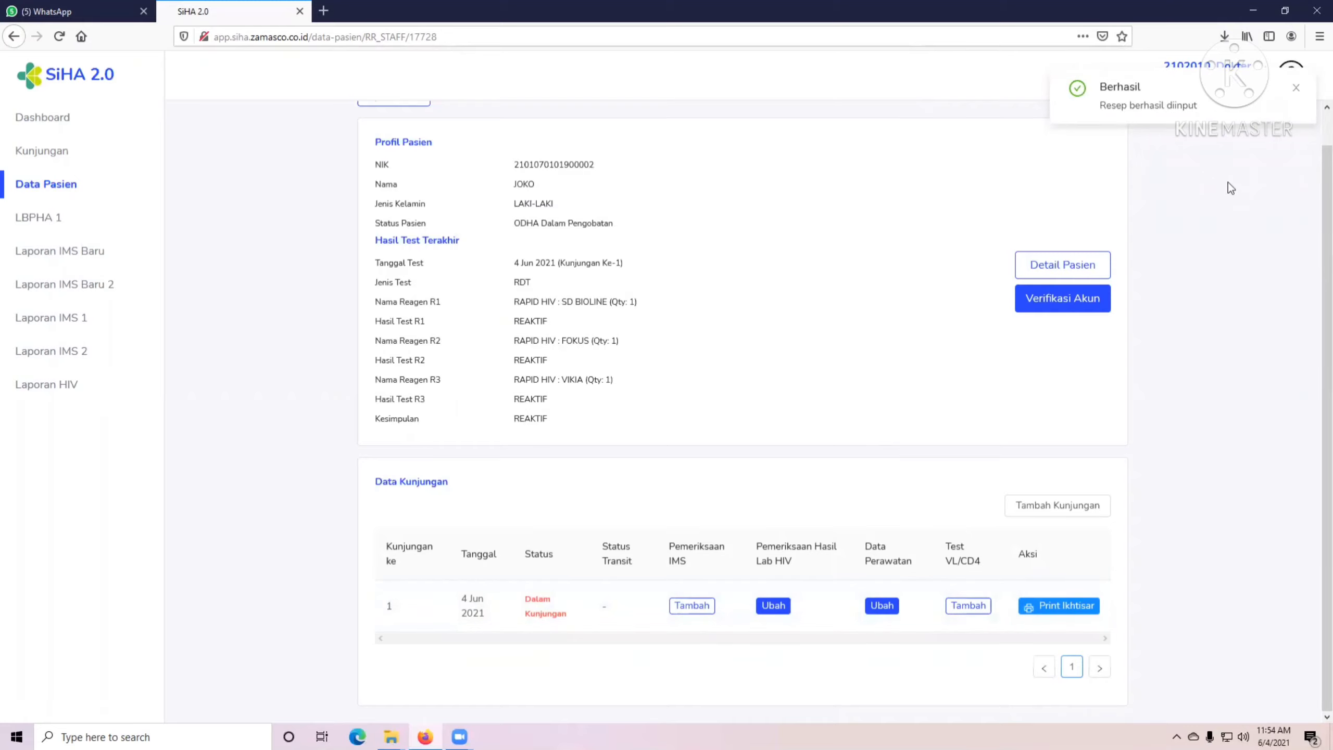
left_click(1292, 84)
left_click(1194, 190)
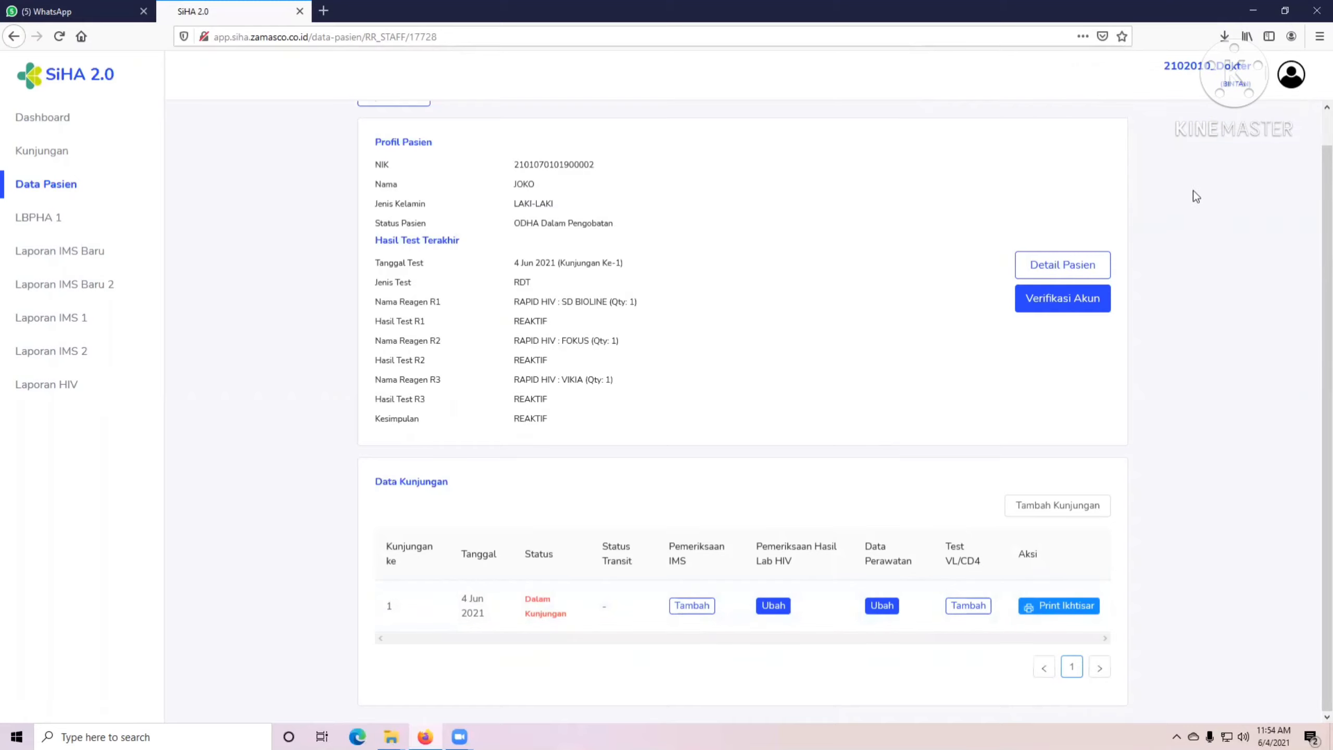
Log out of the doctor account and sign in with the saved Farma pharmacy login.
left_click(1291, 76)
left_click(1202, 180)
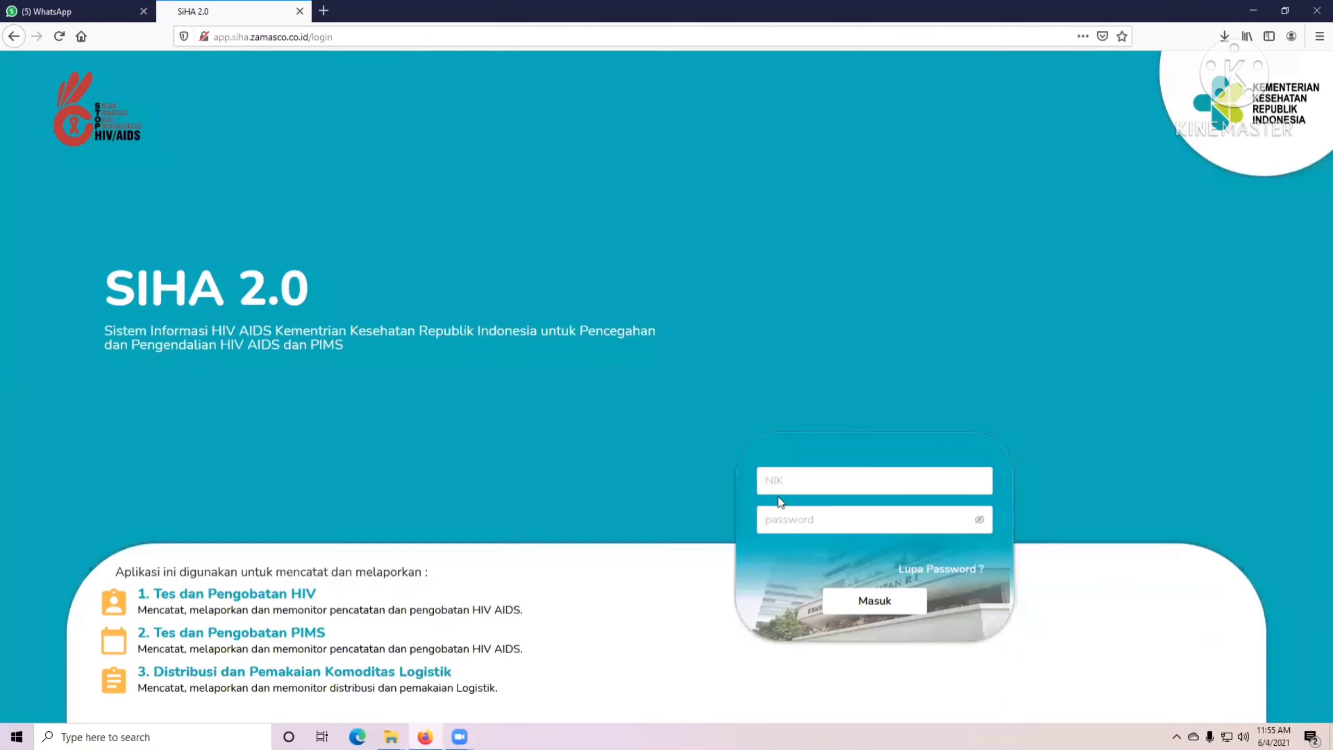
left_click(779, 485)
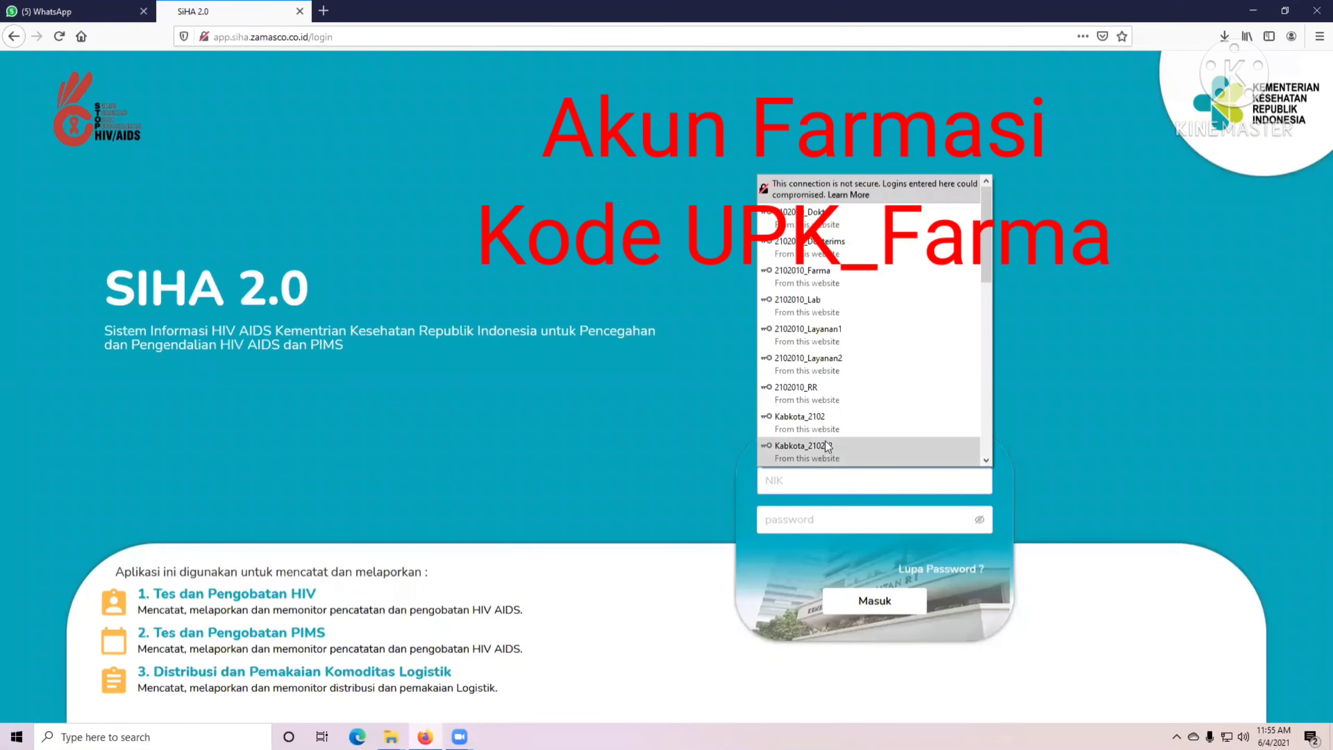
left_click(803, 275)
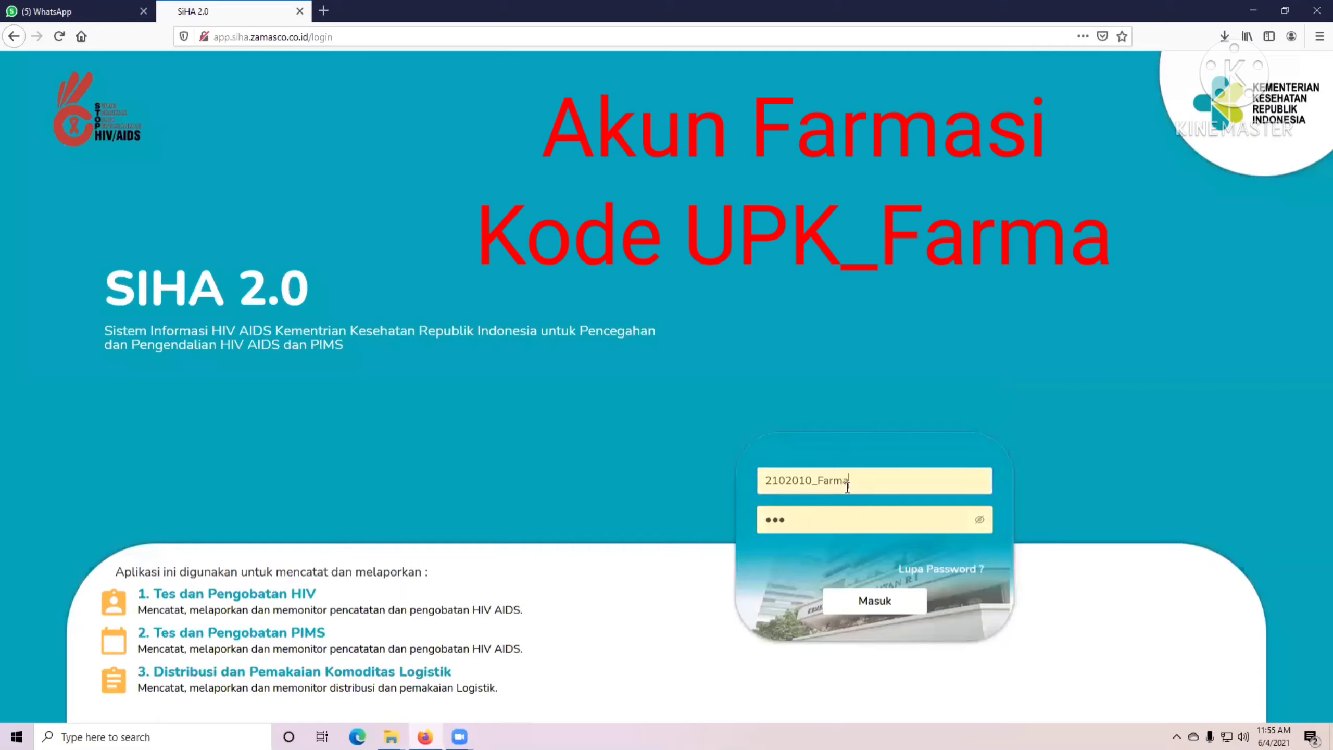
left_click(980, 519)
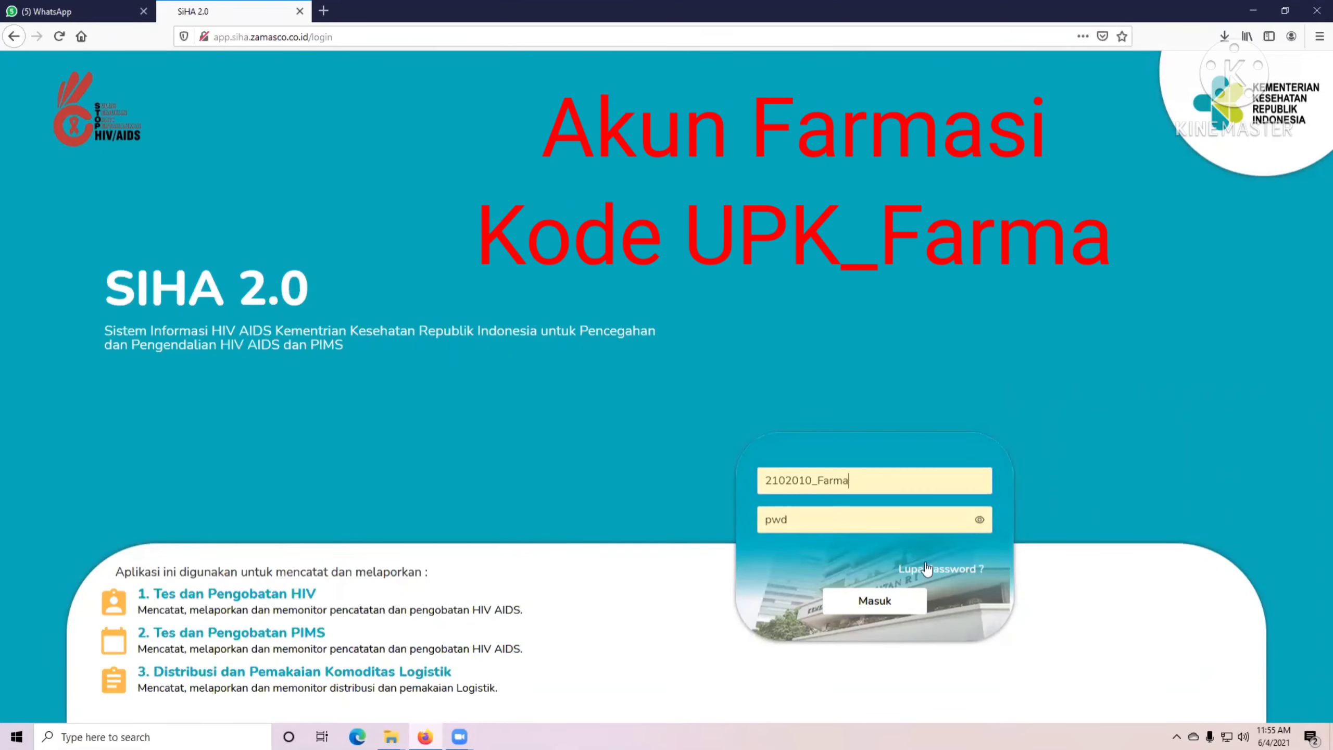
left_click(872, 601)
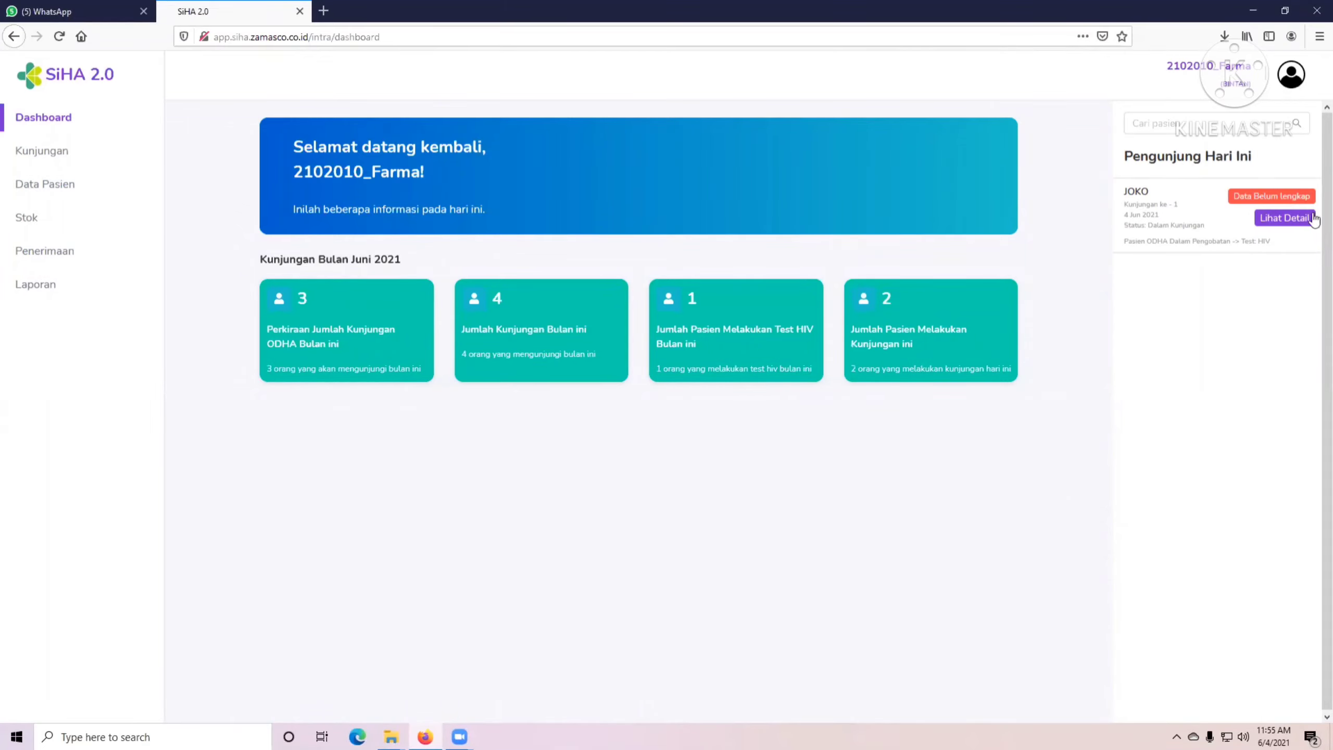
Open the patient's details, edit the Resep Obat, confirm with Ya, and save the prescription.
left_click(1286, 218)
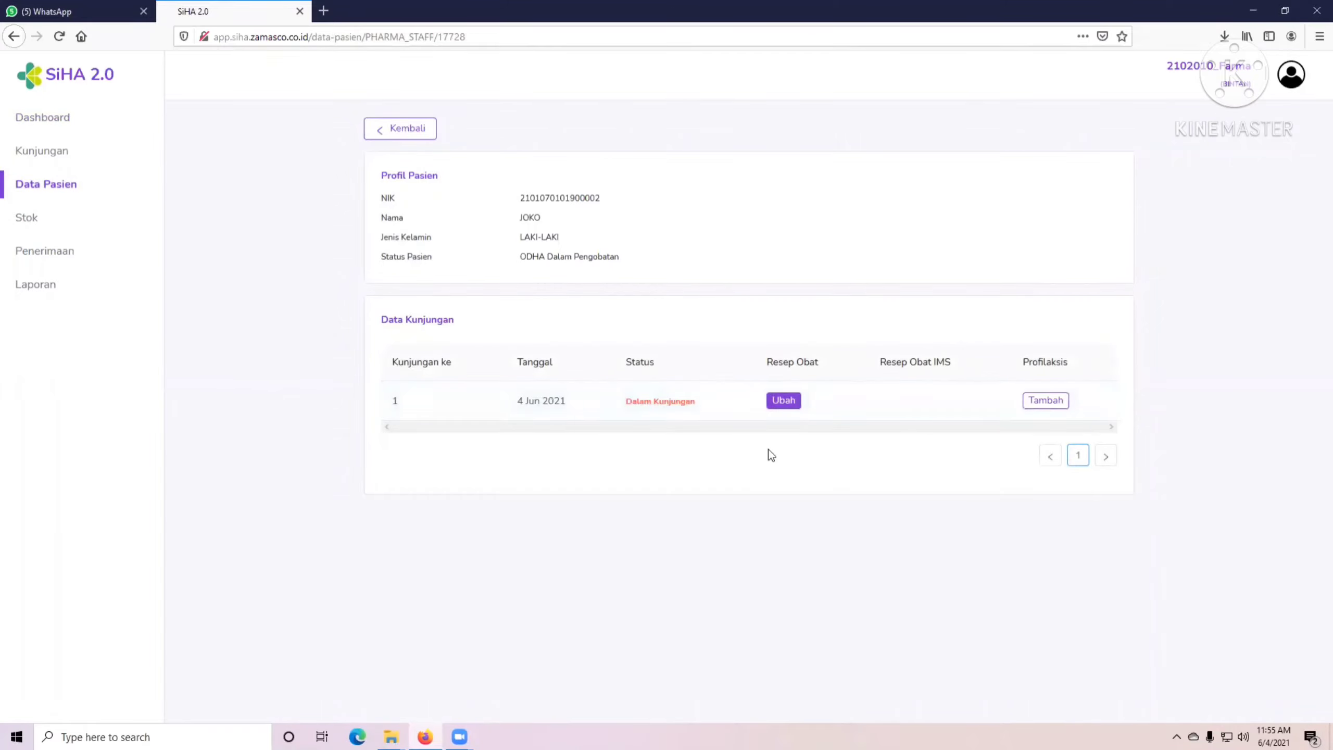
left_click(791, 400)
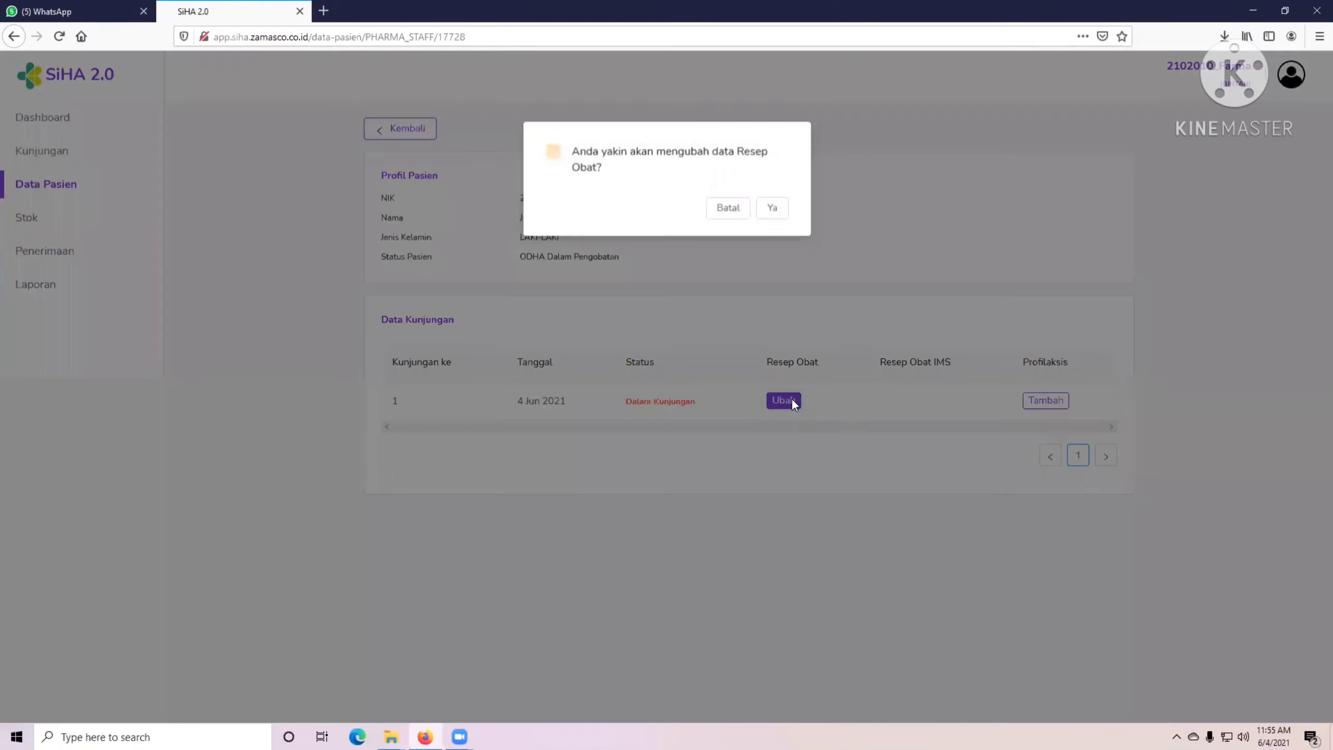
left_click(772, 213)
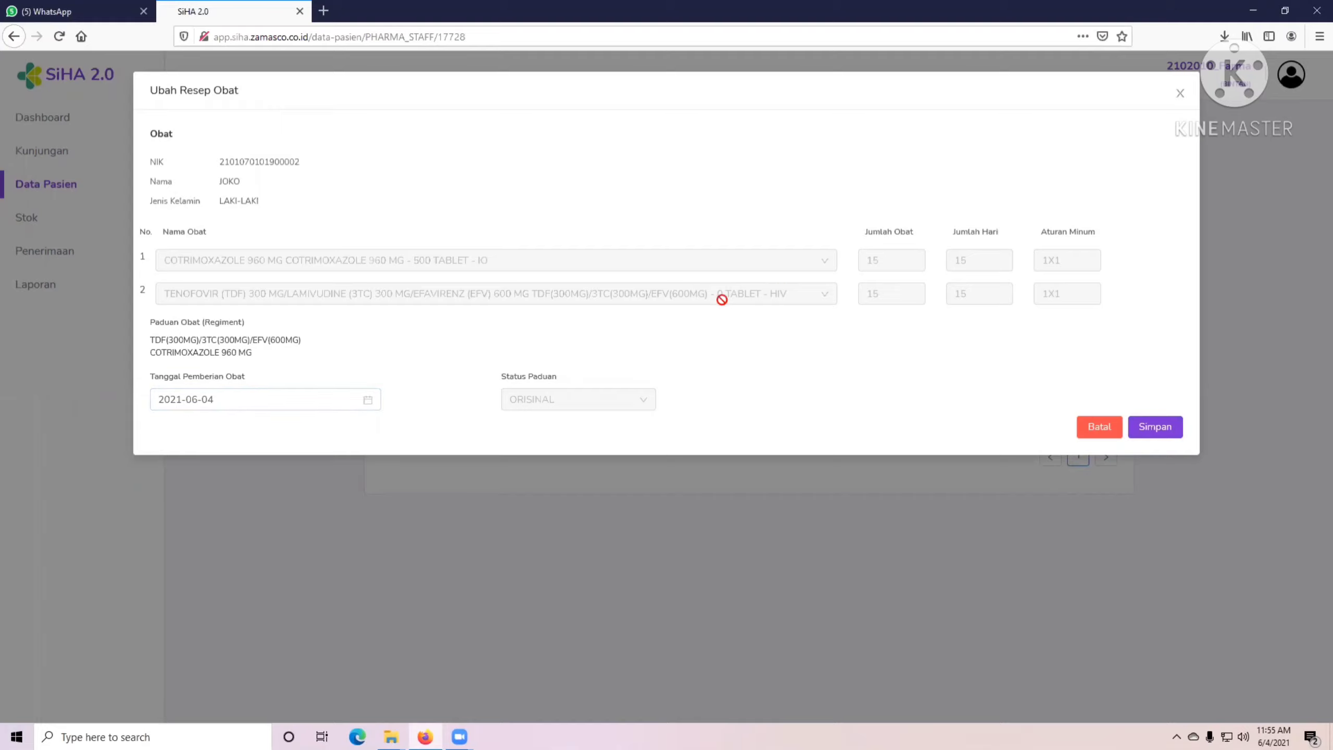
left_click(1152, 427)
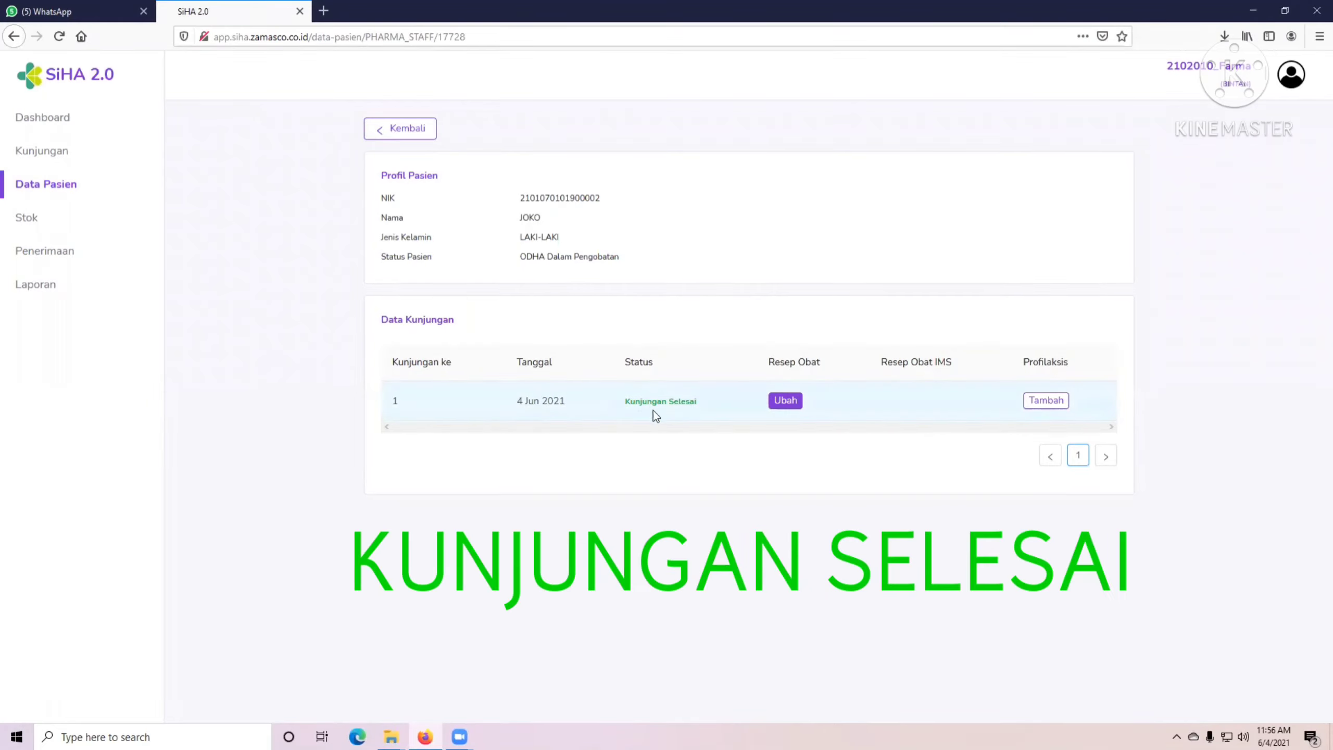
Check that the patient's visit status reads Kunjungan Selesai.
left_click_drag(622, 414, 636, 370)
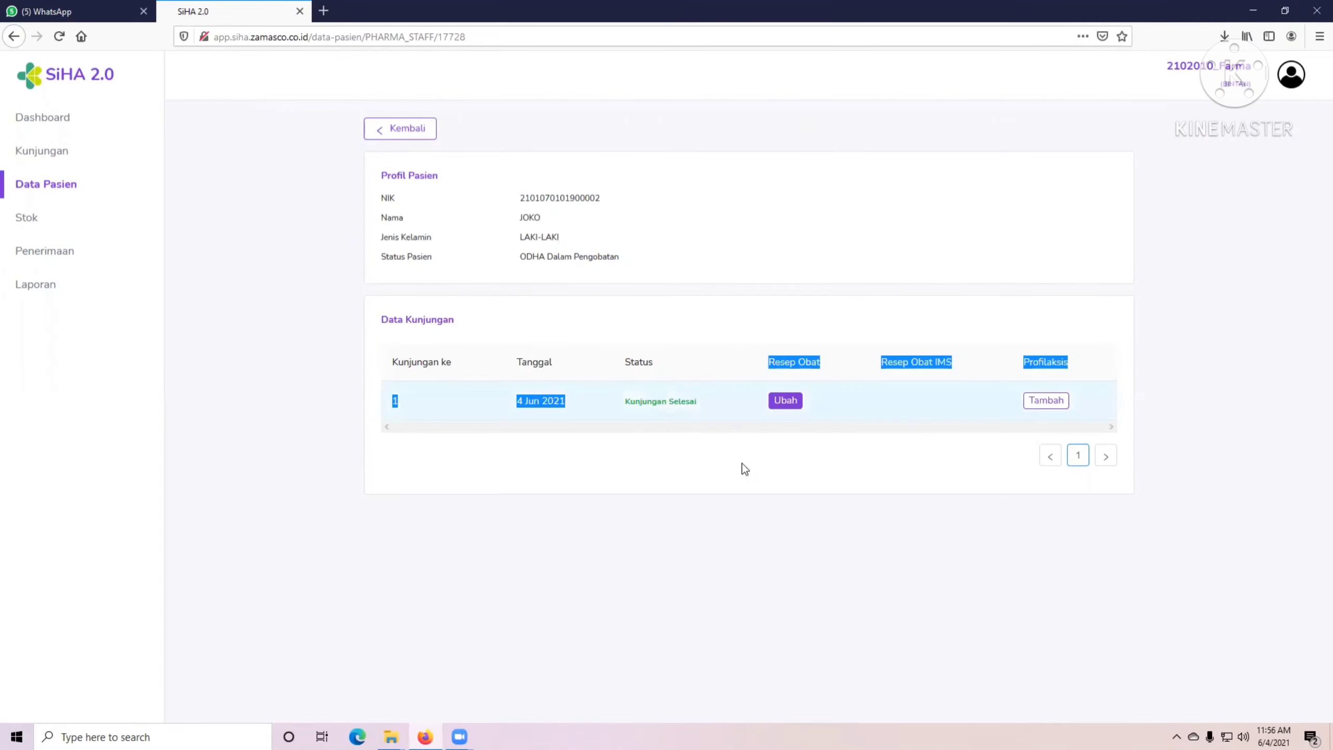
left_click(853, 395)
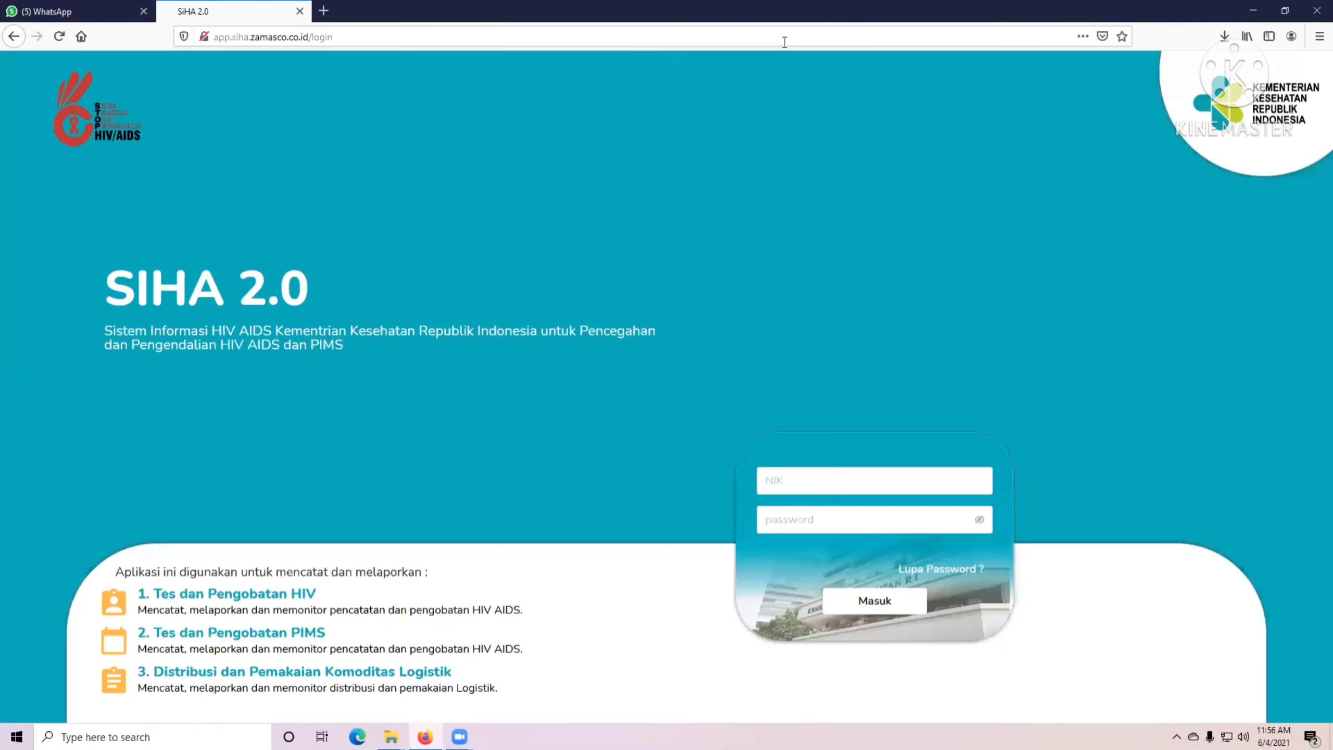